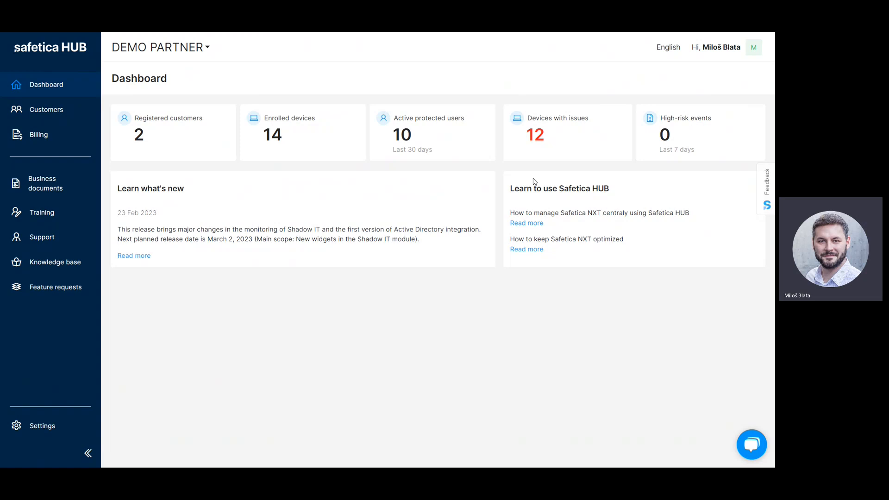
Step: Open PS Company's devices with issues in Safetica NXT from the customer overview, signing in with the Microsoft account connected to Windows
{"action": "left_click", "coordinate": [538, 144]}
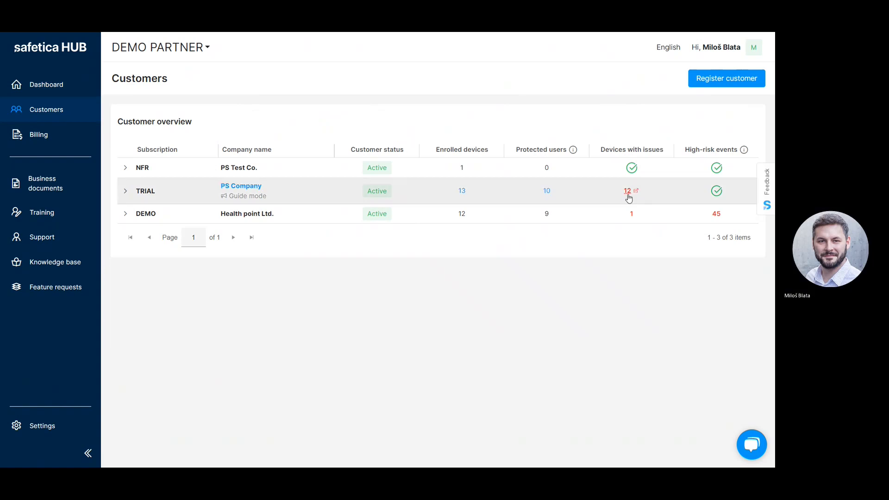
{"action": "left_click", "coordinate": [123, 195]}
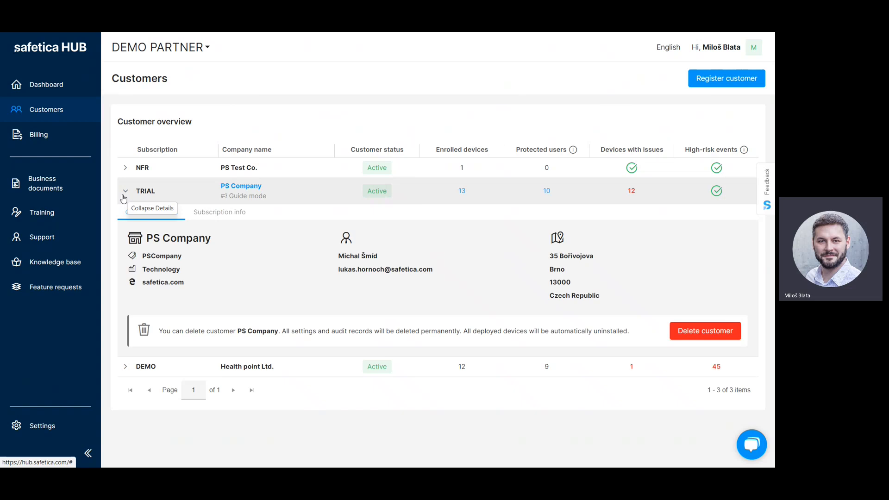
{"action": "left_click", "coordinate": [631, 191]}
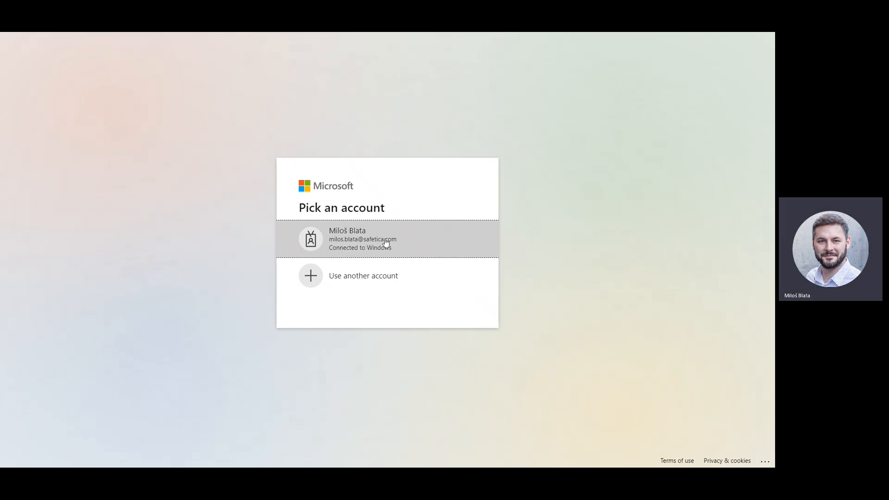
{"action": "left_click", "coordinate": [386, 242]}
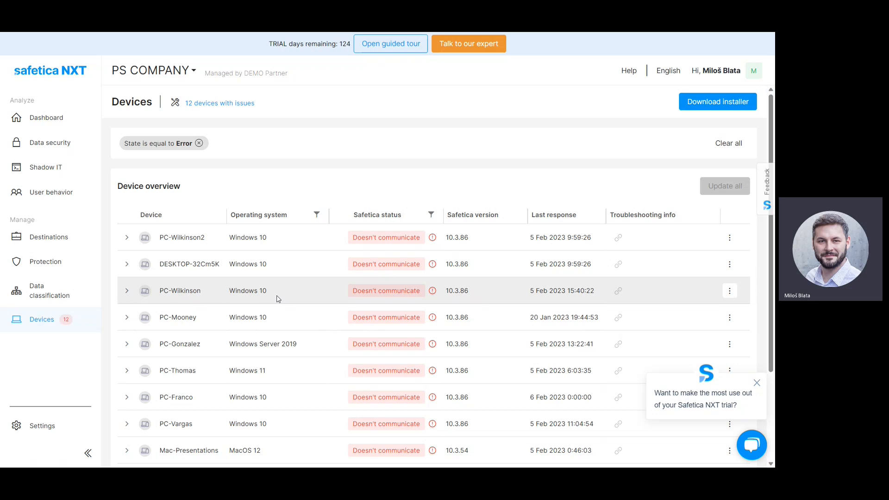
Step: Dismiss the trial chat message and review the status, last response and troubleshooting info of PS Company's devices in error state
{"action": "mouse_move", "coordinate": [433, 238]}
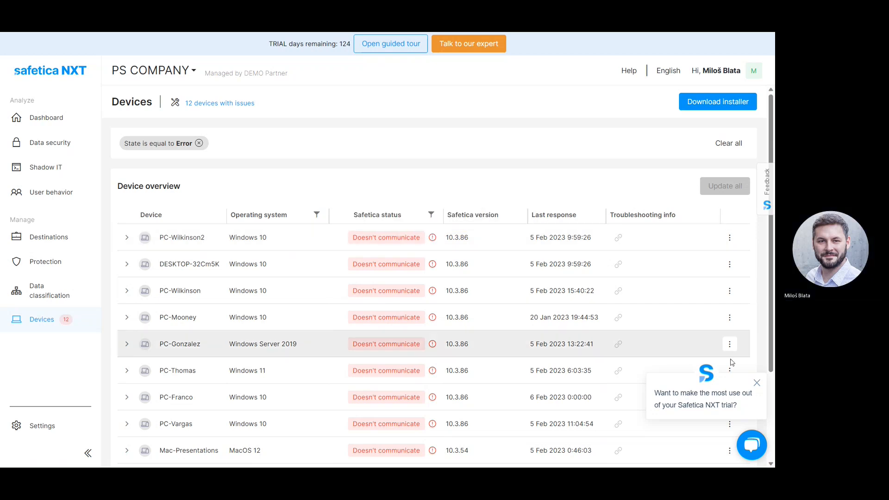
{"action": "left_click", "coordinate": [757, 382]}
{"action": "scroll", "coordinate": [657, 338], "scroll_direction": "down", "scroll_amount": 3}
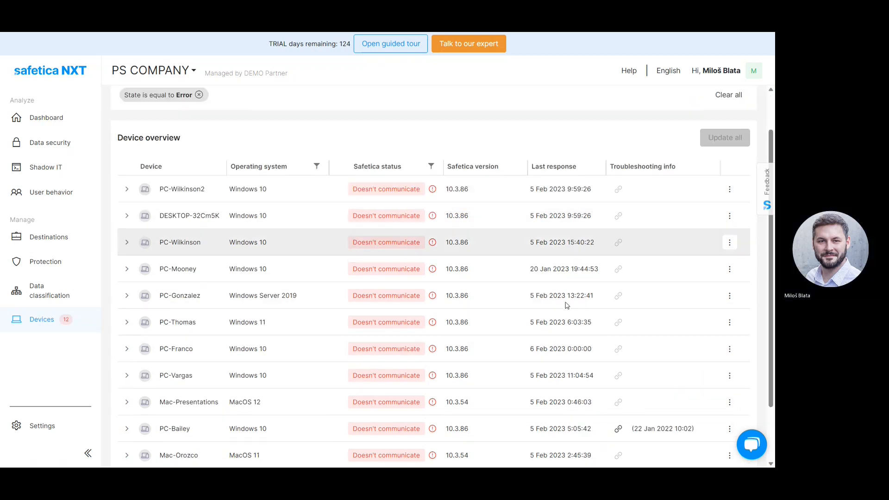
{"action": "scroll", "coordinate": [566, 302], "scroll_direction": "up", "scroll_amount": 3}
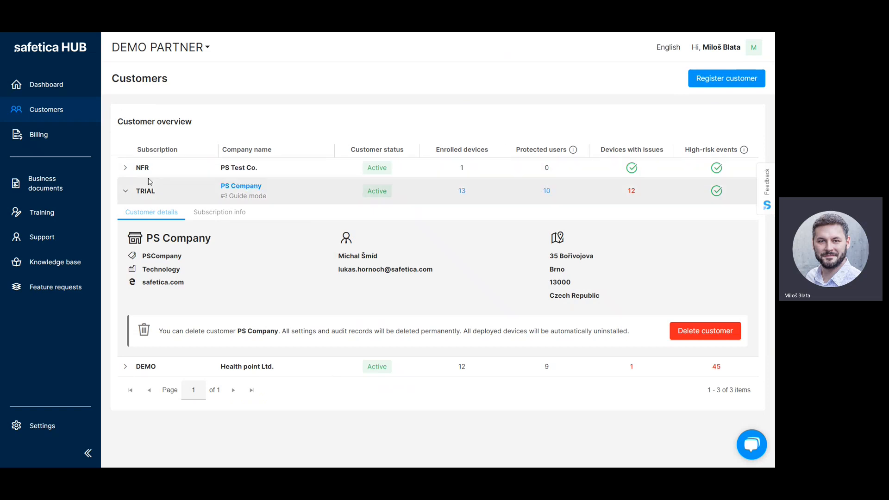
Step: Review the customer details of Health point Ltd. and PS Company in the Safetica HUB customer overview
{"action": "left_click", "coordinate": [127, 192]}
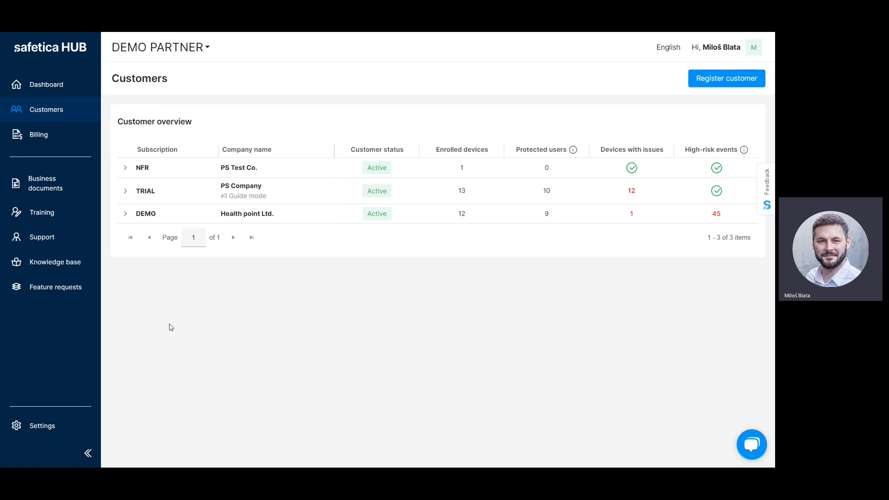
{"action": "left_click", "coordinate": [126, 215]}
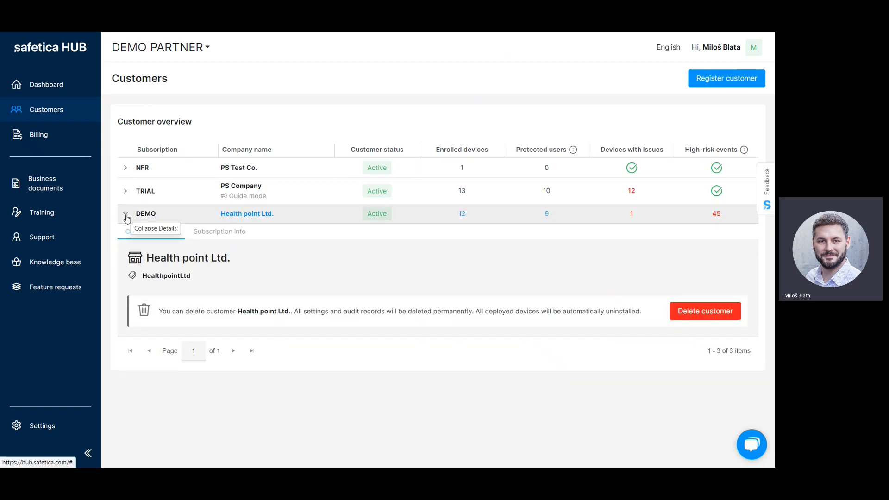
{"action": "left_click", "coordinate": [126, 214]}
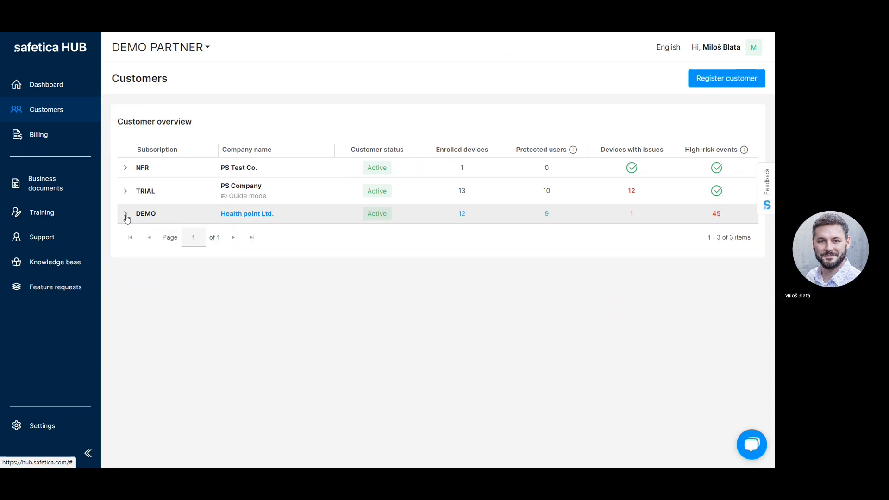
{"action": "left_click", "coordinate": [126, 191]}
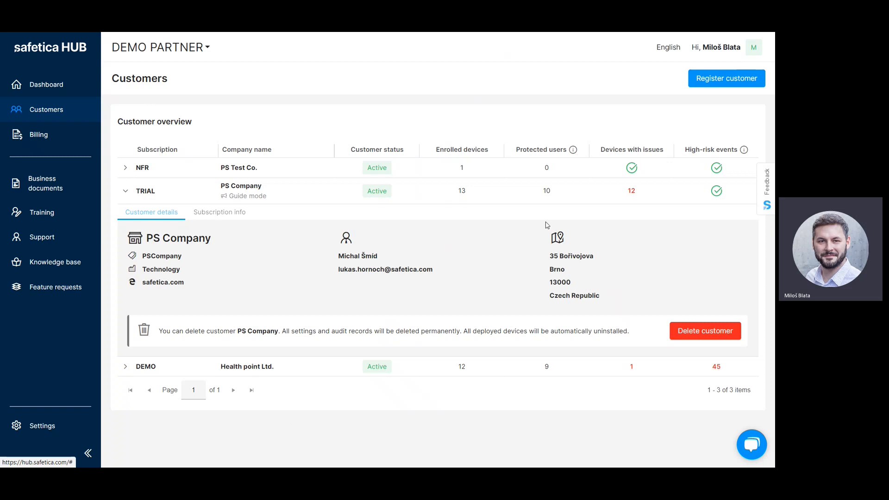
Step: Examine the DEMO, NFR and TRIAL & FULL subscription options and the company form for registering a customer, without registering one
{"action": "left_click", "coordinate": [705, 82]}
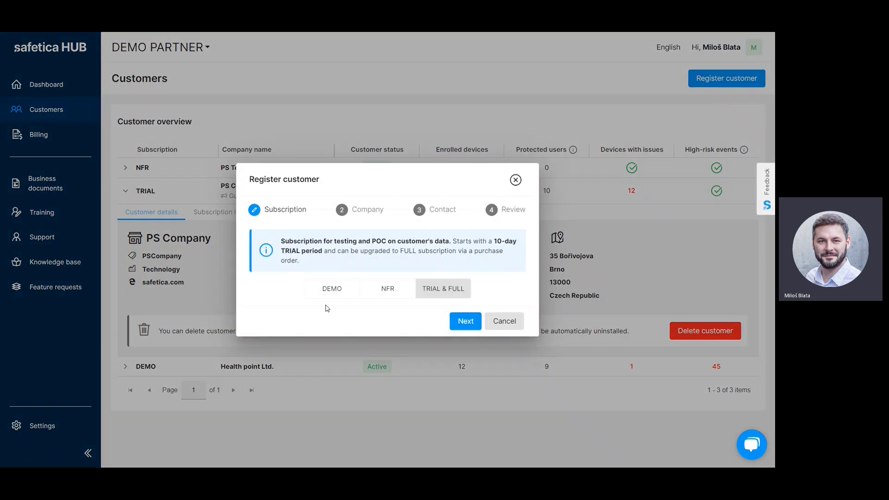
{"action": "left_click", "coordinate": [332, 297]}
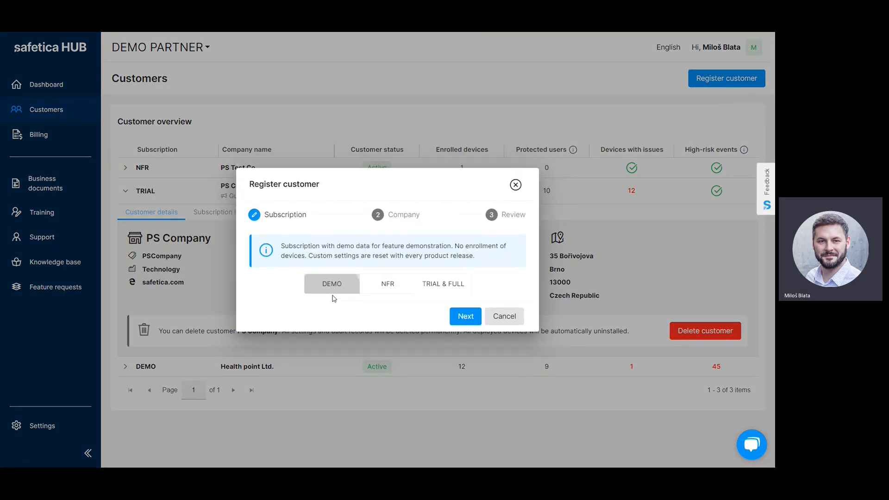
{"action": "left_click", "coordinate": [385, 290]}
{"action": "left_click", "coordinate": [431, 287]}
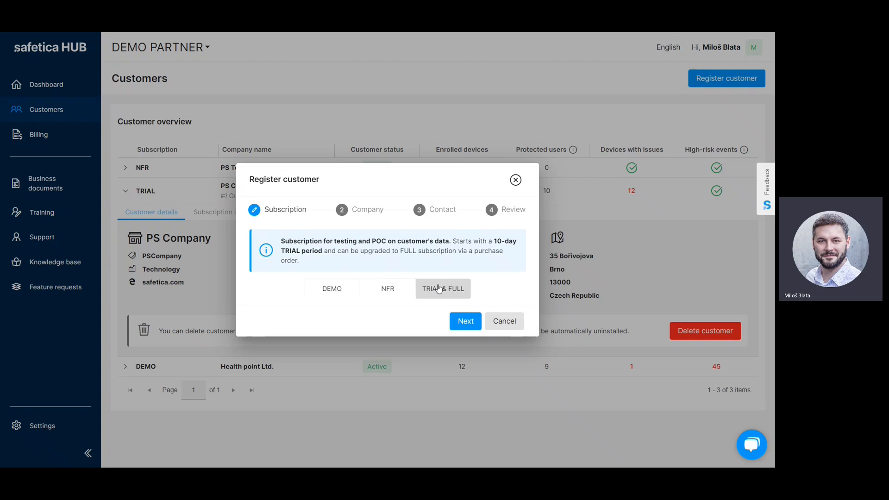
{"action": "left_click", "coordinate": [464, 321]}
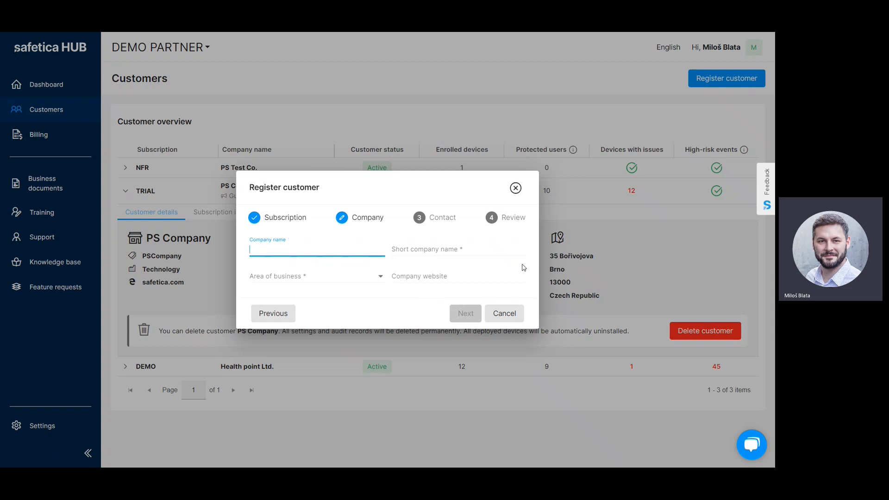
{"action": "left_click", "coordinate": [507, 314]}
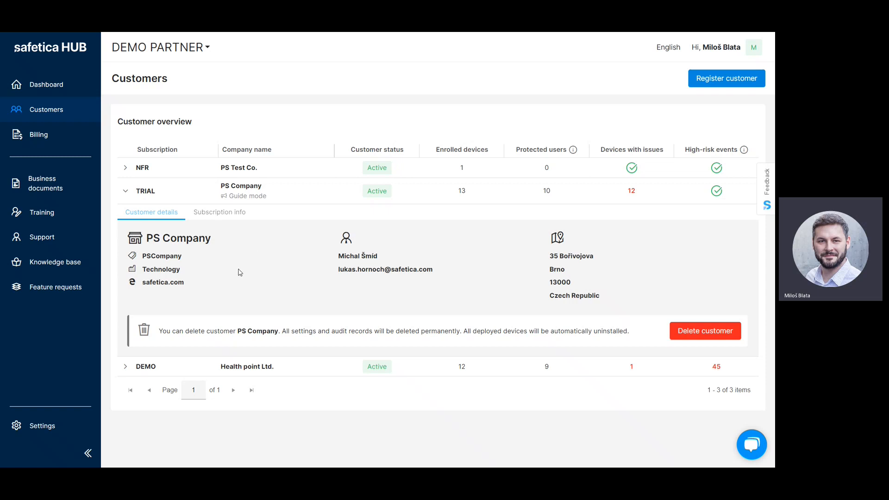
Step: Create and download the Security Audit Report from PS Company's subscription info
{"action": "left_click", "coordinate": [227, 218]}
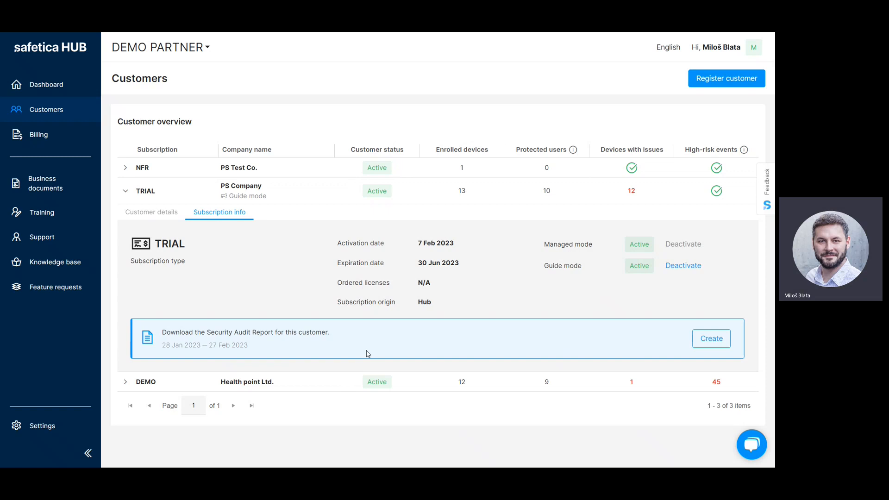
{"action": "left_click", "coordinate": [706, 342]}
{"action": "left_click", "coordinate": [704, 344]}
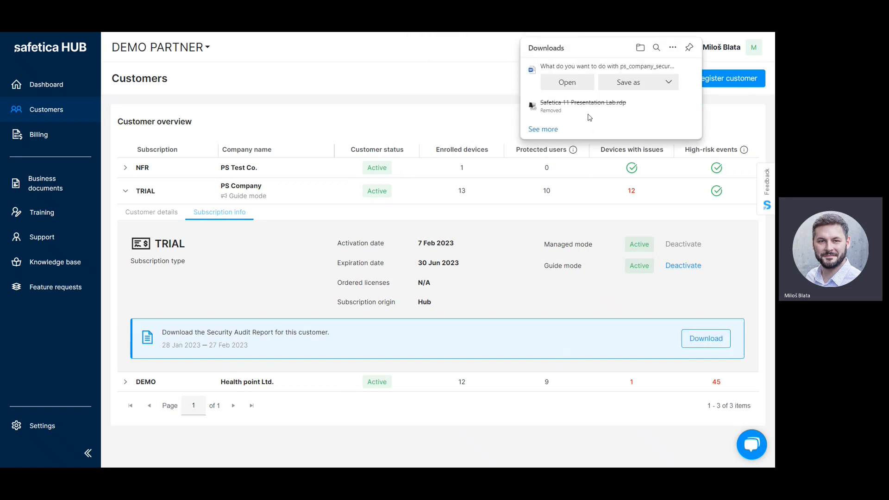
Step: Open the downloaded security audit report in Word and examine its General Summary and table of data leaving the endpoints
{"action": "left_click", "coordinate": [566, 83]}
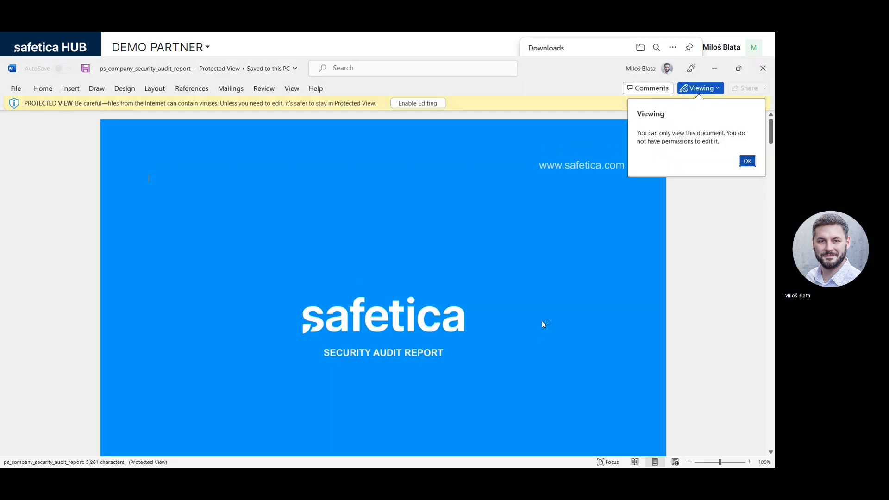
{"action": "left_click", "coordinate": [747, 162]}
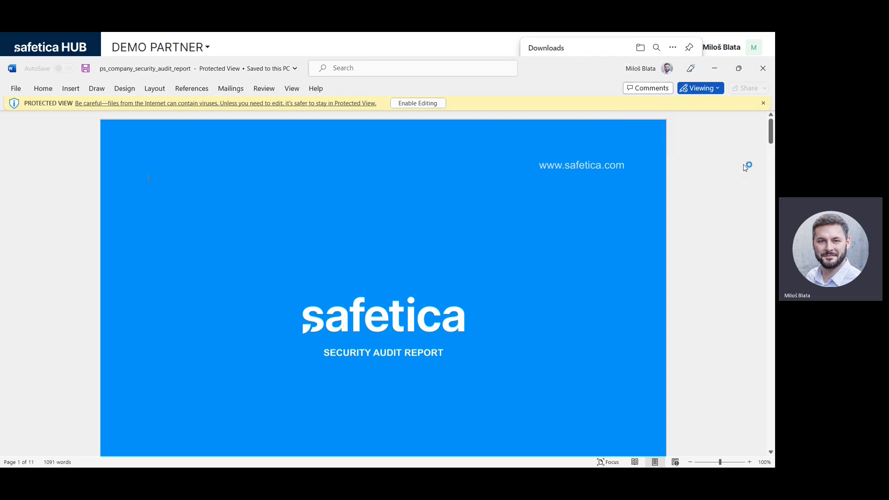
{"action": "left_click", "coordinate": [763, 103]}
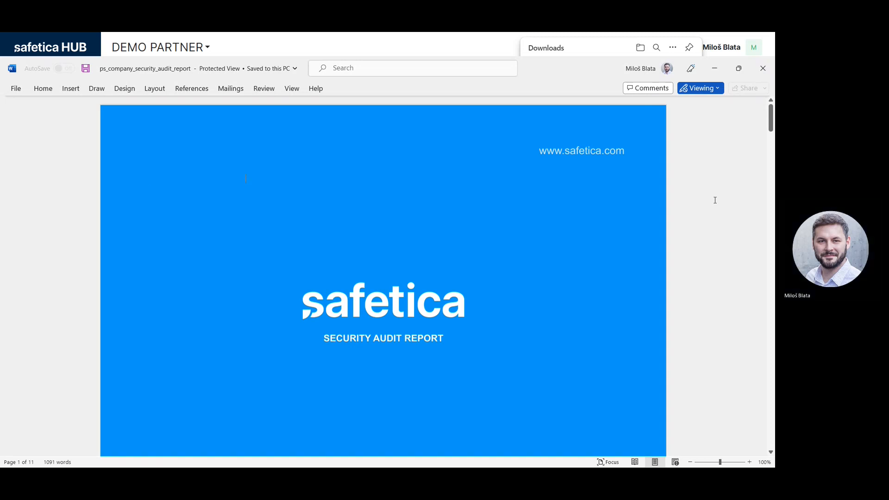
{"action": "scroll", "coordinate": [715, 200], "scroll_direction": "down", "scroll_amount": 10}
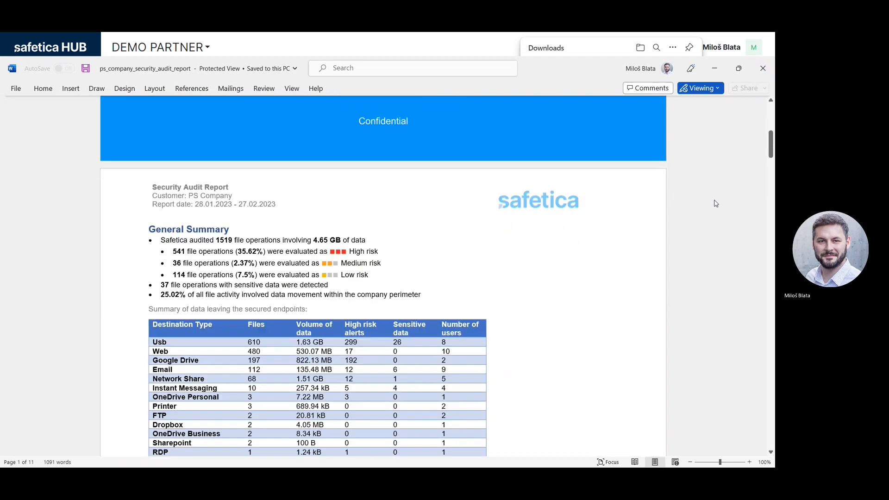
{"action": "scroll", "coordinate": [715, 200], "scroll_direction": "down", "scroll_amount": 2}
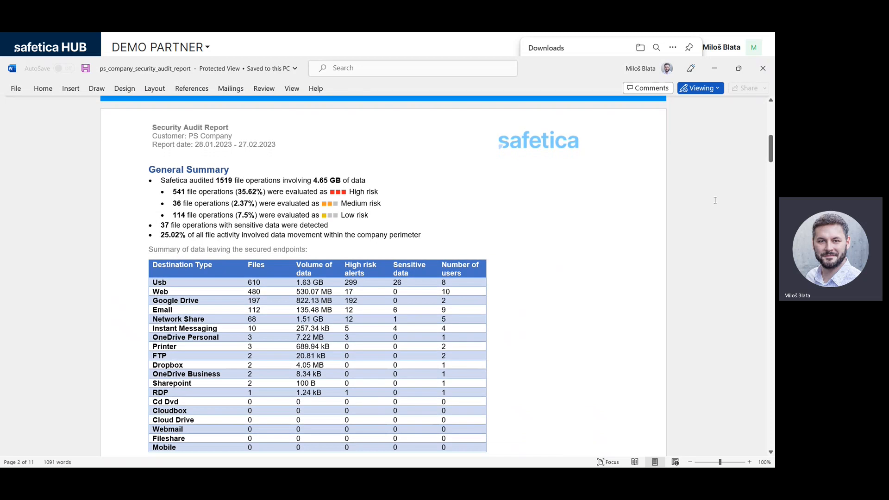
{"action": "scroll", "coordinate": [715, 200], "scroll_direction": "down", "scroll_amount": 1}
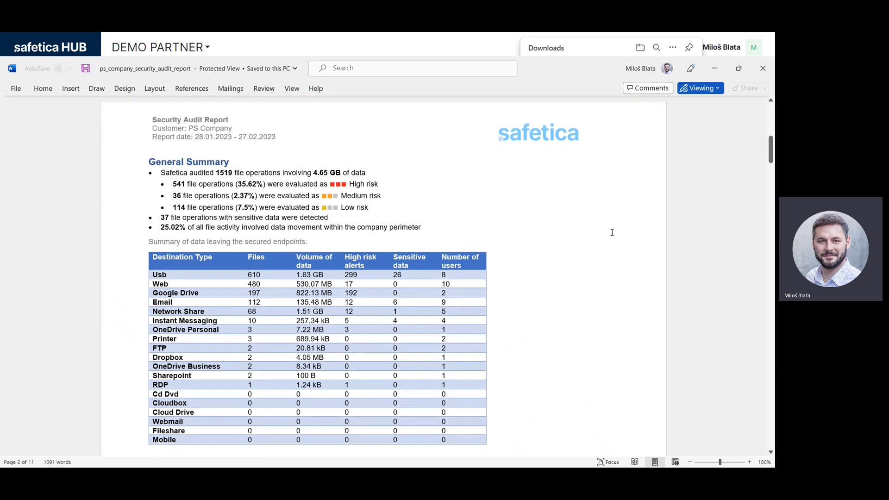
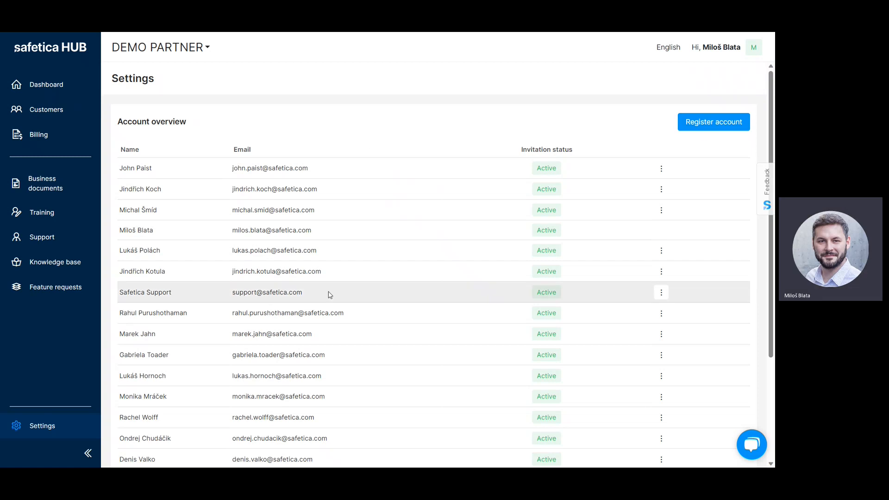
Step: Look through the registered accounts and their invitation status in the HUB settings, and view the billing orders
{"action": "scroll", "coordinate": [328, 295], "scroll_direction": "down", "scroll_amount": 3}
{"action": "scroll", "coordinate": [328, 295], "scroll_direction": "up", "scroll_amount": 2}
{"action": "scroll", "coordinate": [328, 296], "scroll_direction": "down", "scroll_amount": 3}
{"action": "scroll", "coordinate": [328, 295], "scroll_direction": "up", "scroll_amount": 4}
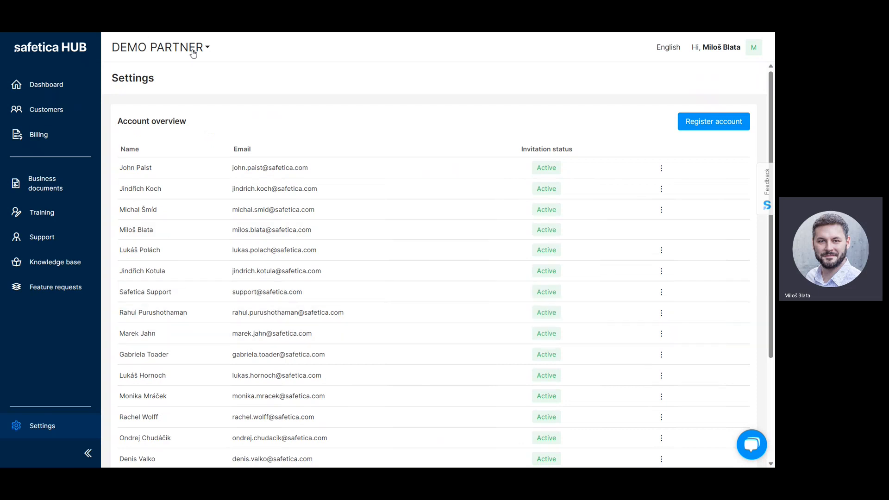
{"action": "scroll", "coordinate": [378, 177], "scroll_direction": "down", "scroll_amount": 3}
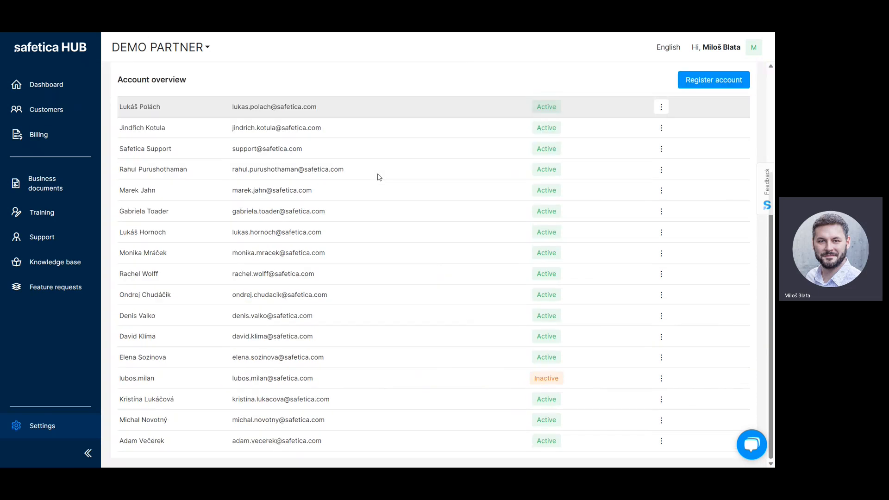
{"action": "scroll", "coordinate": [379, 177], "scroll_direction": "up", "scroll_amount": 3}
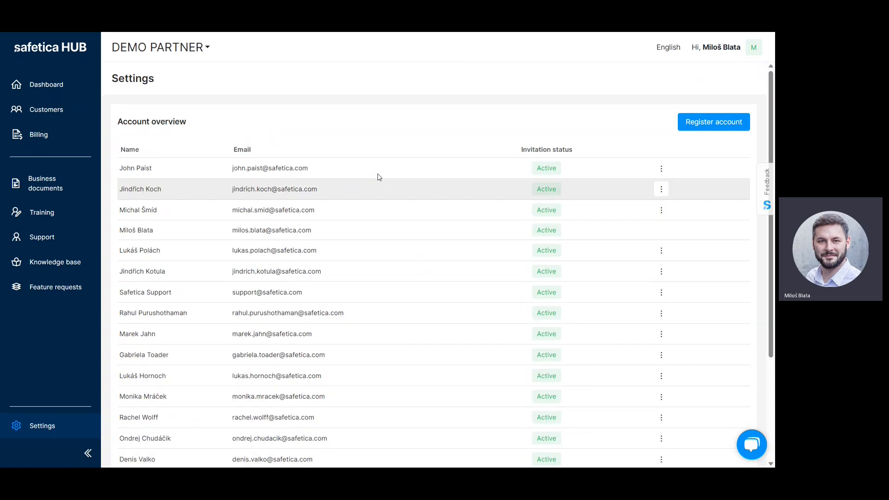
{"action": "scroll", "coordinate": [379, 177], "scroll_direction": "down", "scroll_amount": 3}
{"action": "scroll", "coordinate": [379, 177], "scroll_direction": "up", "scroll_amount": 3}
{"action": "left_click", "coordinate": [51, 141]}
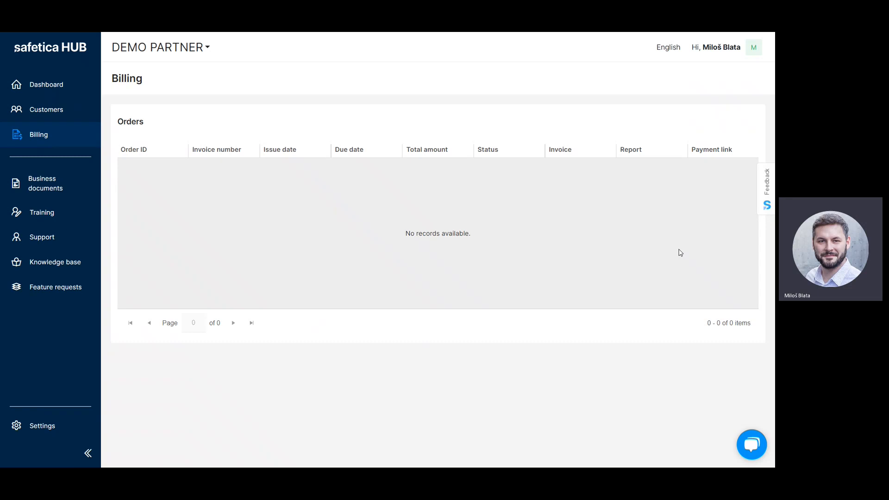
Step: Open PS Company's Safetica NXT dashboard from the customer overview
{"action": "left_click", "coordinate": [68, 121]}
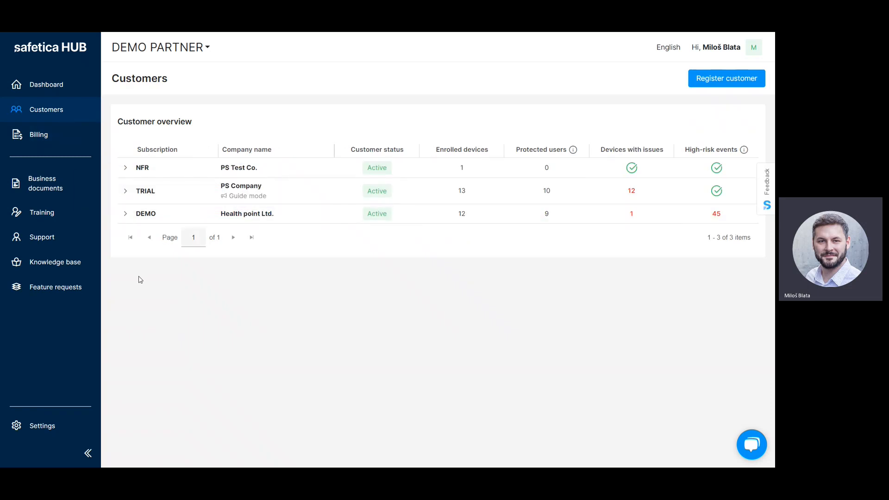
{"action": "left_click", "coordinate": [125, 197]}
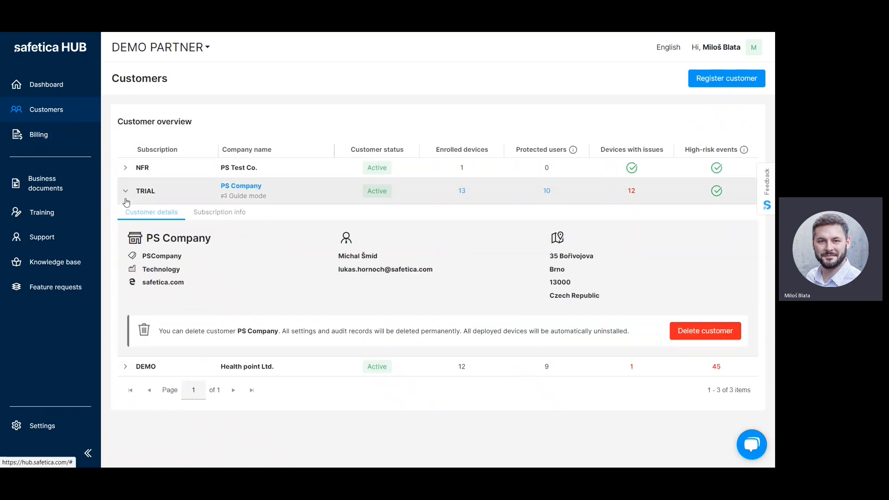
{"action": "left_click", "coordinate": [235, 187]}
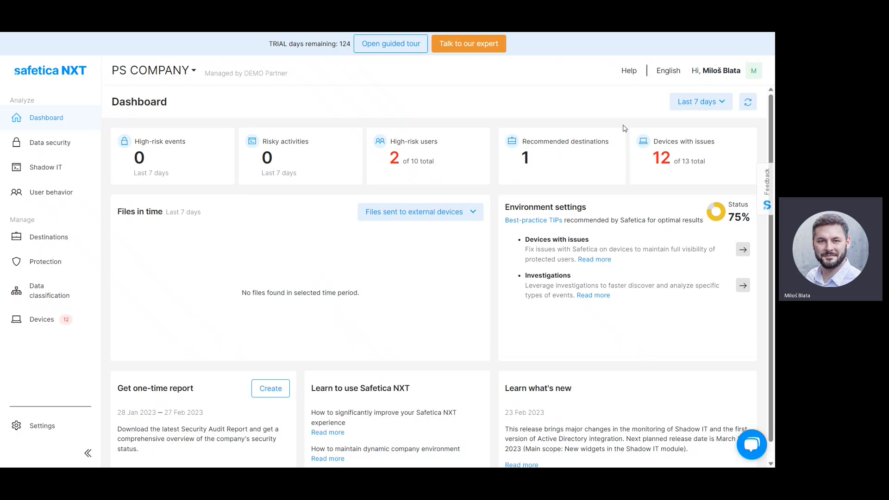
Step: Set the dashboard period to the last 30 days and widen it to 1 October 2022 – 27 February 2023
{"action": "left_click", "coordinate": [684, 106]}
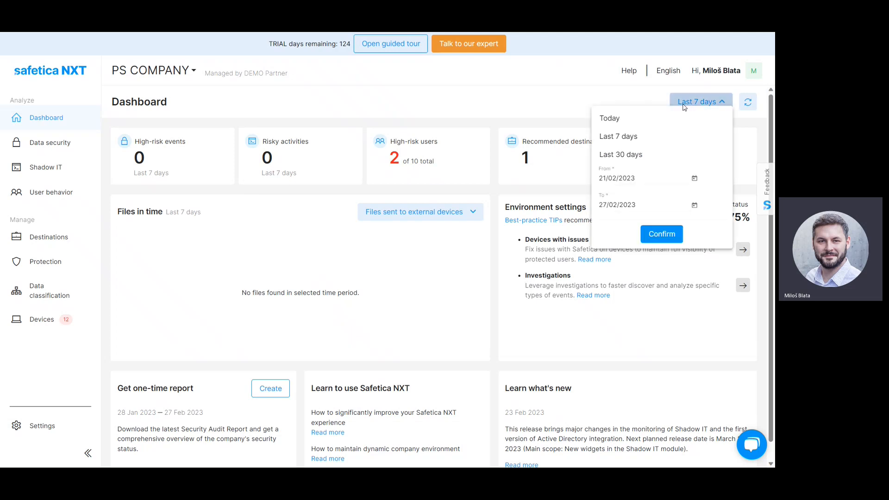
{"action": "left_click", "coordinate": [656, 154]}
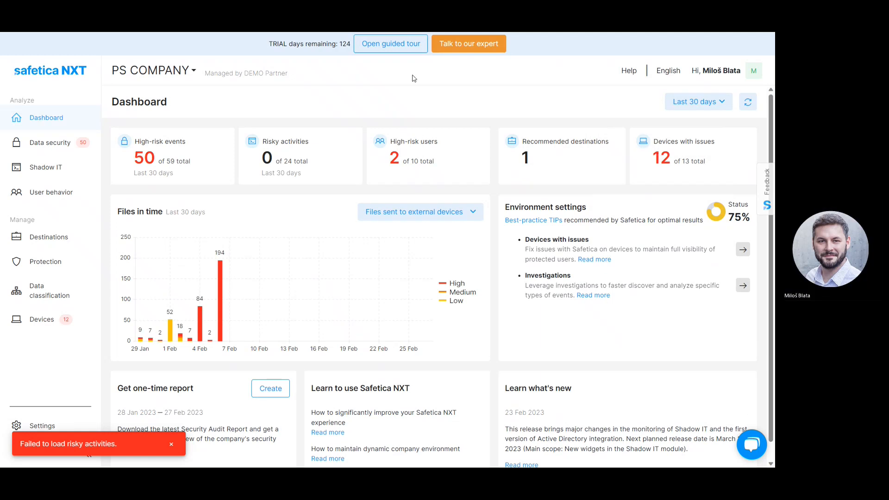
{"action": "left_click", "coordinate": [699, 101]}
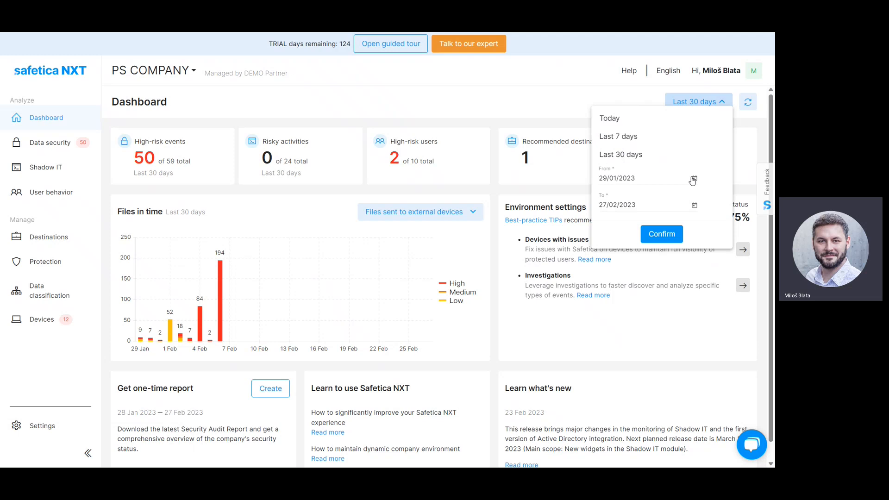
{"action": "left_click", "coordinate": [694, 179]}
{"action": "left_click", "coordinate": [716, 207]}
{"action": "left_click", "coordinate": [716, 207]}
{"action": "left_click", "coordinate": [715, 206]}
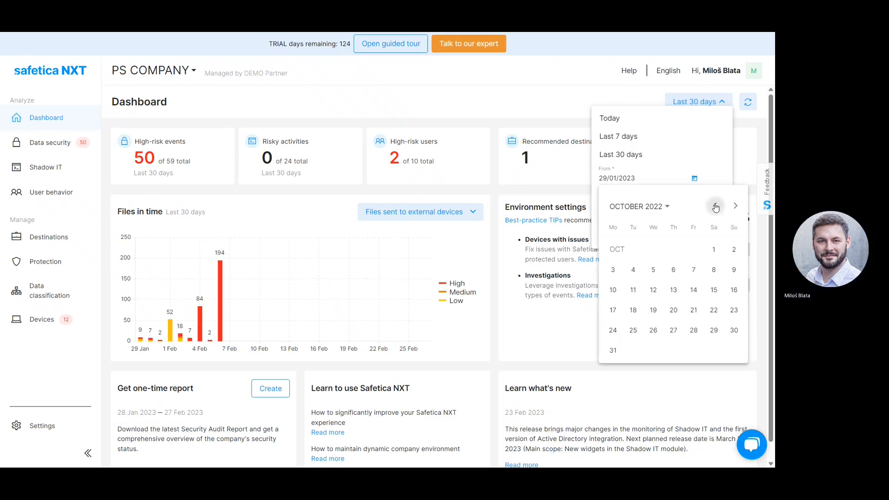
{"action": "left_click", "coordinate": [714, 251]}
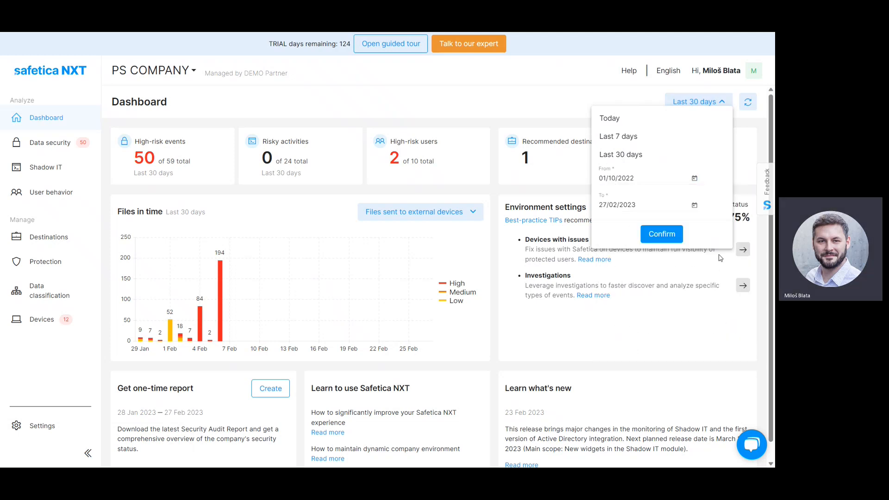
{"action": "left_click", "coordinate": [671, 234]}
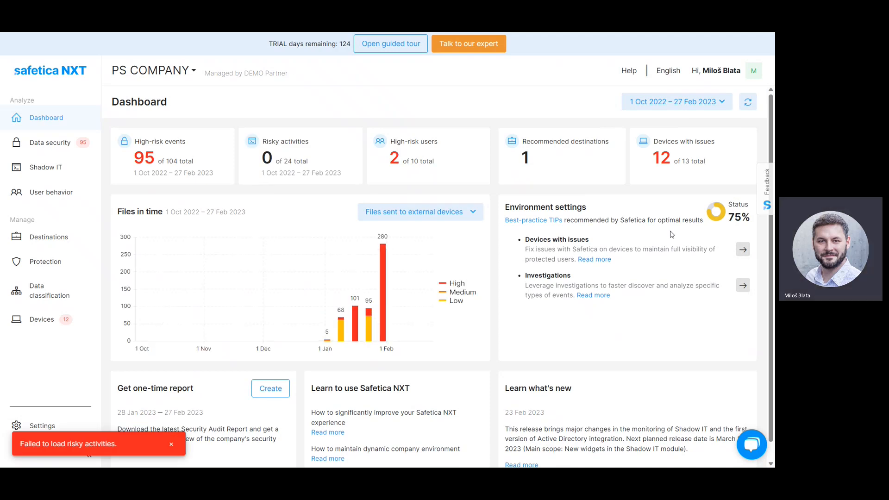
Step: Set the start of the dashboard's date range to 1 January 2023, keeping 27 February 2023 as the end
{"action": "left_click", "coordinate": [671, 108]}
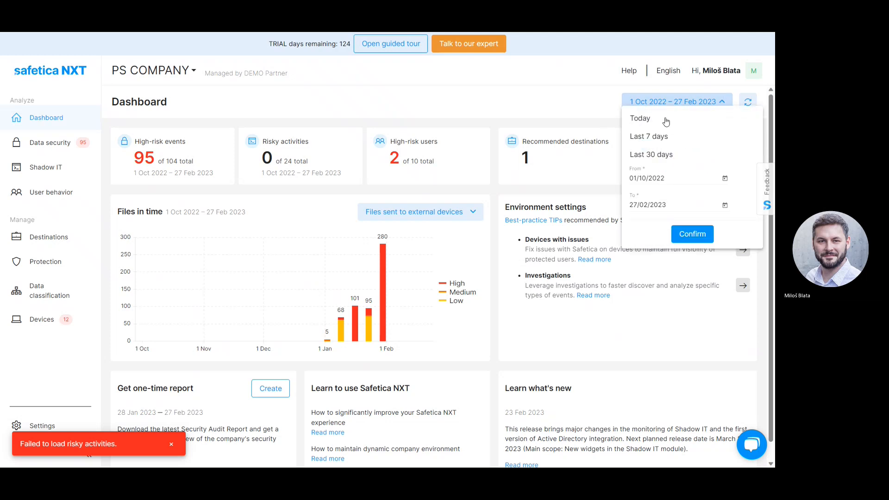
{"action": "left_click", "coordinate": [725, 179]}
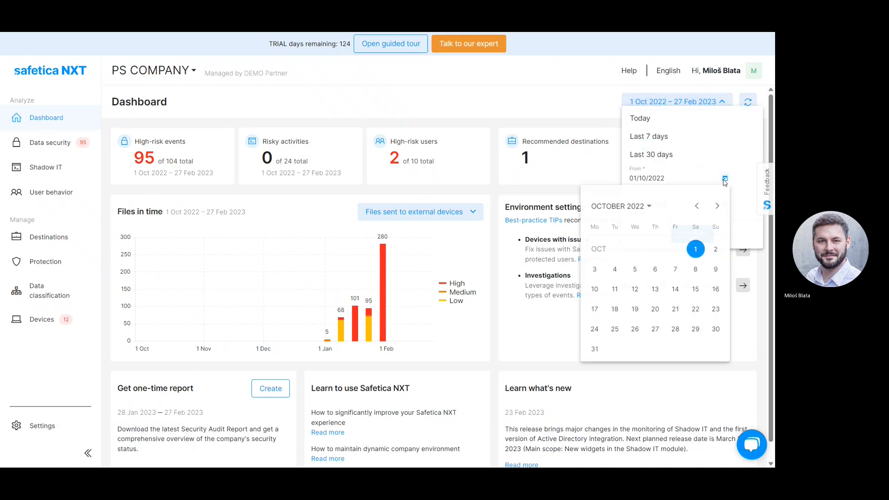
{"action": "left_click", "coordinate": [717, 206]}
{"action": "left_click", "coordinate": [717, 206]}
{"action": "left_click", "coordinate": [717, 206]}
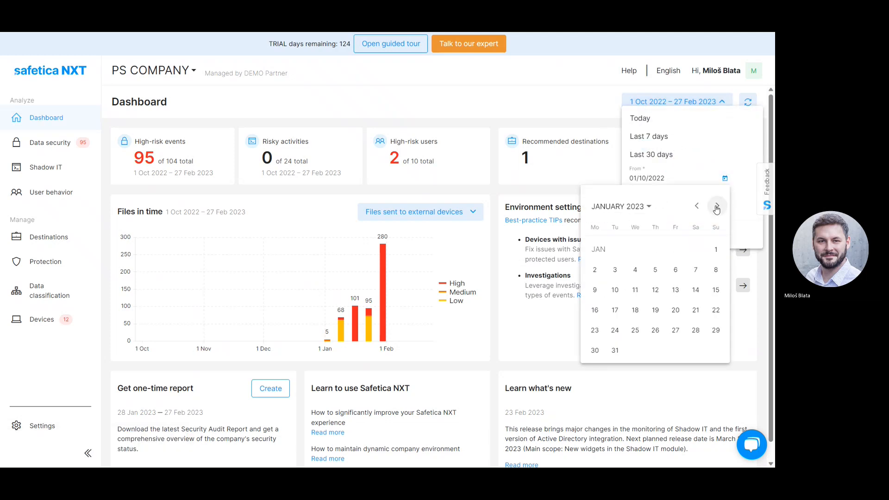
{"action": "left_click", "coordinate": [716, 249]}
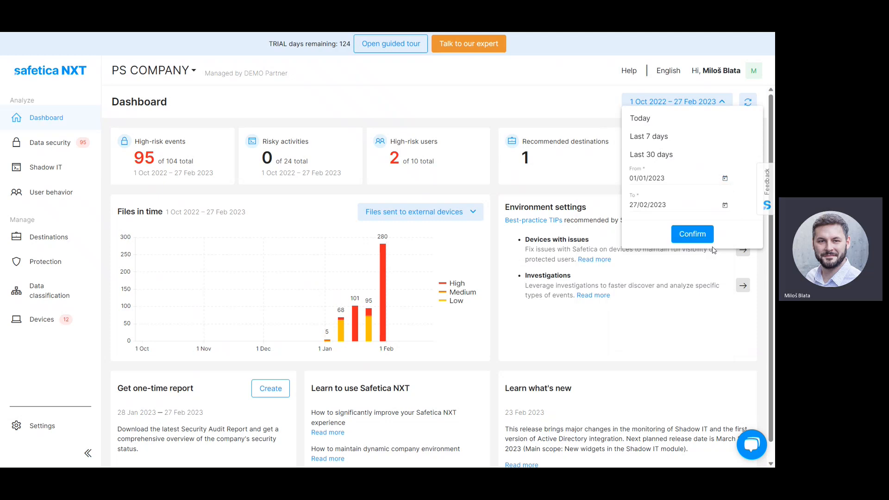
{"action": "left_click", "coordinate": [693, 235]}
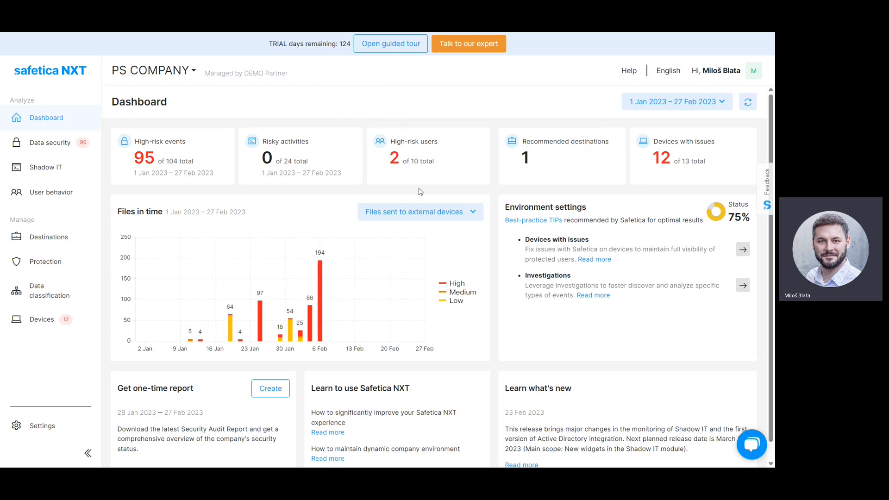
Step: Open the high-risk events from the dashboard and look through the columns available for the event overview
{"action": "left_click", "coordinate": [142, 158]}
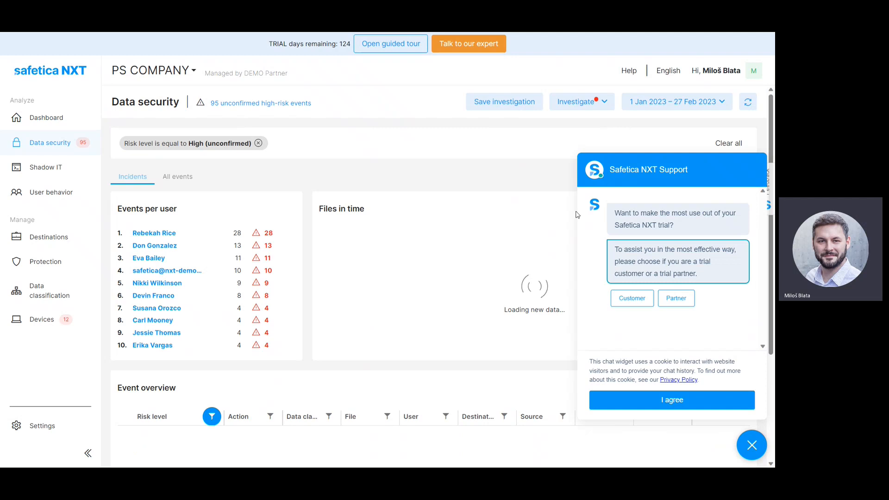
{"action": "left_click", "coordinate": [748, 438]}
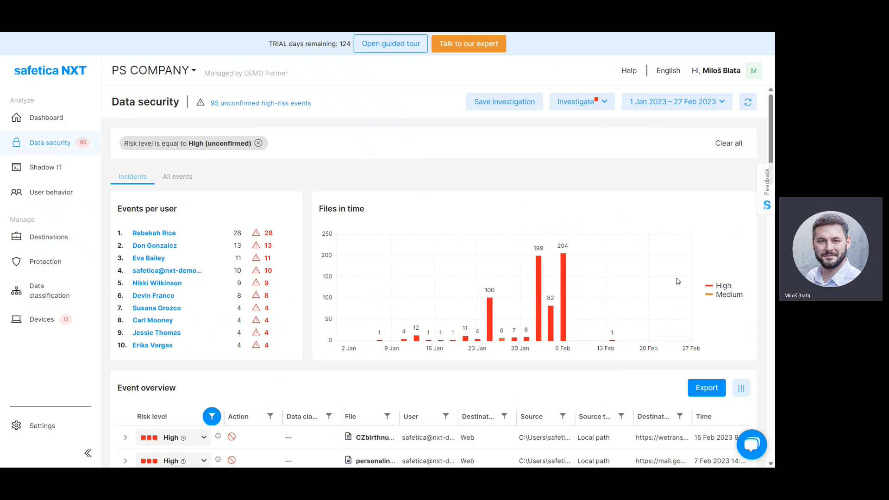
{"action": "scroll", "coordinate": [678, 281], "scroll_direction": "down", "scroll_amount": 5}
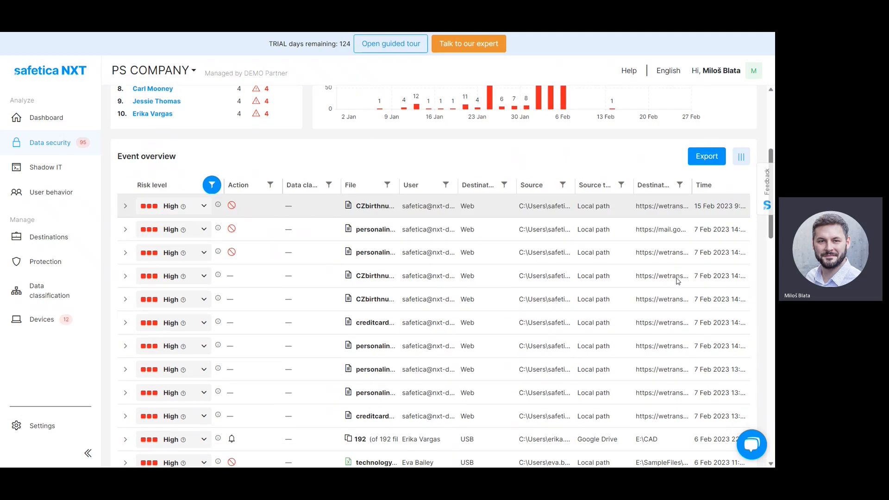
{"action": "left_click", "coordinate": [741, 157]}
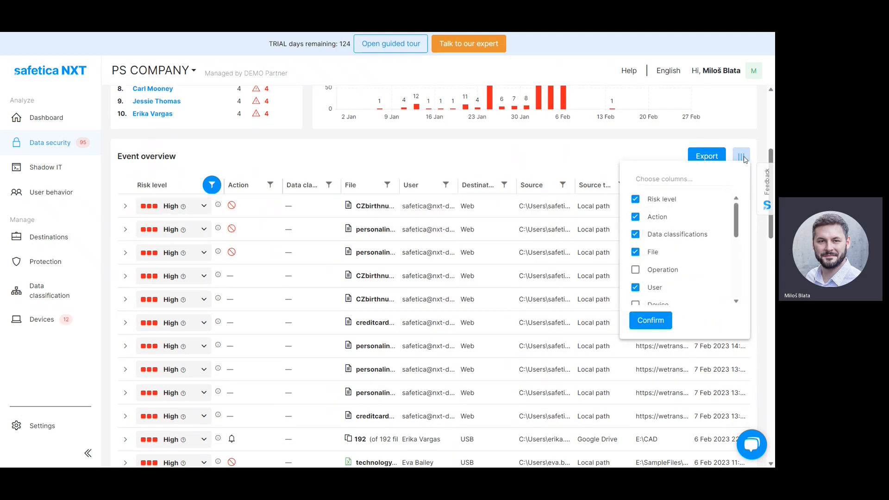
{"action": "scroll", "coordinate": [655, 277], "scroll_direction": "down", "scroll_amount": 5}
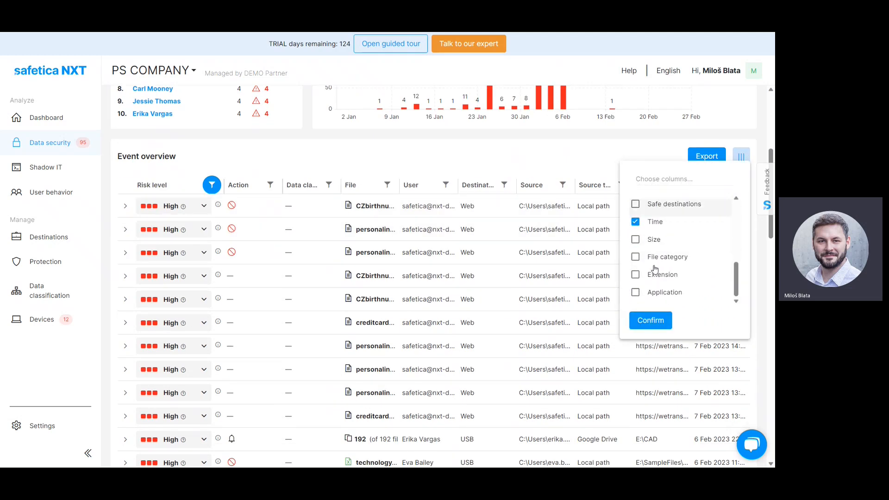
{"action": "scroll", "coordinate": [646, 232], "scroll_direction": "up", "scroll_amount": 5}
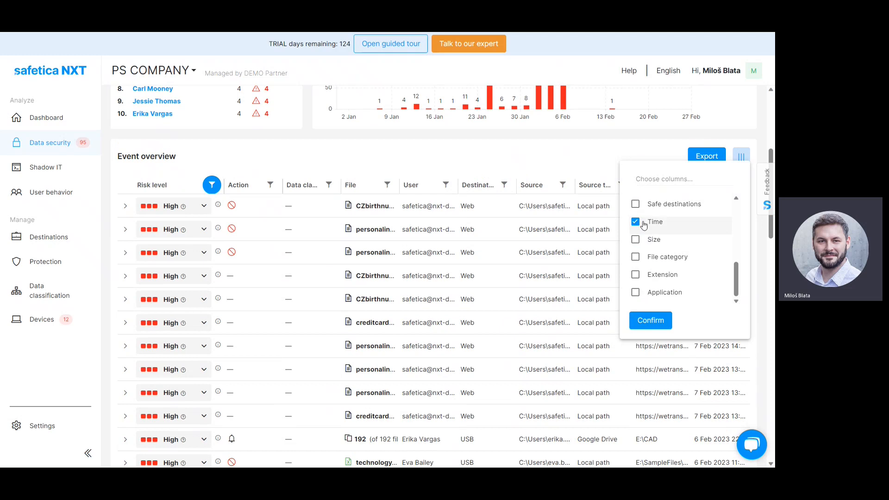
{"action": "left_click", "coordinate": [545, 158]}
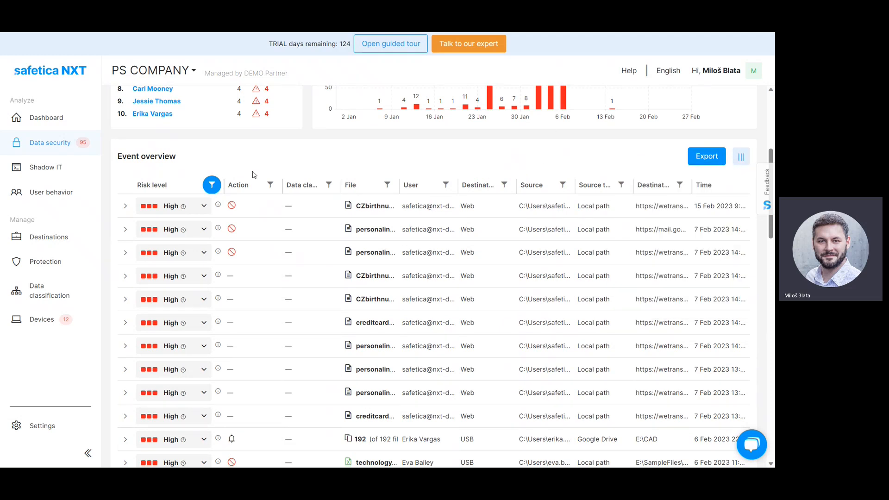
Step: Expand the 15 Feb 2023 CZbirthnumbers.txt event and examine its summary, risk analysis, data classifications and risk-level options
{"action": "left_click", "coordinate": [125, 208]}
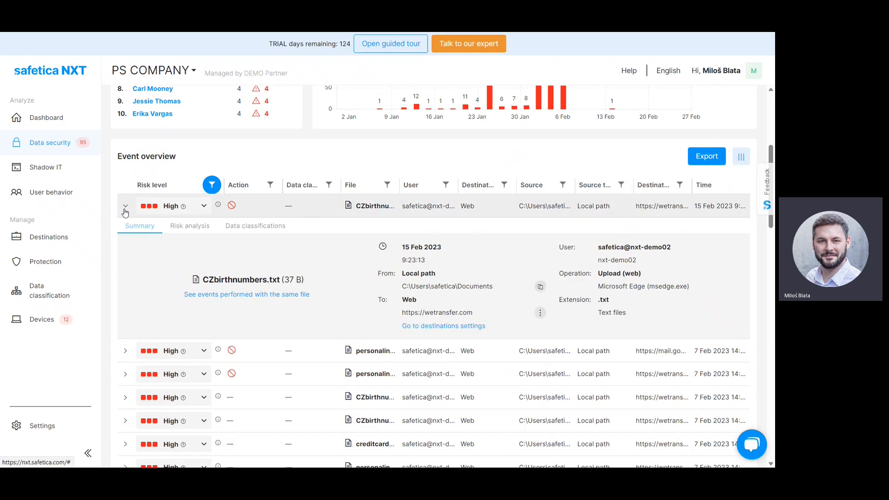
{"action": "left_click", "coordinate": [188, 230]}
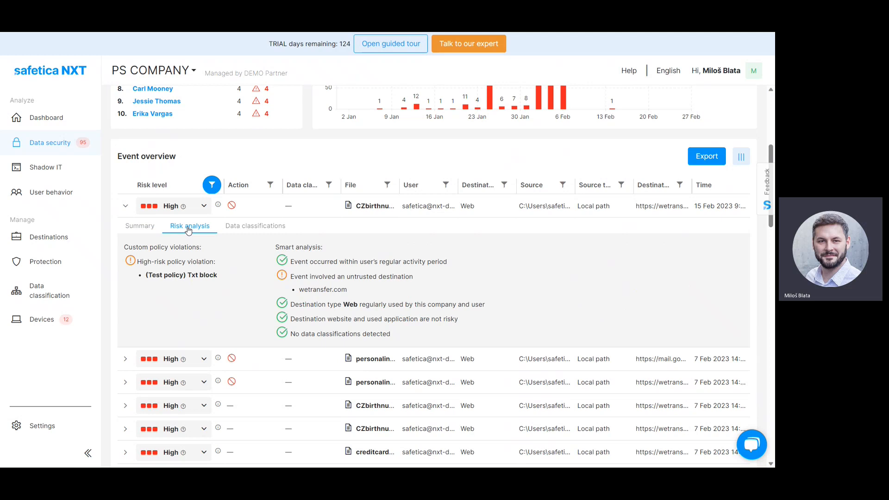
{"action": "left_click", "coordinate": [267, 230]}
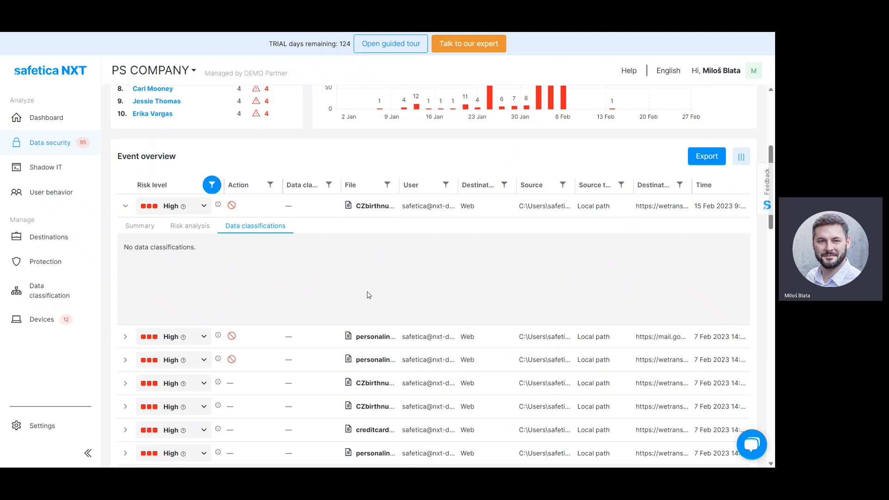
{"action": "left_click", "coordinate": [142, 227]}
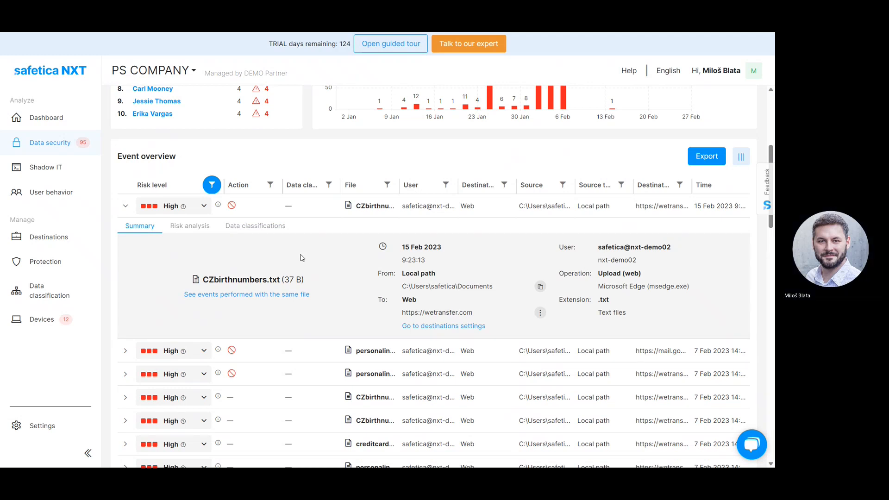
{"action": "left_click", "coordinate": [203, 206]}
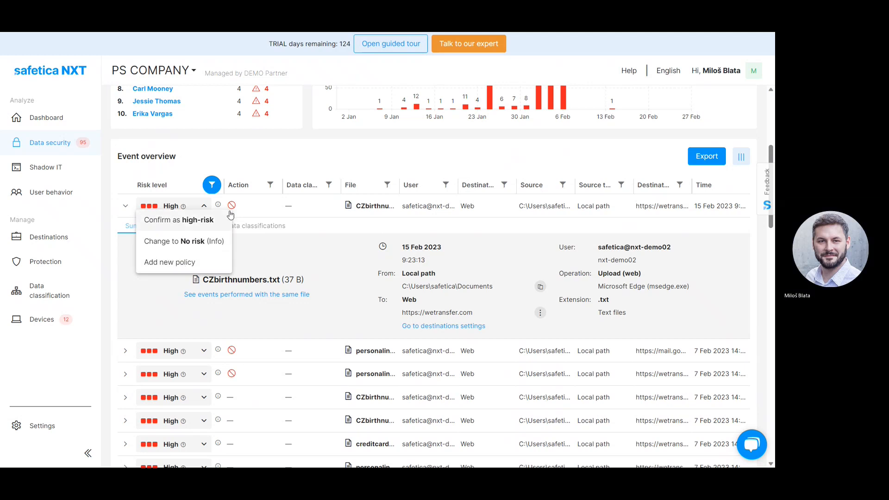
{"action": "left_click", "coordinate": [300, 150]}
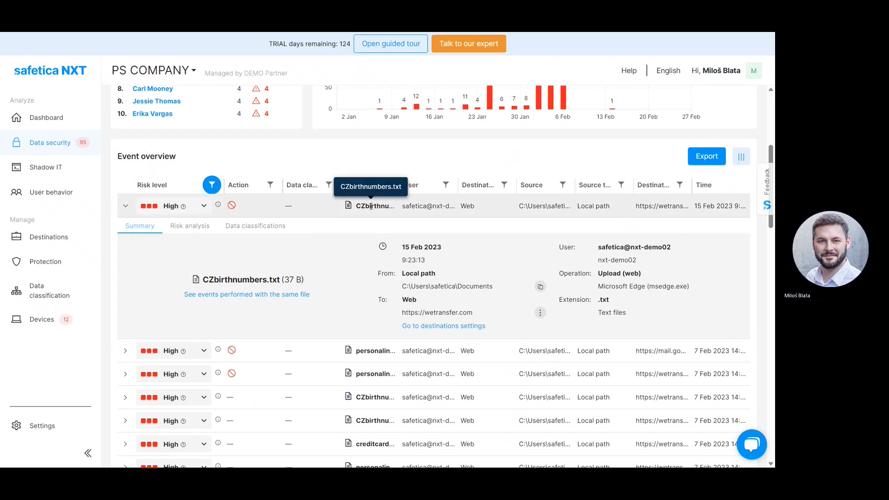
Step: Go back to the dashboard, open the high-risk users and expand both to examine their breakdown of user risk
{"action": "scroll", "coordinate": [370, 205], "scroll_direction": "up", "scroll_amount": 4}
{"action": "scroll", "coordinate": [371, 209], "scroll_direction": "up", "scroll_amount": 1}
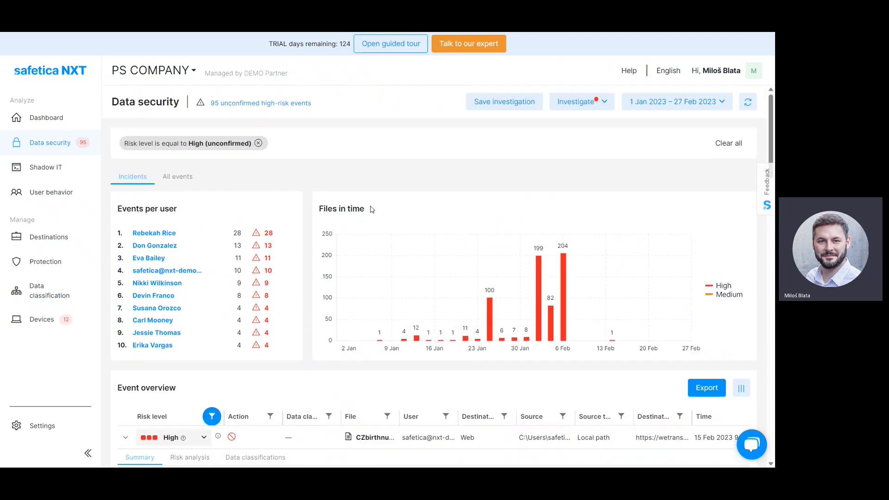
{"action": "left_click", "coordinate": [46, 117]}
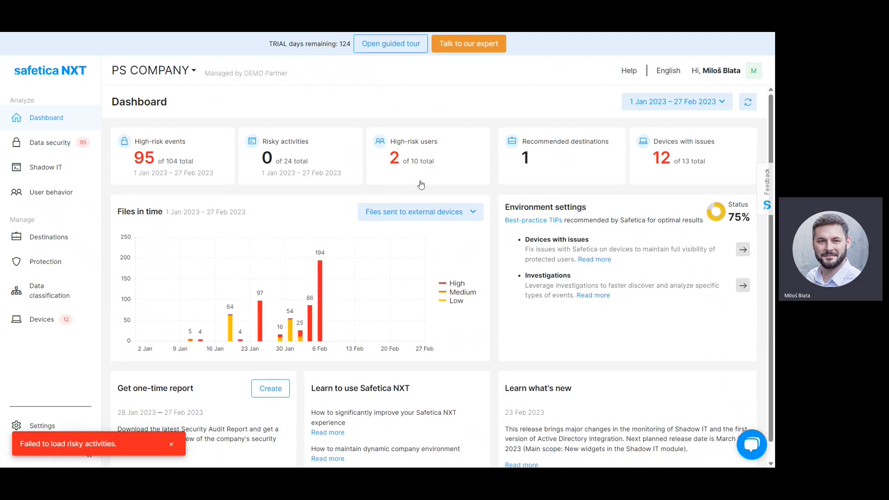
{"action": "left_click", "coordinate": [398, 163]}
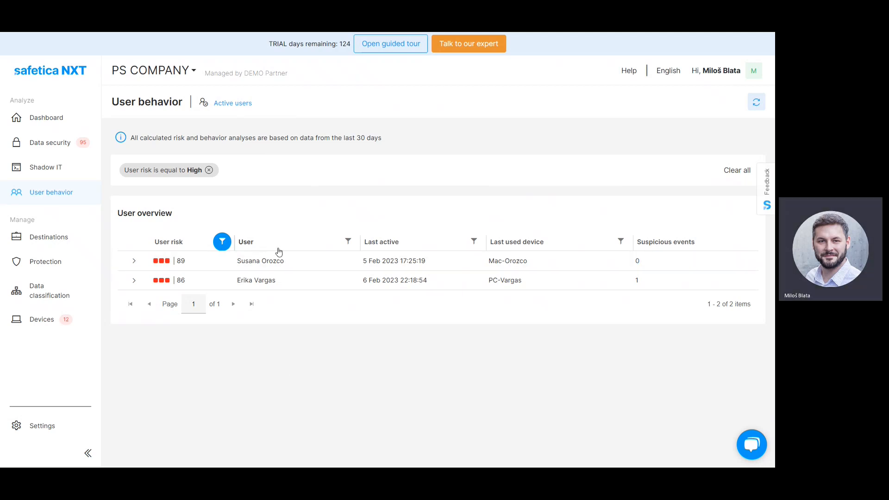
{"action": "left_click", "coordinate": [133, 280]}
{"action": "left_click", "coordinate": [132, 266]}
{"action": "scroll", "coordinate": [133, 266], "scroll_direction": "down", "scroll_amount": 2}
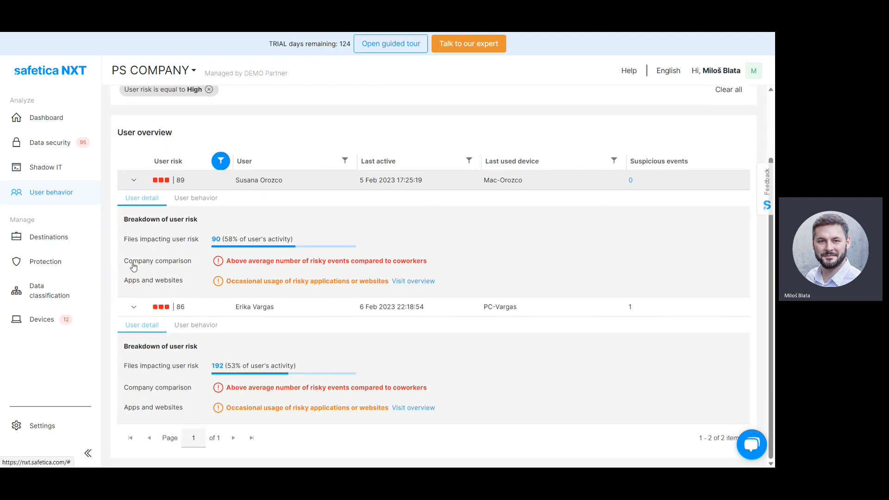
{"action": "scroll", "coordinate": [133, 268], "scroll_direction": "up", "scroll_amount": 2}
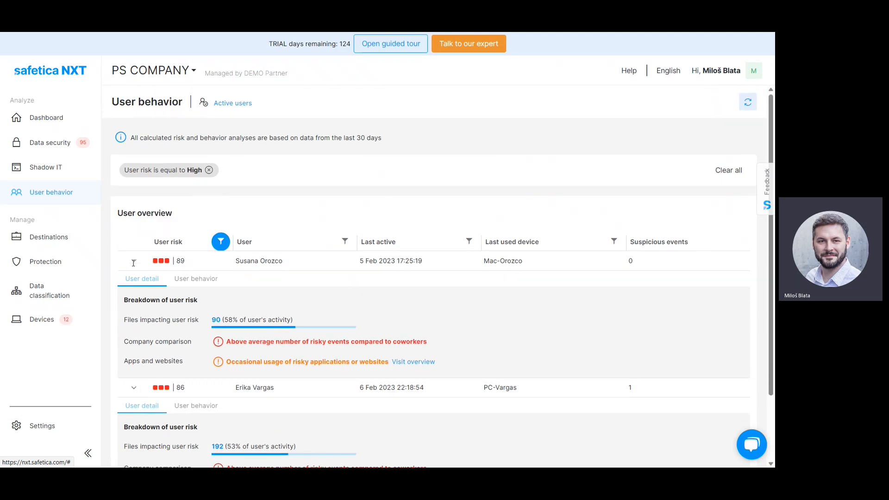
{"action": "scroll", "coordinate": [133, 267], "scroll_direction": "down", "scroll_amount": 2}
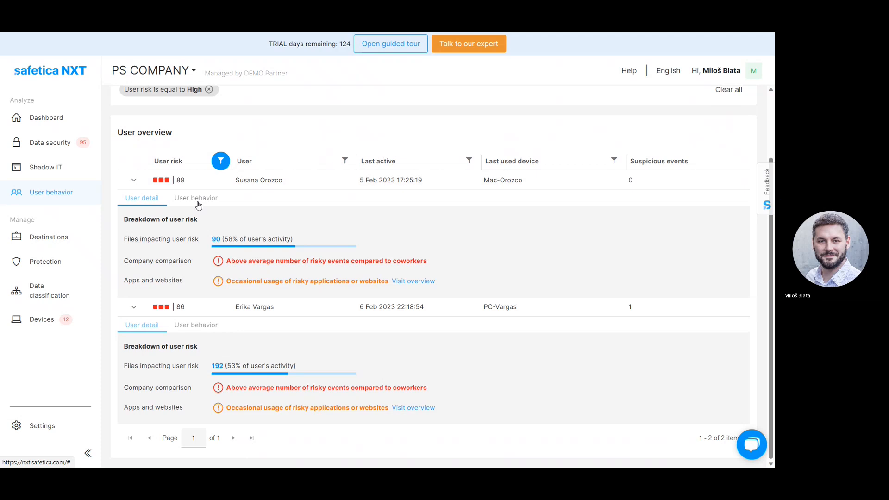
Step: Examine the first high-risk user's activity analysis and frequent applications, recheck the user detail, and return to the dashboard
{"action": "left_click", "coordinate": [206, 197]}
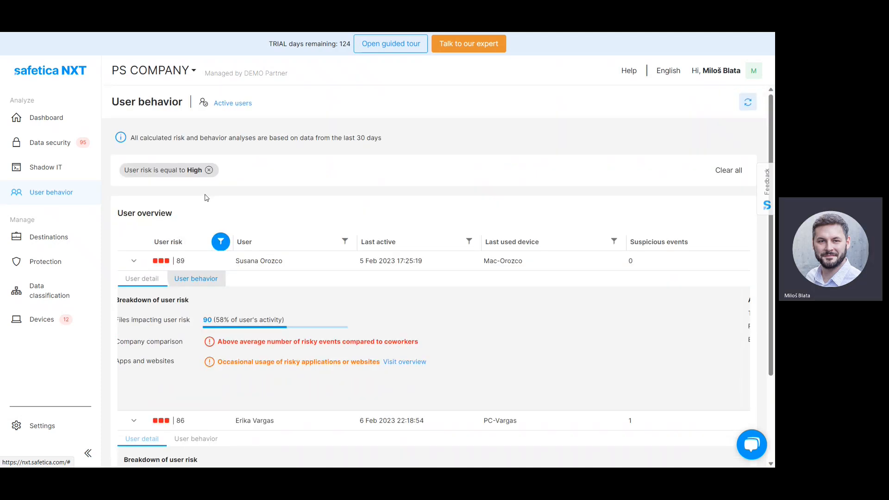
{"action": "scroll", "coordinate": [306, 244], "scroll_direction": "down", "scroll_amount": 2}
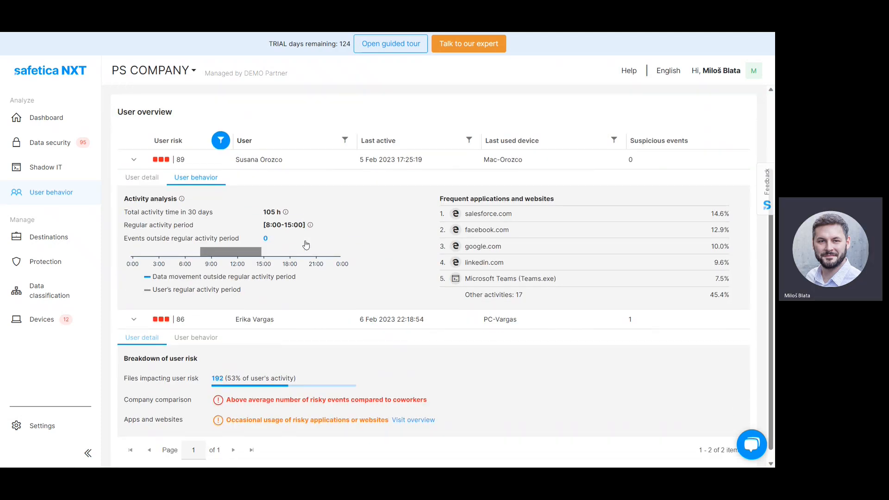
{"action": "scroll", "coordinate": [408, 288], "scroll_direction": "down", "scroll_amount": 1}
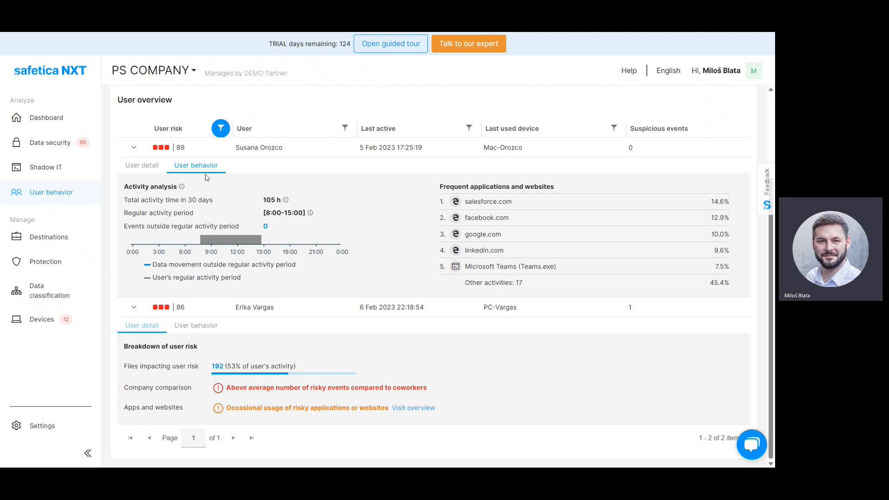
{"action": "left_click", "coordinate": [140, 166]}
{"action": "scroll", "coordinate": [338, 323], "scroll_direction": "down", "scroll_amount": 1}
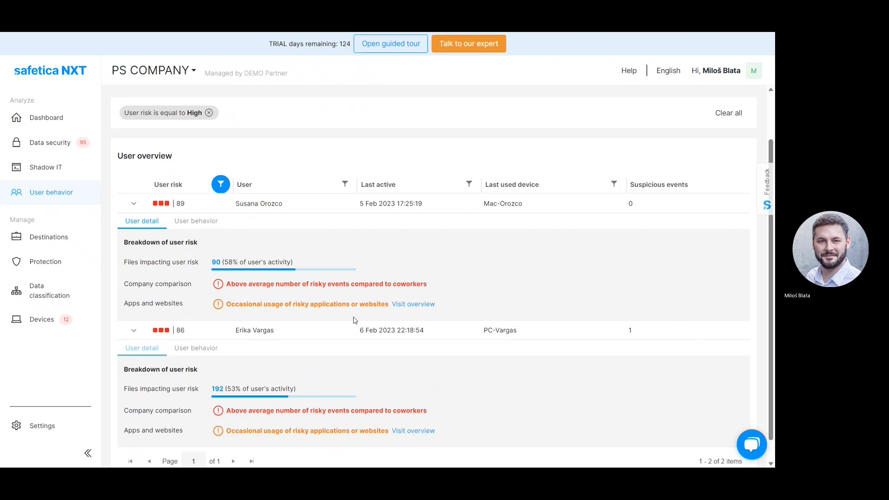
{"action": "left_click", "coordinate": [54, 129]}
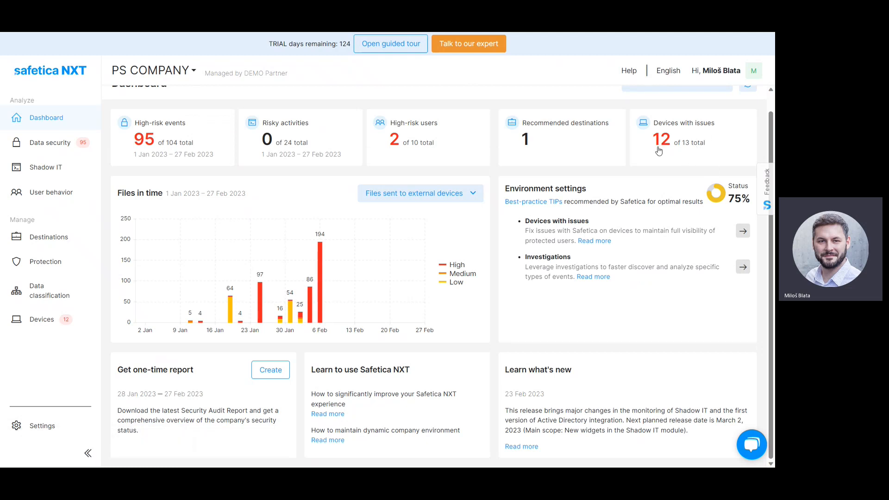
Step: Open the devices with issues from the dashboard, look through the device overview and read the explanation of PC-Mooney's Safetica status
{"action": "left_click", "coordinate": [691, 148]}
{"action": "scroll", "coordinate": [504, 316], "scroll_direction": "down", "scroll_amount": 3}
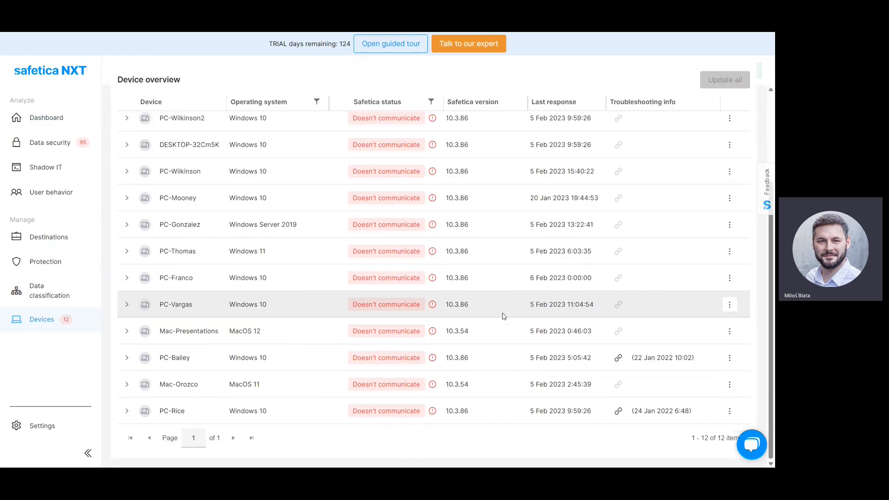
{"action": "scroll", "coordinate": [233, 440], "scroll_direction": "up", "scroll_amount": 2}
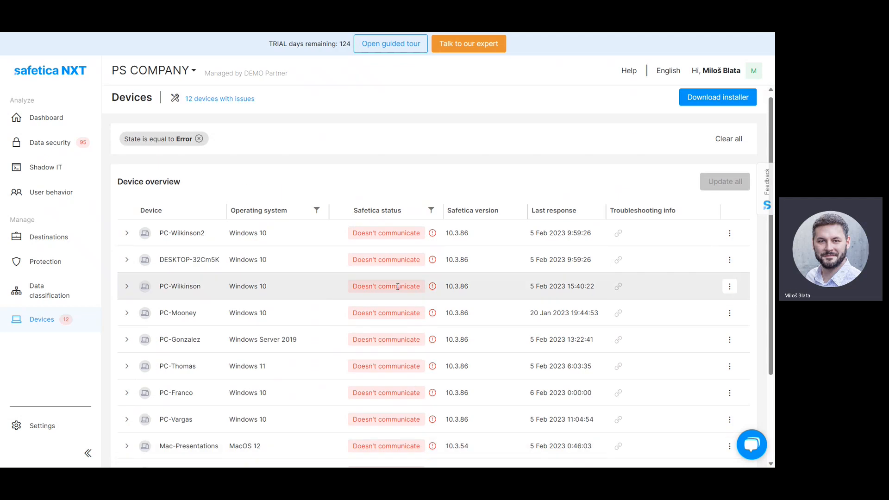
{"action": "scroll", "coordinate": [403, 287], "scroll_direction": "down", "scroll_amount": 3}
{"action": "scroll", "coordinate": [402, 287], "scroll_direction": "up", "scroll_amount": 3}
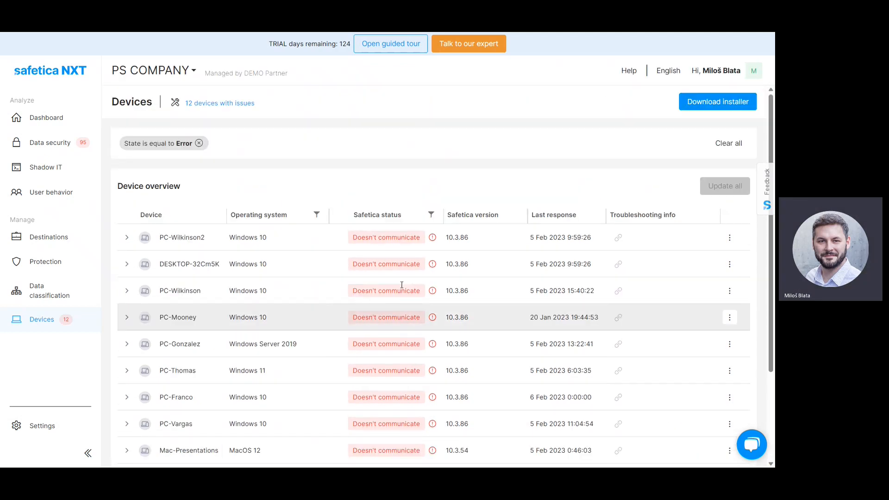
{"action": "scroll", "coordinate": [371, 259], "scroll_direction": "down", "scroll_amount": 1}
{"action": "mouse_move", "coordinate": [431, 278]}
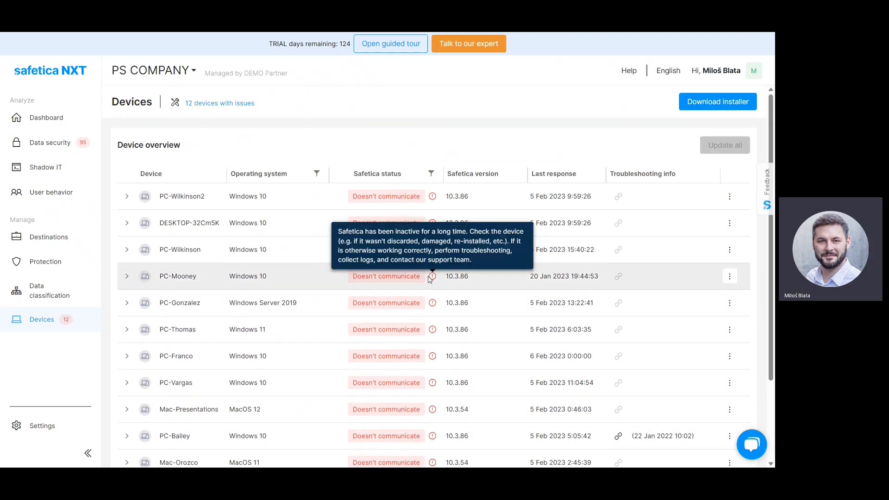
Step: Clear the Error state filter and compare the Safetica status and last response of all devices in the overview
{"action": "scroll", "coordinate": [431, 278], "scroll_direction": "down", "scroll_amount": 3}
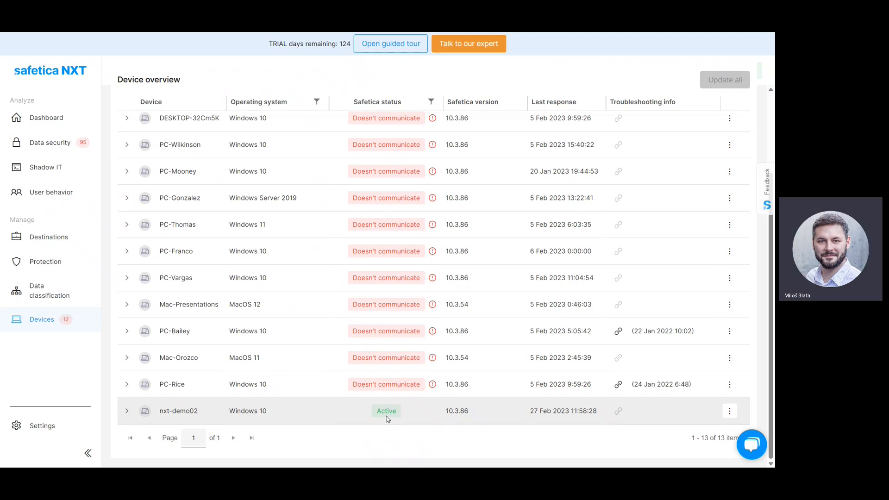
{"action": "scroll", "coordinate": [388, 419], "scroll_direction": "up", "scroll_amount": 3}
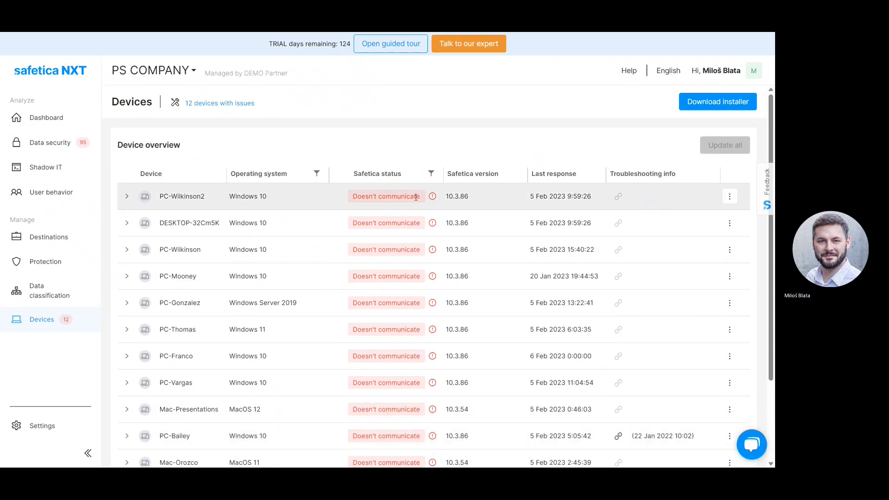
{"action": "scroll", "coordinate": [416, 197], "scroll_direction": "down", "scroll_amount": 3}
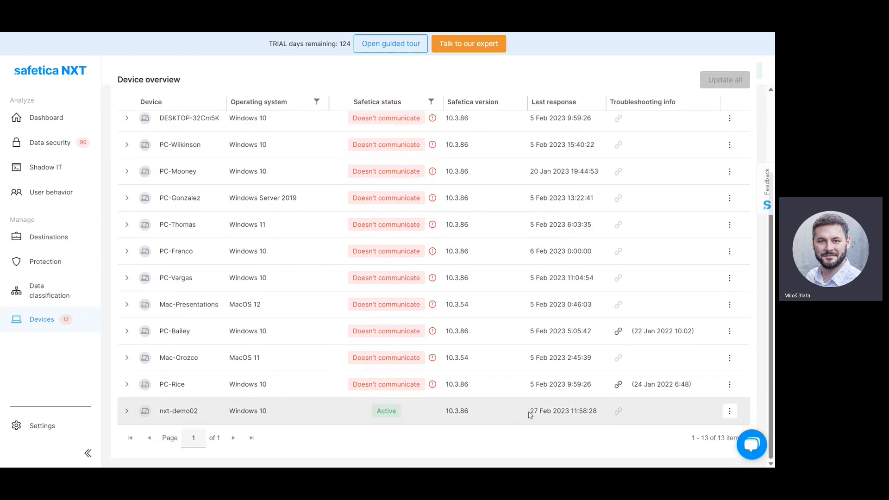
{"action": "scroll", "coordinate": [403, 244], "scroll_direction": "up", "scroll_amount": 3}
{"action": "scroll", "coordinate": [403, 244], "scroll_direction": "down", "scroll_amount": 3}
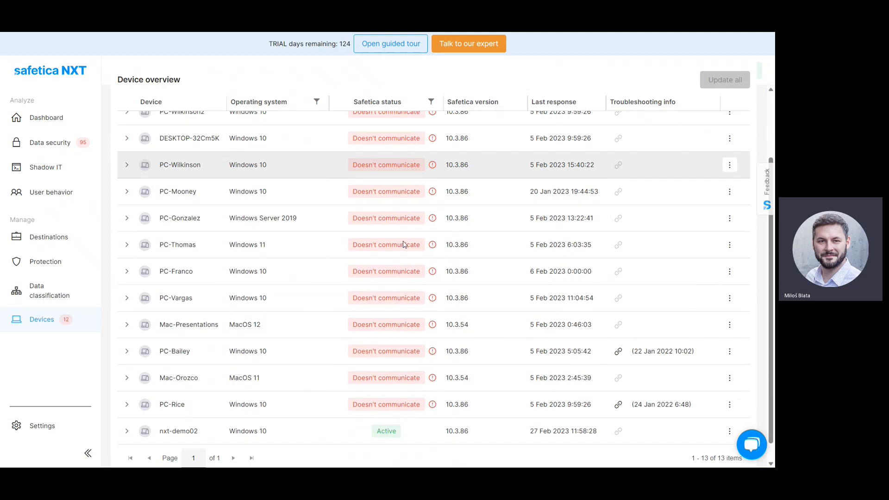
{"action": "scroll", "coordinate": [403, 244], "scroll_direction": "up", "scroll_amount": 3}
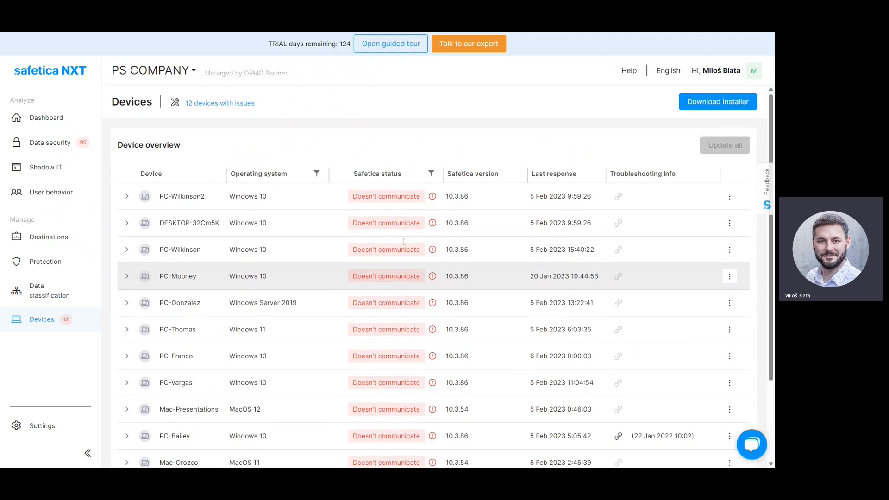
Step: View the Windows and macOS installation instructions, close them, and expand the nxt-demo02 device to examine its details
{"action": "left_click", "coordinate": [725, 102]}
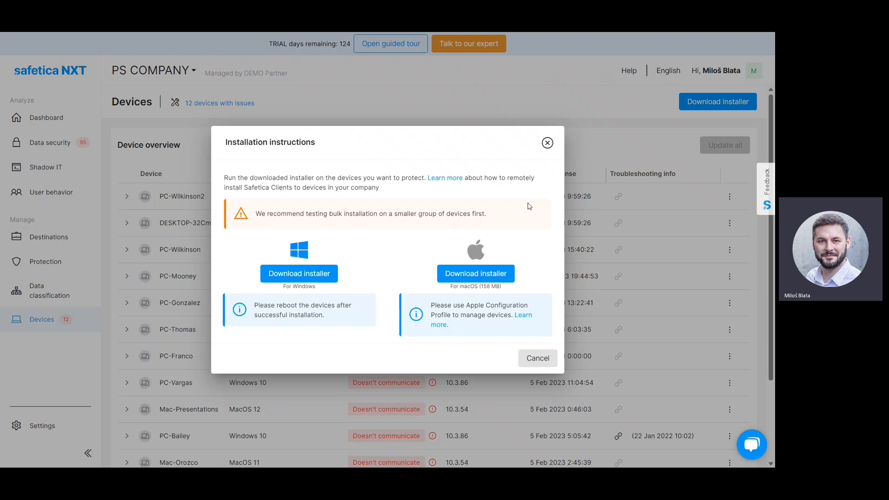
{"action": "left_click", "coordinate": [548, 143]}
{"action": "scroll", "coordinate": [600, 225], "scroll_direction": "down", "scroll_amount": 3}
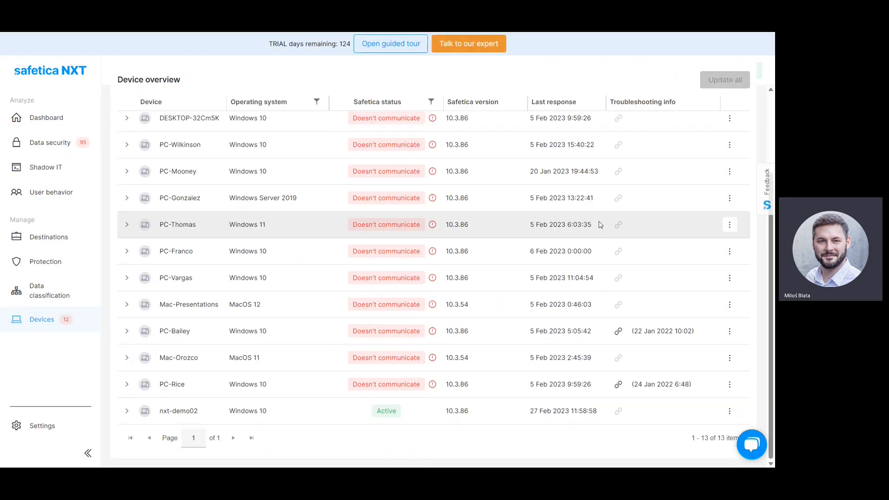
{"action": "left_click", "coordinate": [130, 418]}
{"action": "scroll", "coordinate": [130, 420], "scroll_direction": "down", "scroll_amount": 3}
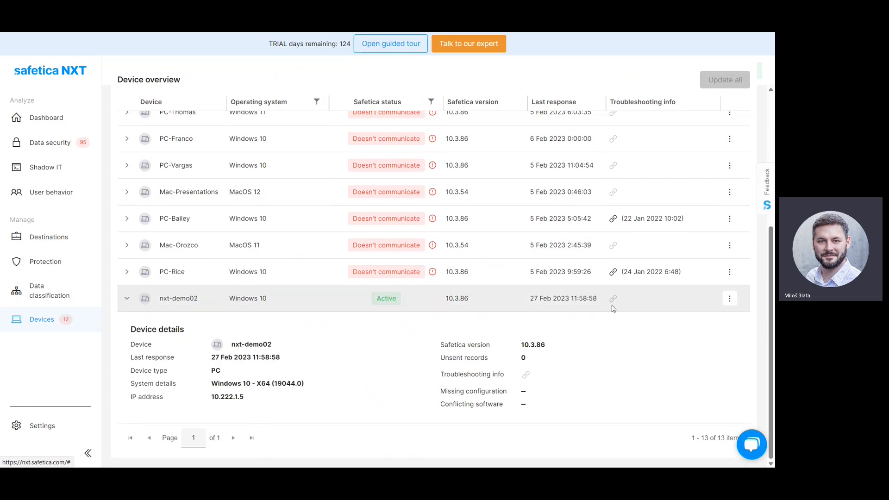
Step: Open device troubleshooting for nxt-demo02, switch on Enhanced logging to read its explanation, and close the dialog without starting the collection
{"action": "left_click", "coordinate": [730, 298]}
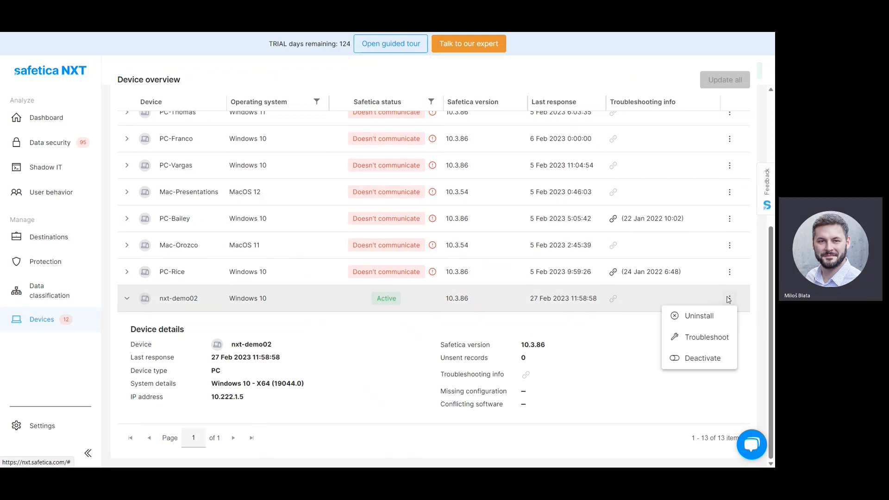
{"action": "left_click", "coordinate": [692, 342]}
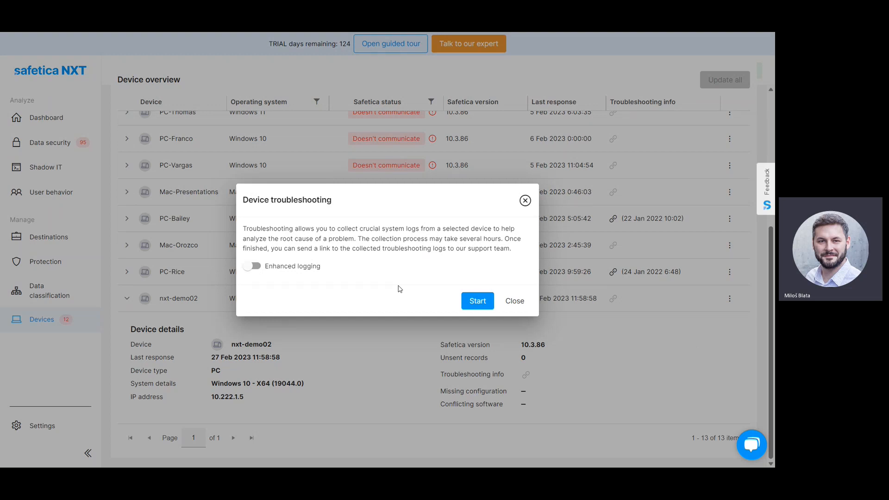
{"action": "left_click", "coordinate": [252, 266]}
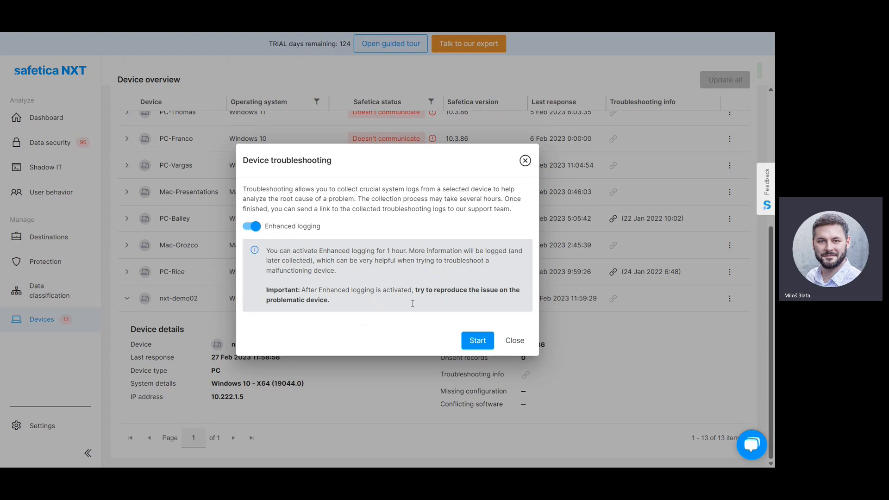
{"action": "left_click", "coordinate": [517, 341]}
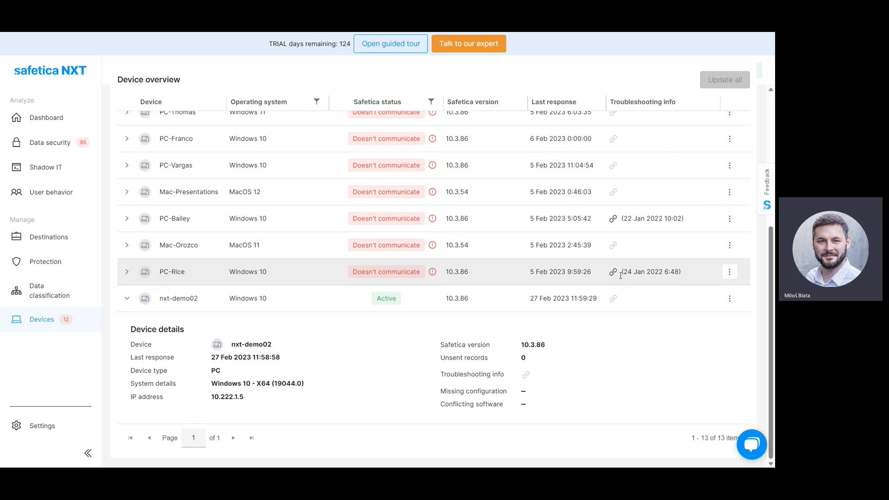
Step: View the collected troubleshooting info and log link for PC-Rice, close it, and return to the dashboard
{"action": "left_click", "coordinate": [615, 273]}
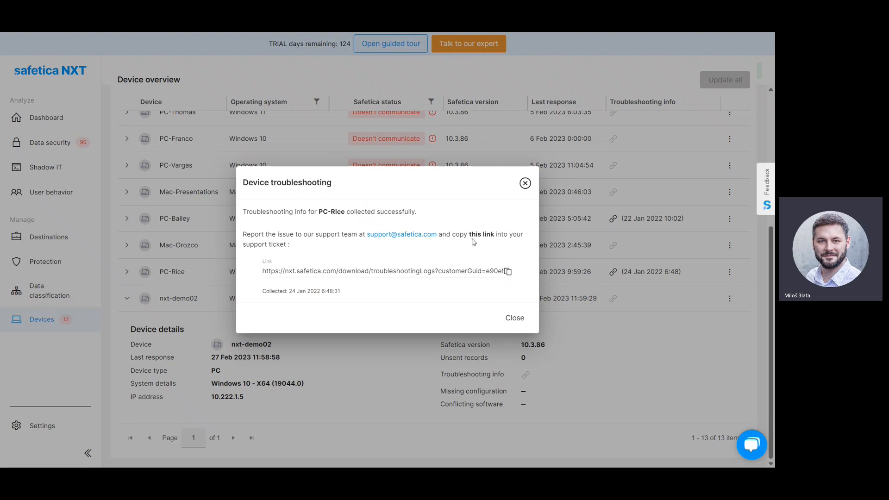
{"action": "left_click", "coordinate": [525, 183]}
{"action": "scroll", "coordinate": [528, 191], "scroll_direction": "up", "scroll_amount": 3}
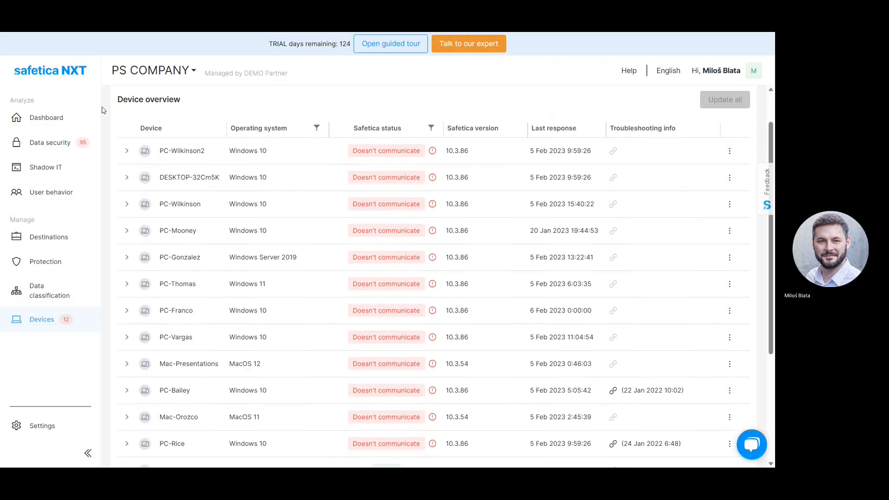
{"action": "left_click", "coordinate": [65, 118]}
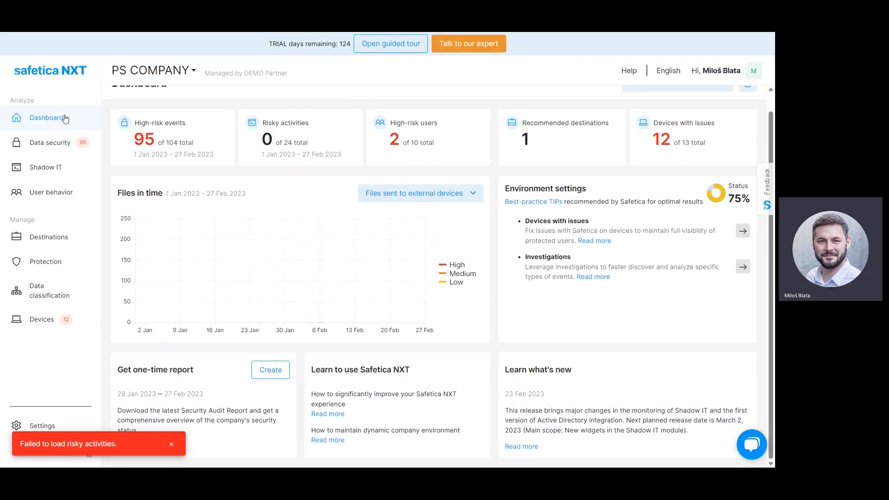
{"action": "double_click", "coordinate": [14, 100]}
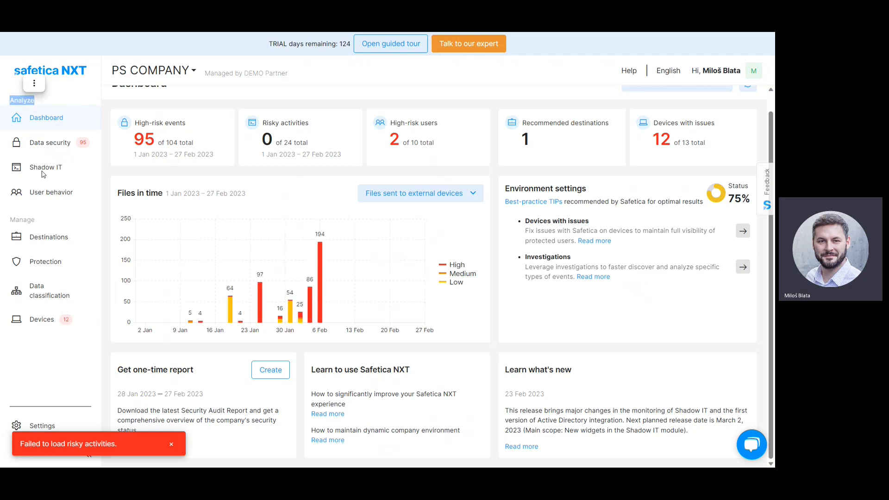
Step: Open Shadow IT and examine the company activities charts of commonly used applications and websites
{"action": "left_click_drag", "start_coordinate": [45, 168], "coordinate": [49, 172]}
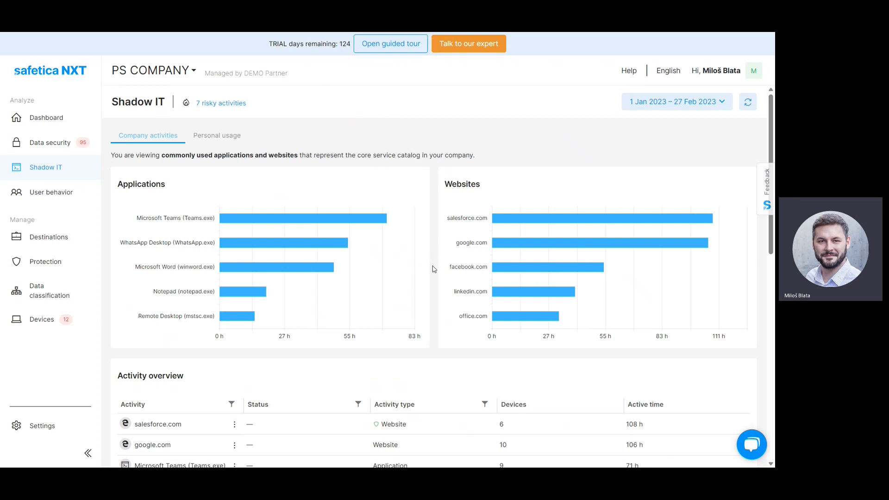
{"action": "scroll", "coordinate": [434, 268], "scroll_direction": "down", "scroll_amount": 1}
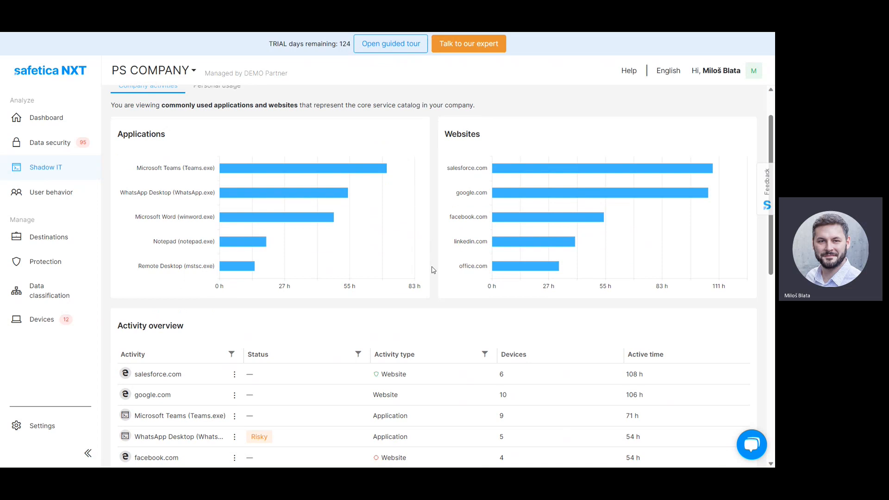
{"action": "scroll", "coordinate": [433, 269], "scroll_direction": "up", "scroll_amount": 1}
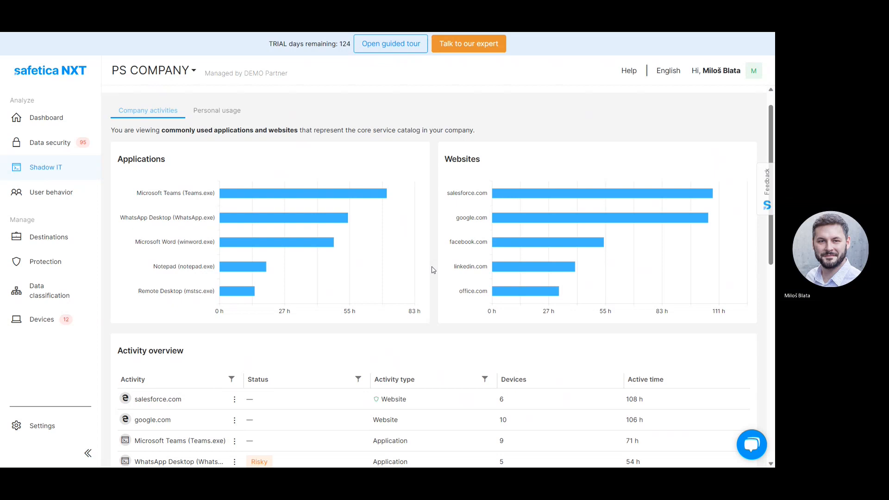
{"action": "scroll", "coordinate": [432, 270], "scroll_direction": "up", "scroll_amount": 1}
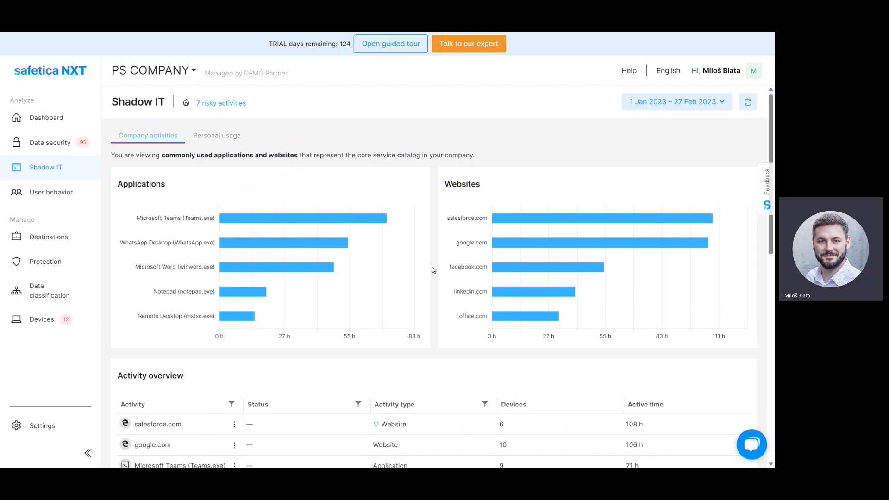
Step: Look through the company activity overview, examining the risky status, activity type, devices and active time of applications and websites
{"action": "scroll", "coordinate": [432, 269], "scroll_direction": "down", "scroll_amount": 10}
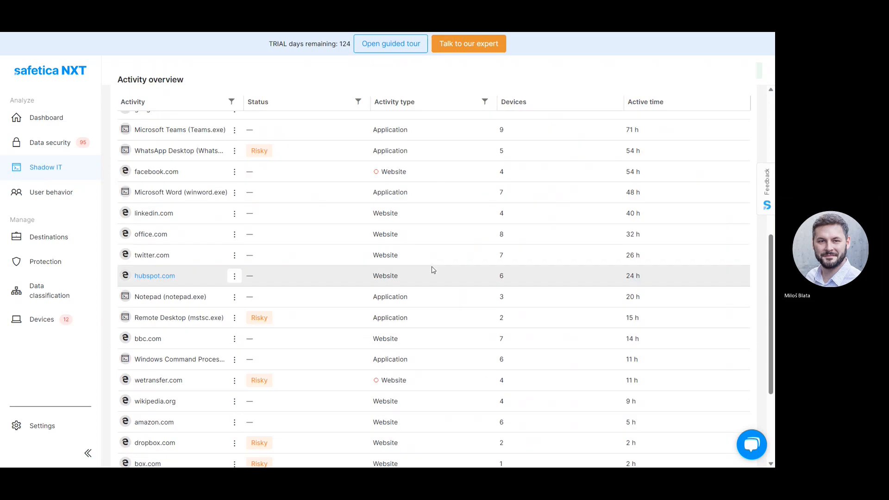
{"action": "scroll", "coordinate": [433, 269], "scroll_direction": "down", "scroll_amount": 3}
{"action": "scroll", "coordinate": [433, 269], "scroll_direction": "up", "scroll_amount": 5}
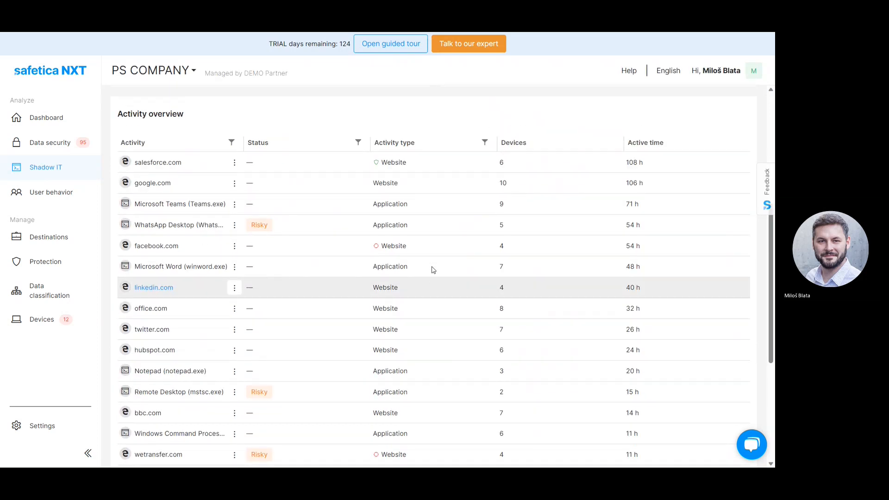
{"action": "scroll", "coordinate": [432, 269], "scroll_direction": "up", "scroll_amount": 5}
{"action": "scroll", "coordinate": [433, 270], "scroll_direction": "down", "scroll_amount": 2}
{"action": "scroll", "coordinate": [432, 269], "scroll_direction": "up", "scroll_amount": 2}
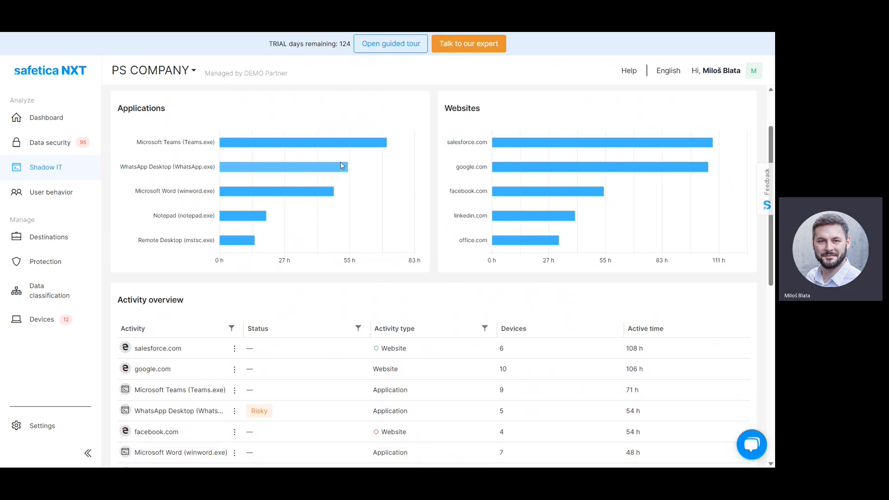
{"action": "scroll", "coordinate": [342, 166], "scroll_direction": "up", "scroll_amount": 2}
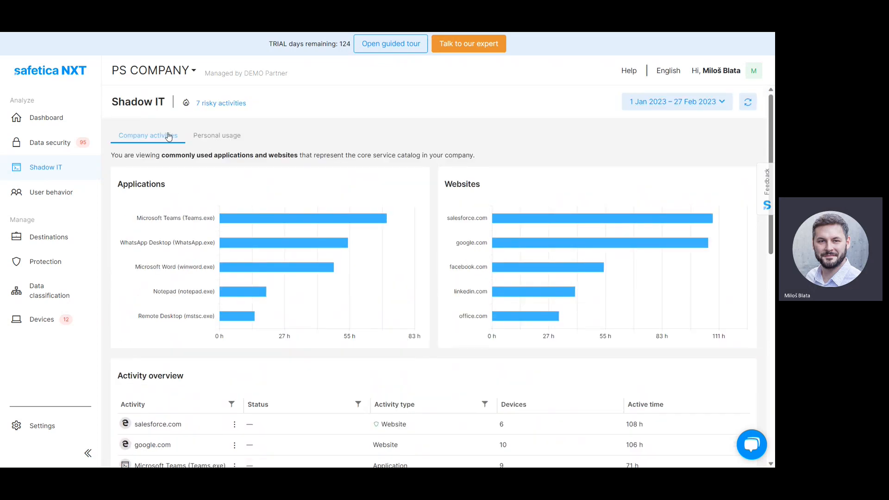
{"action": "scroll", "coordinate": [194, 208], "scroll_direction": "down", "scroll_amount": 4}
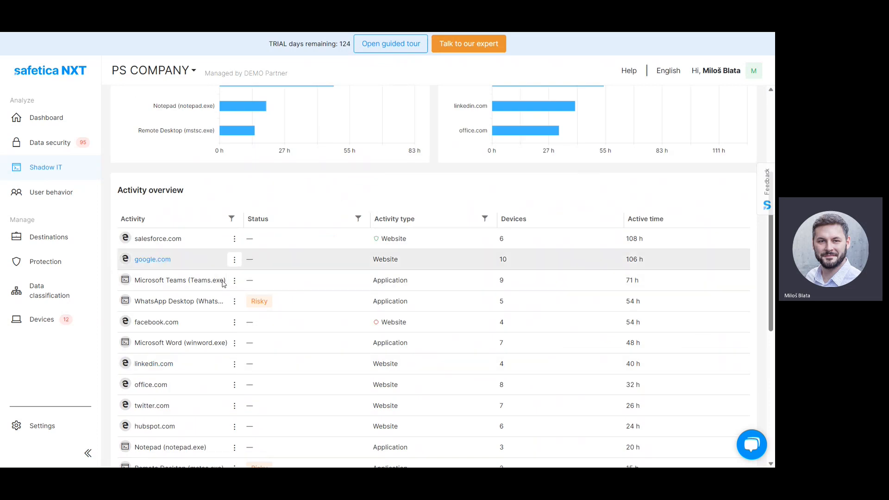
{"action": "mouse_move", "coordinate": [254, 302]}
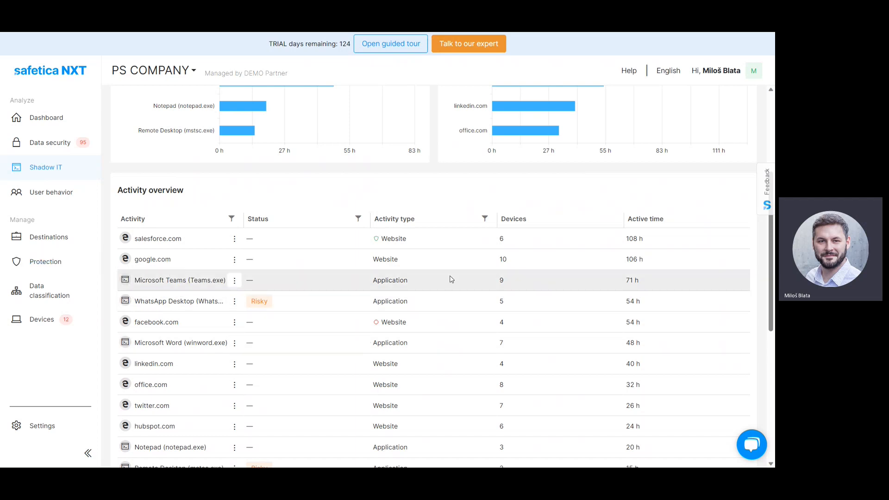
{"action": "scroll", "coordinate": [451, 279], "scroll_direction": "up", "scroll_amount": 4}
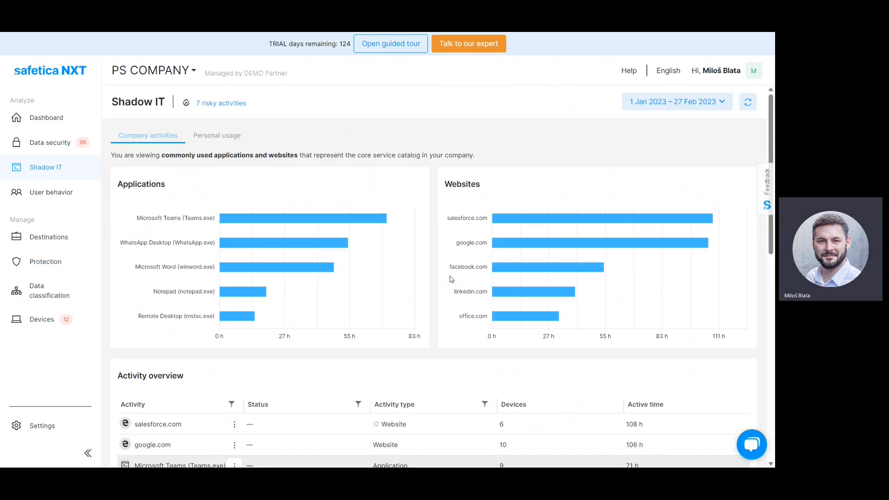
Step: Show the personal usage in Shadow IT and examine its application and website charts and activity overview
{"action": "left_click", "coordinate": [228, 139]}
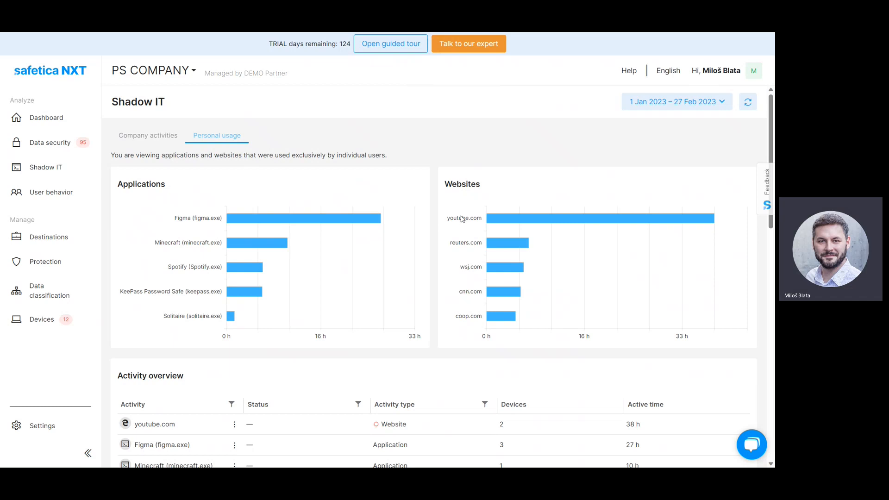
{"action": "scroll", "coordinate": [441, 278], "scroll_direction": "down", "scroll_amount": 4}
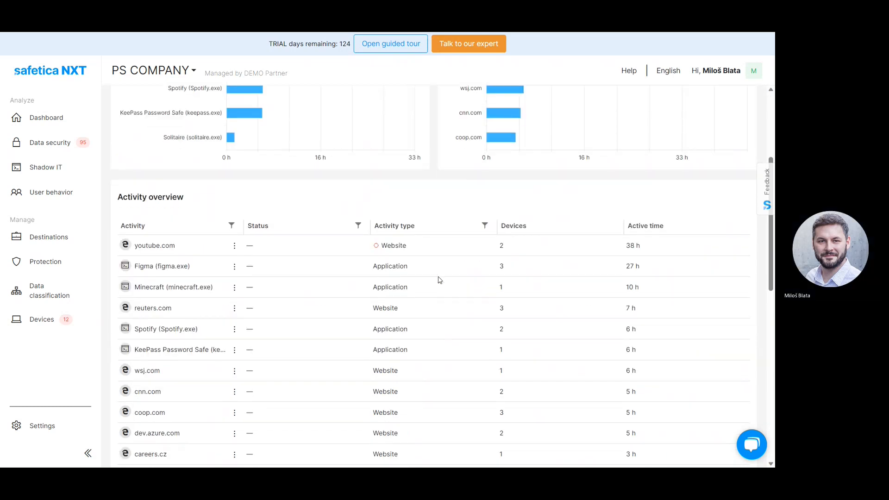
{"action": "scroll", "coordinate": [441, 278], "scroll_direction": "up", "scroll_amount": 4}
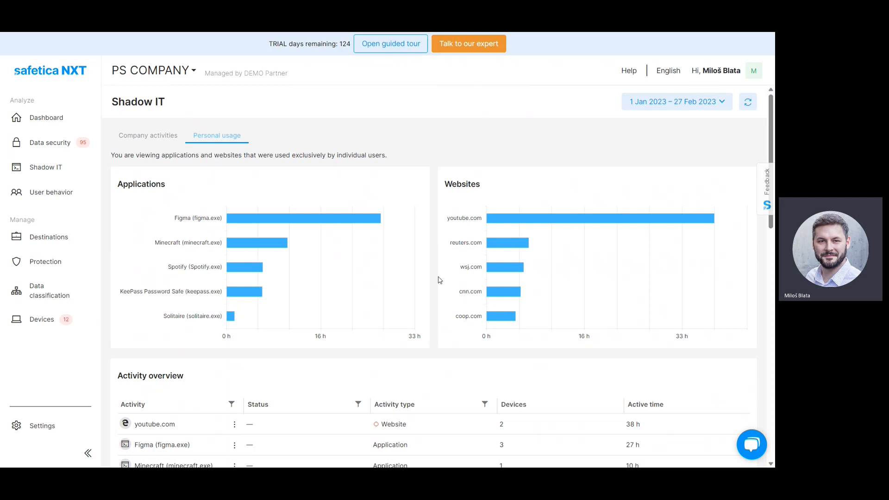
{"action": "scroll", "coordinate": [439, 281], "scroll_direction": "down", "scroll_amount": 3}
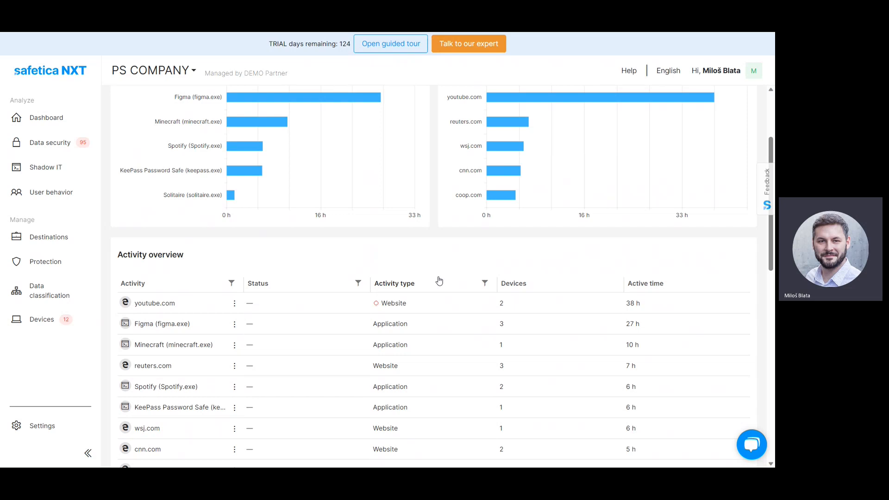
Step: Examine the personal usage charts against the activity overview of applications and websites, and dismiss the offer to book an expert meeting
{"action": "scroll", "coordinate": [440, 281], "scroll_direction": "down", "scroll_amount": 3}
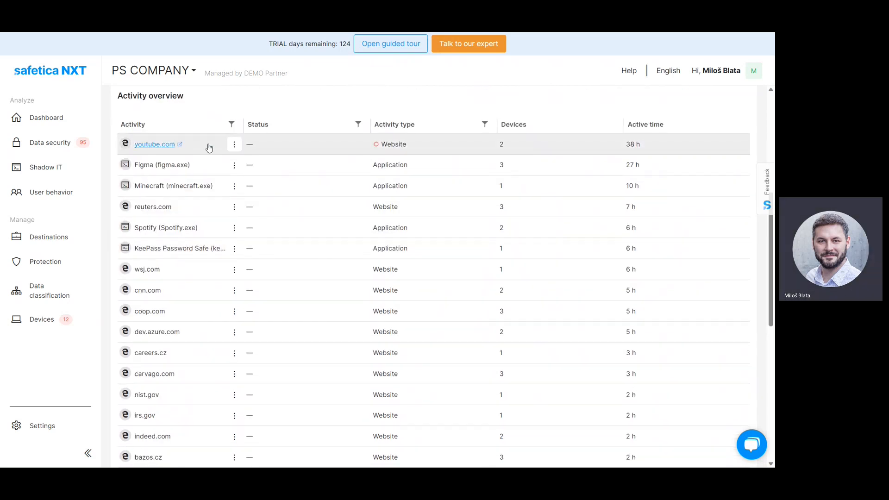
{"action": "scroll", "coordinate": [272, 233], "scroll_direction": "up", "scroll_amount": 5}
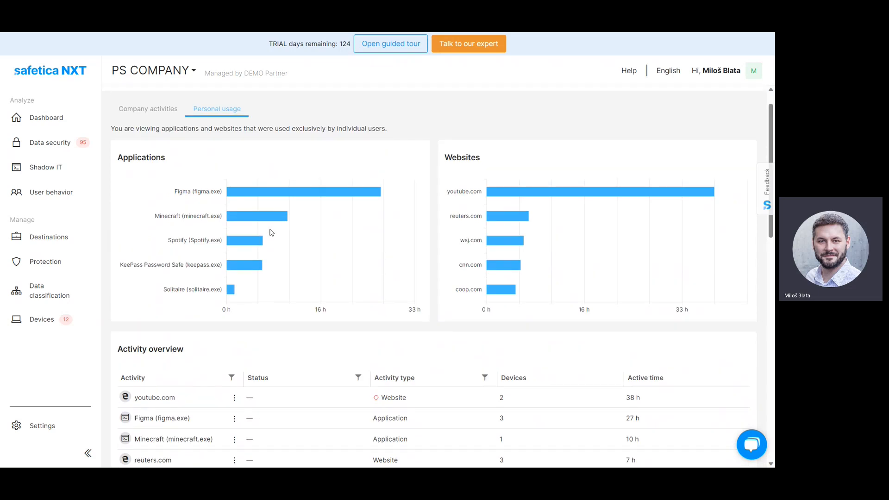
{"action": "scroll", "coordinate": [272, 232], "scroll_direction": "up", "scroll_amount": 1}
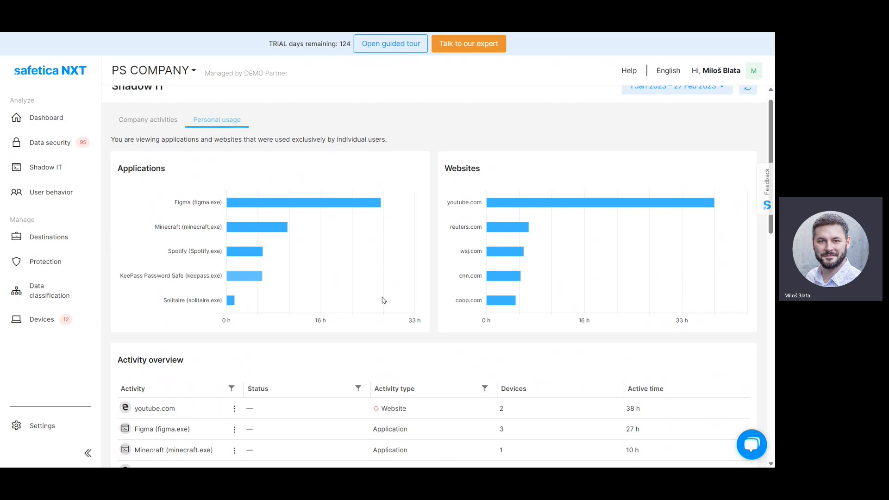
{"action": "scroll", "coordinate": [244, 335], "scroll_direction": "down", "scroll_amount": 2}
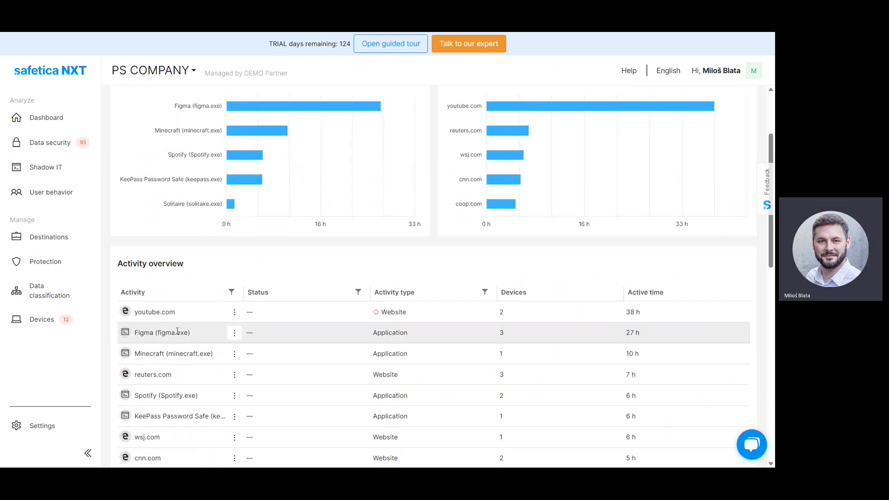
{"action": "scroll", "coordinate": [230, 293], "scroll_direction": "up", "scroll_amount": 2}
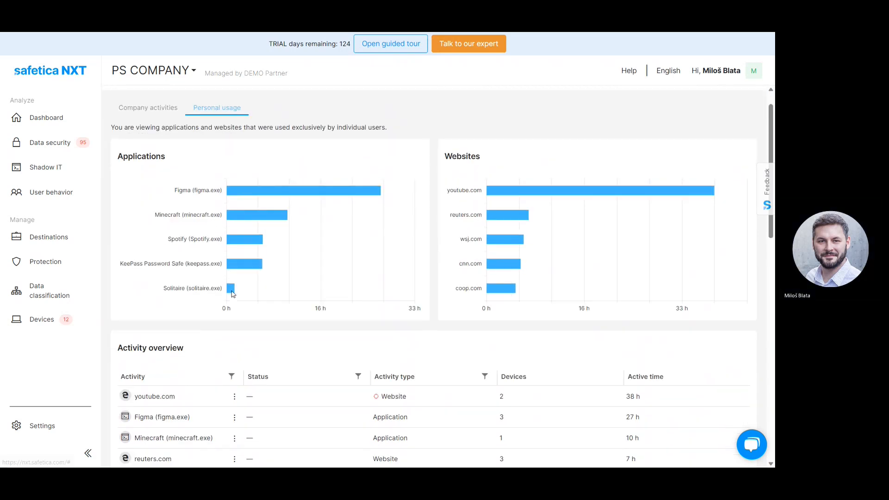
{"action": "scroll", "coordinate": [232, 294], "scroll_direction": "down", "scroll_amount": 4}
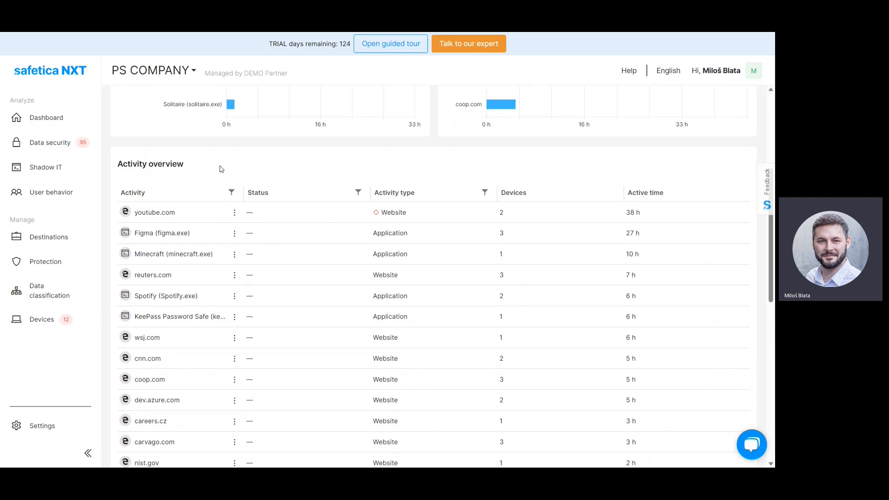
{"action": "scroll", "coordinate": [222, 169], "scroll_direction": "up", "scroll_amount": 2}
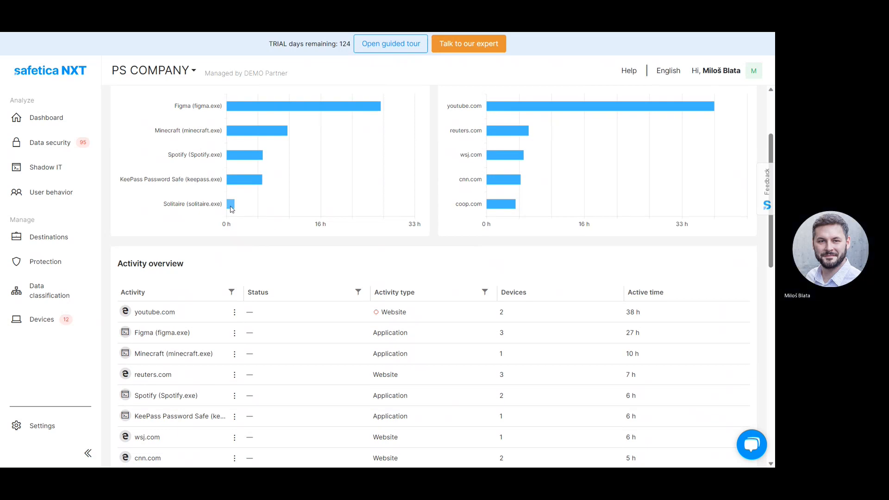
{"action": "scroll", "coordinate": [231, 207], "scroll_direction": "up", "scroll_amount": 2}
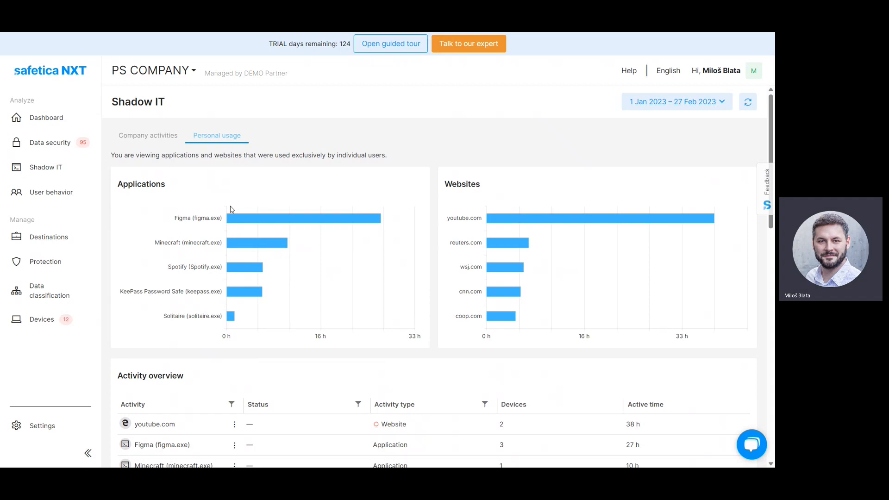
{"action": "scroll", "coordinate": [230, 207], "scroll_direction": "down", "scroll_amount": 2}
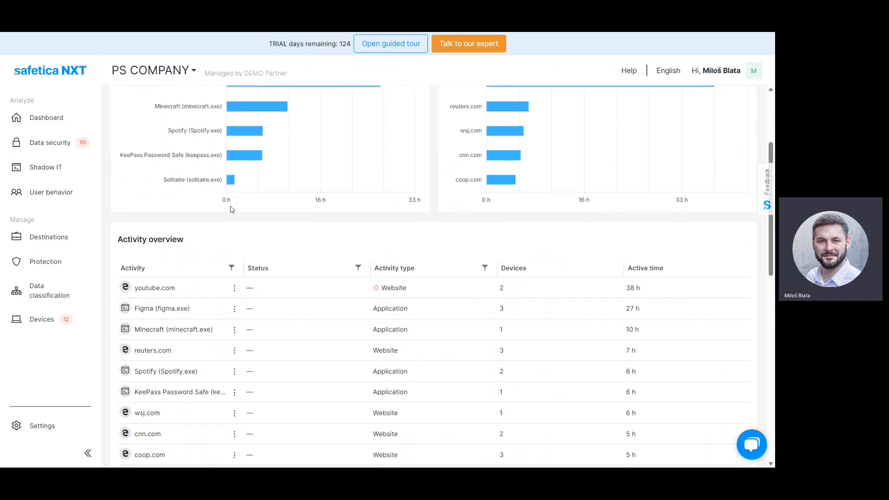
{"action": "scroll", "coordinate": [231, 207], "scroll_direction": "up", "scroll_amount": 2}
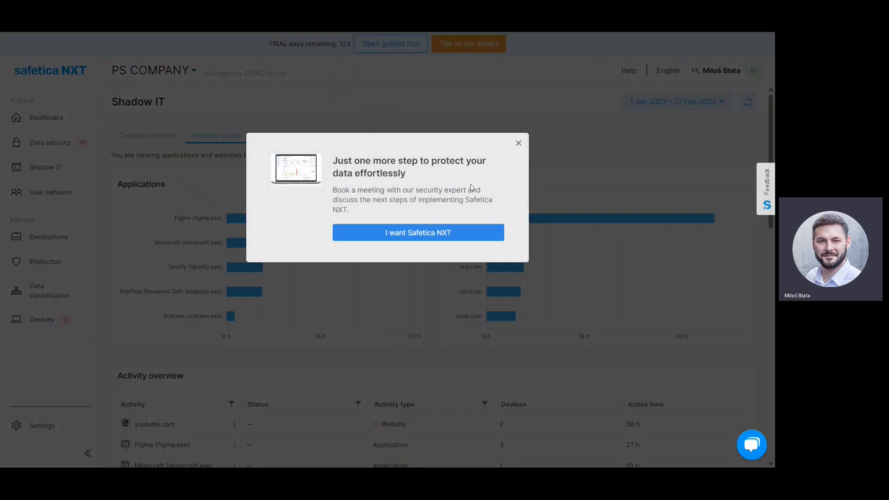
{"action": "left_click", "coordinate": [519, 143]}
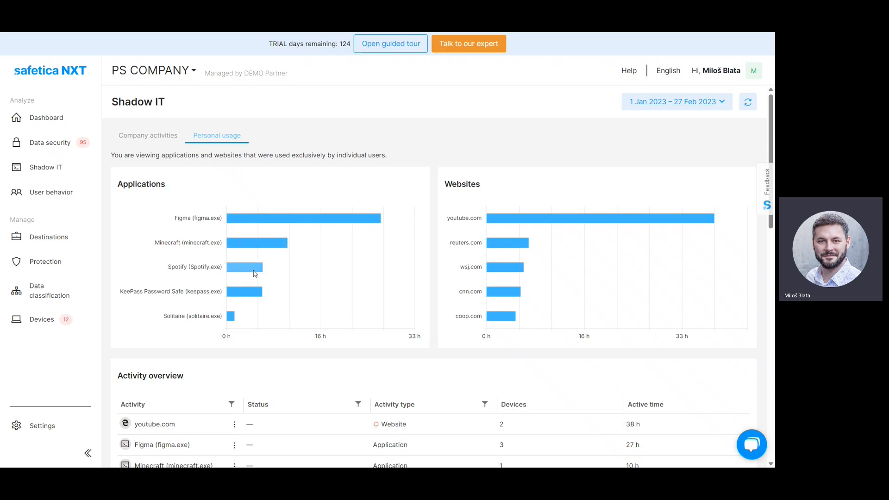
Step: View the available risk action for youtube.com in the personal usage activity overview and close it without applying it
{"action": "scroll", "coordinate": [254, 273], "scroll_direction": "down", "scroll_amount": 2}
{"action": "scroll", "coordinate": [255, 274], "scroll_direction": "up", "scroll_amount": 2}
{"action": "scroll", "coordinate": [254, 274], "scroll_direction": "down", "scroll_amount": 3}
{"action": "left_click", "coordinate": [234, 298]}
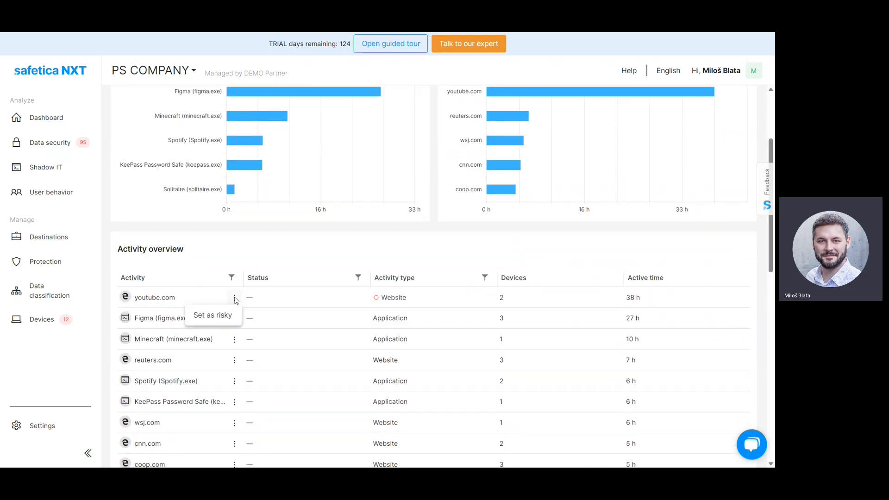
{"action": "left_click", "coordinate": [299, 245]}
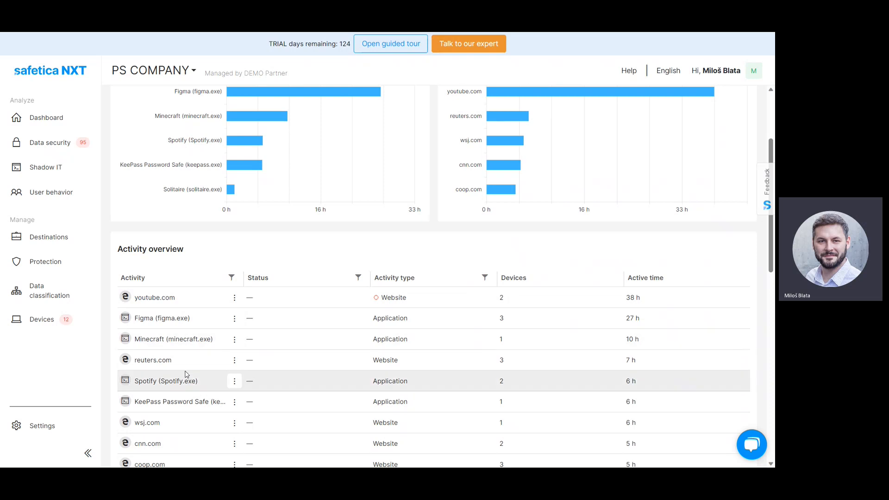
Step: Switch Shadow IT to company activities and view the risk action for salesforce.com without applying it
{"action": "scroll", "coordinate": [185, 374], "scroll_direction": "up", "scroll_amount": 3}
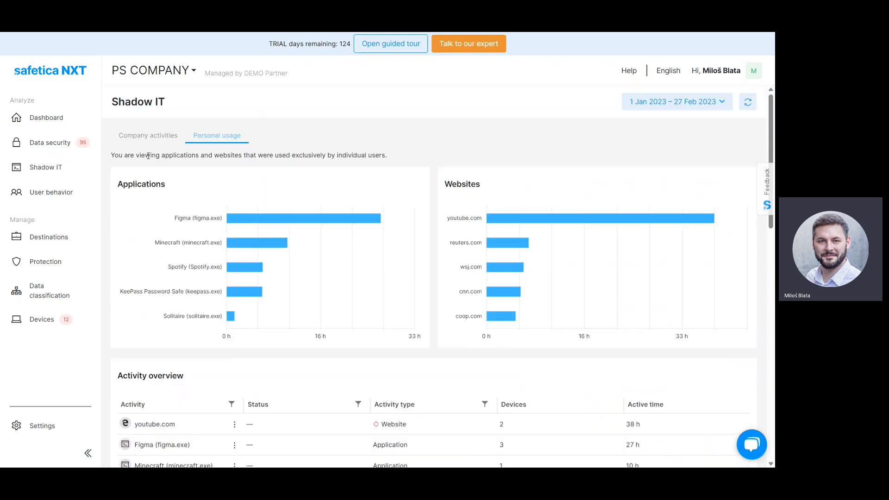
{"action": "left_click", "coordinate": [158, 141]}
{"action": "scroll", "coordinate": [333, 280], "scroll_direction": "down", "scroll_amount": 2}
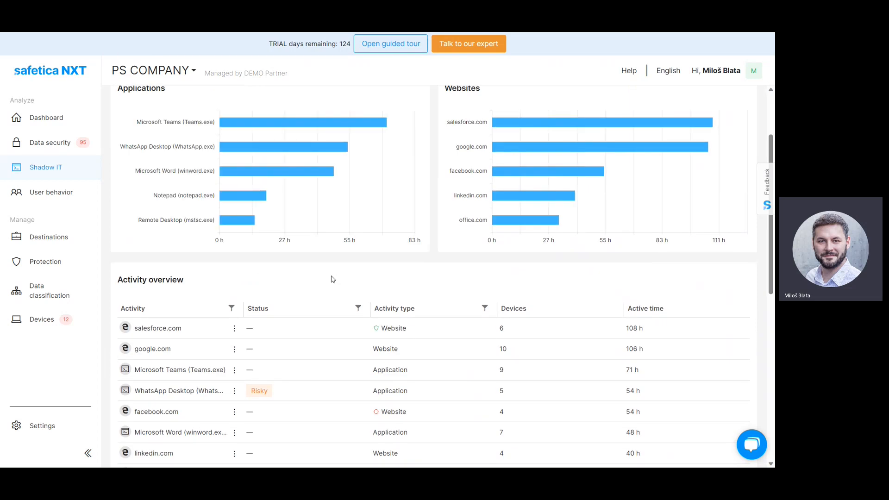
{"action": "scroll", "coordinate": [333, 279], "scroll_direction": "up", "scroll_amount": 2}
{"action": "scroll", "coordinate": [334, 280], "scroll_direction": "down", "scroll_amount": 3}
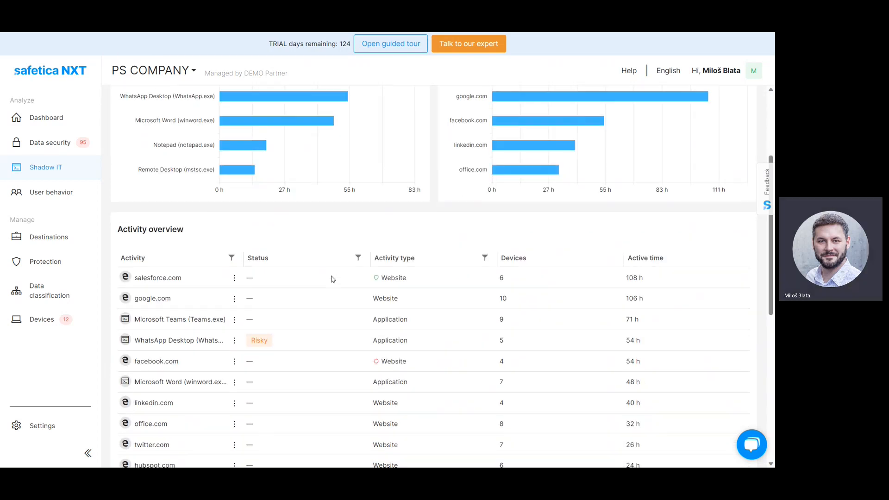
{"action": "left_click", "coordinate": [232, 281]}
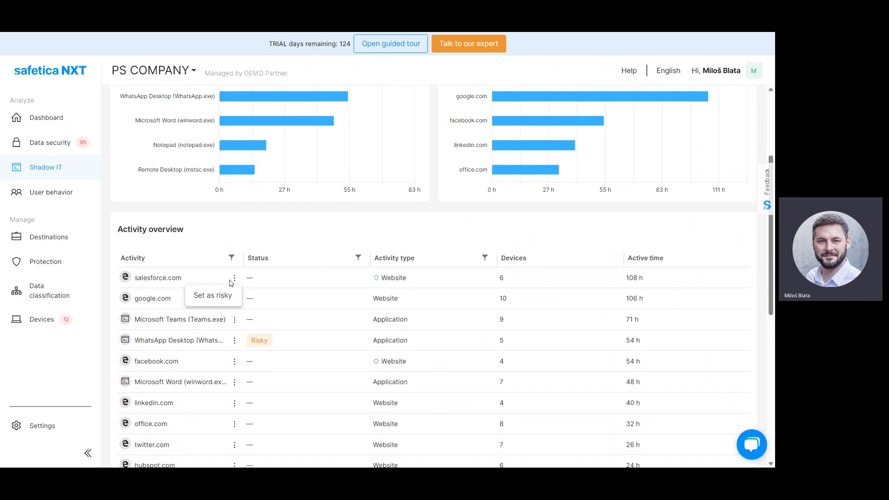
{"action": "left_click", "coordinate": [262, 233]}
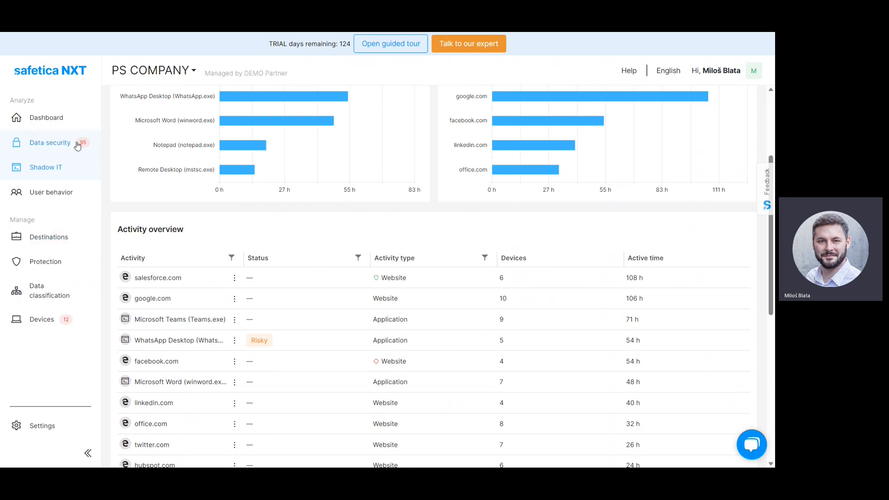
Step: Remove the High user risk filter in User behavior and the High (unconfirmed) risk level filter in Data security
{"action": "left_click", "coordinate": [39, 194]}
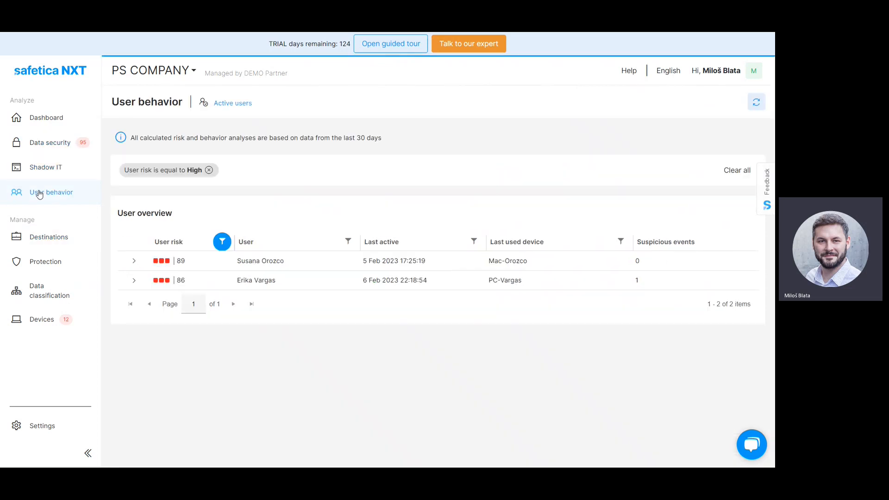
{"action": "left_click", "coordinate": [209, 170]}
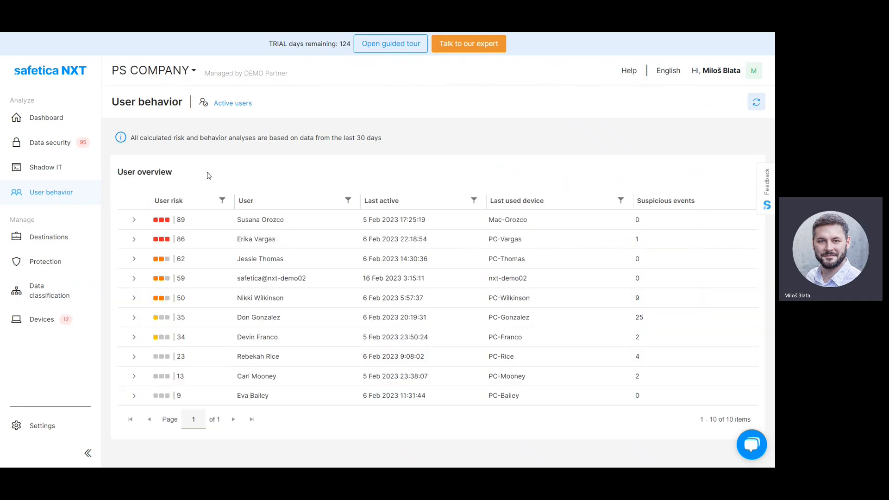
{"action": "left_click", "coordinate": [40, 144]}
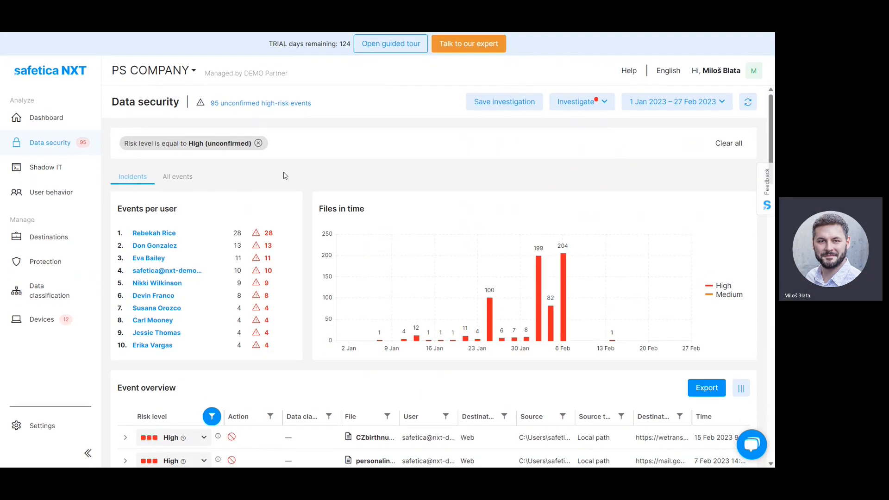
{"action": "left_click", "coordinate": [258, 144]}
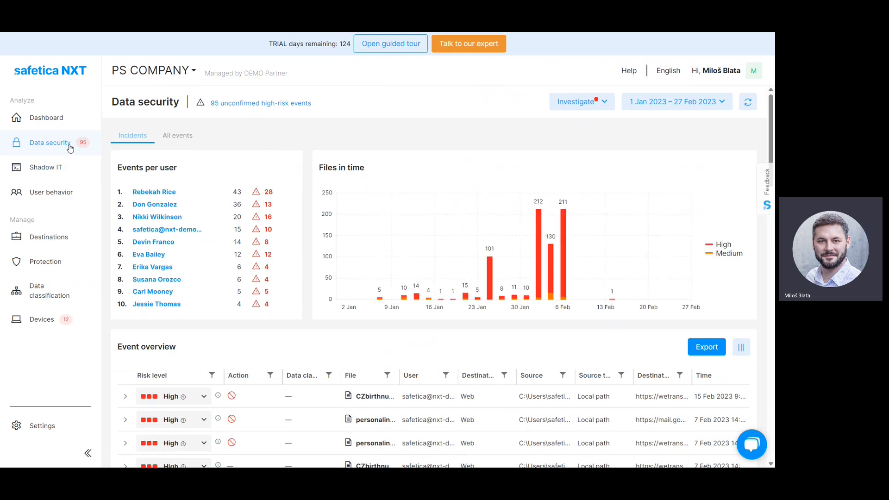
Step: Examine the unfiltered Data security incidents, including events per user, files in time and the event overview
{"action": "scroll", "coordinate": [318, 262], "scroll_direction": "down", "scroll_amount": 3}
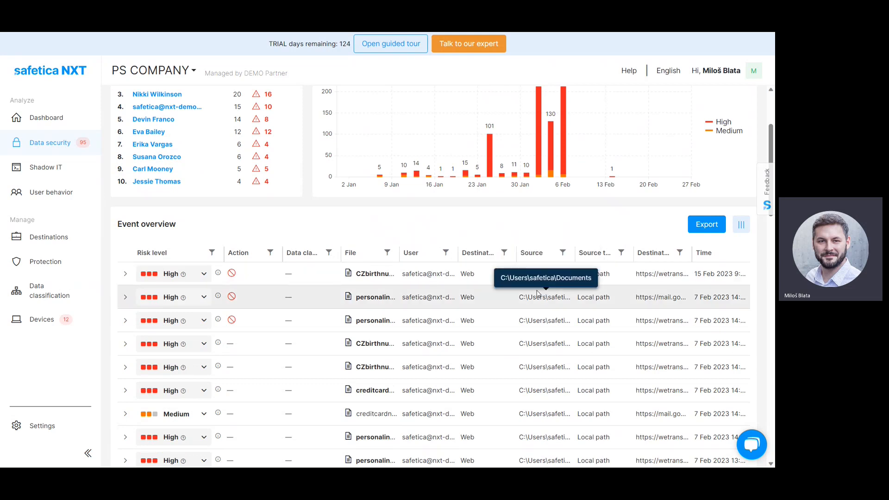
{"action": "scroll", "coordinate": [538, 294], "scroll_direction": "up", "scroll_amount": 3}
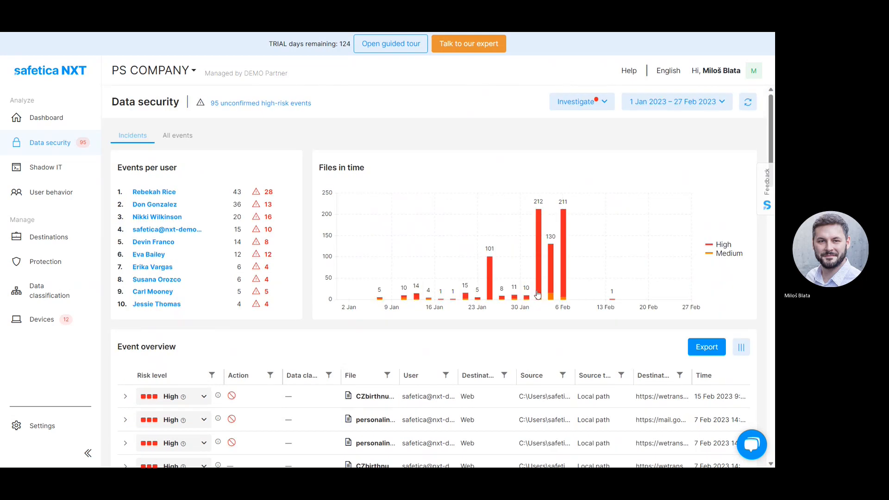
{"action": "scroll", "coordinate": [537, 294], "scroll_direction": "down", "scroll_amount": 2}
{"action": "scroll", "coordinate": [134, 154], "scroll_direction": "up", "scroll_amount": 2}
Step: Check the user overview in User behavior and examine the company activities charts and activity overview in Shadow IT
{"action": "left_click", "coordinate": [59, 194]}
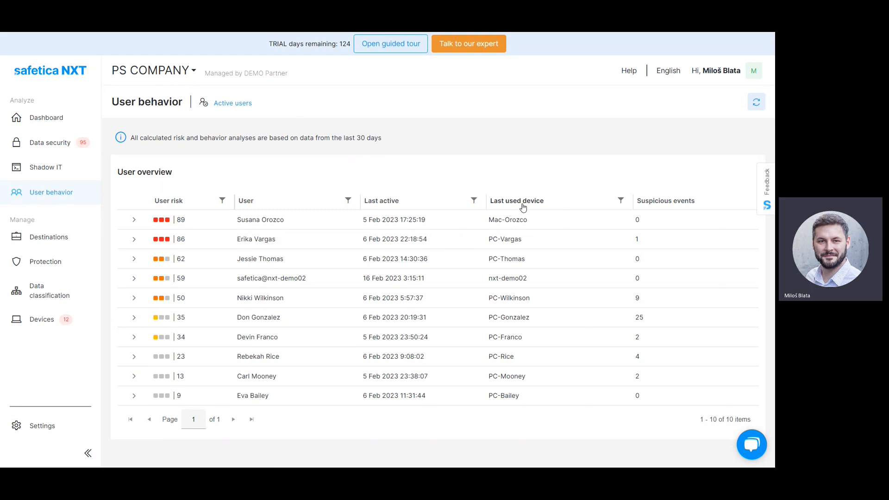
{"action": "left_click", "coordinate": [49, 171]}
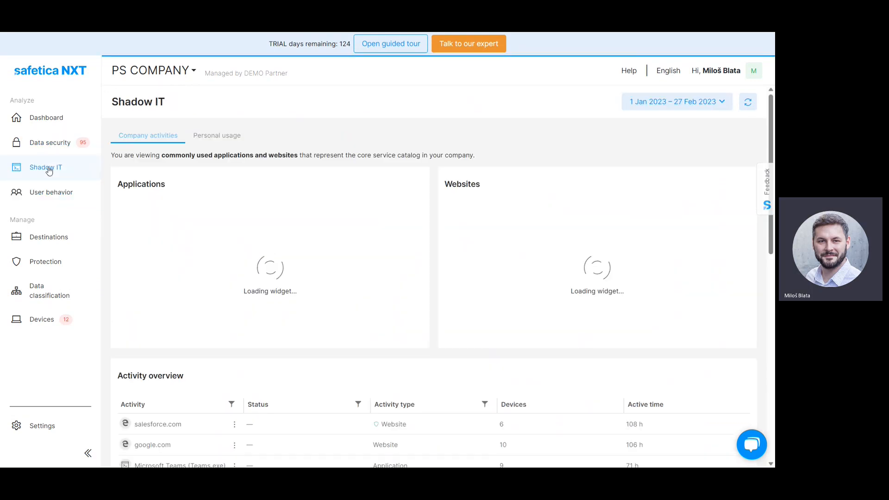
{"action": "scroll", "coordinate": [196, 253], "scroll_direction": "down", "scroll_amount": 3}
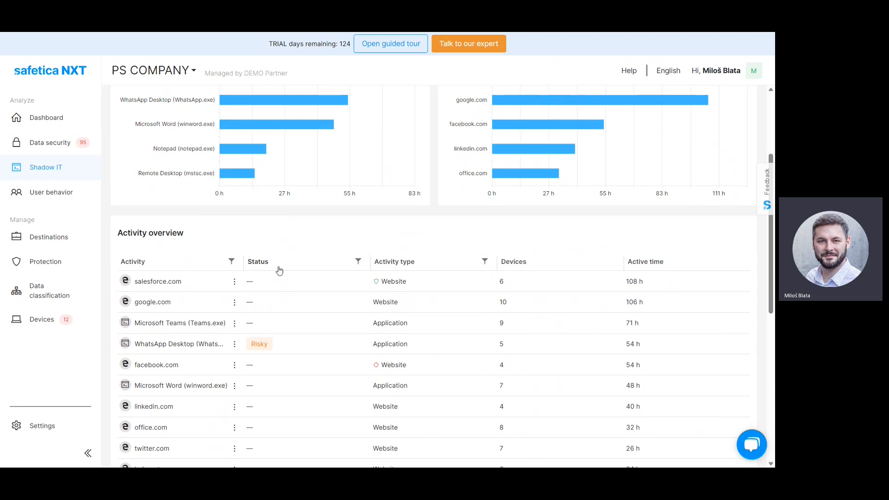
{"action": "scroll", "coordinate": [234, 211], "scroll_direction": "up", "scroll_amount": 3}
{"action": "scroll", "coordinate": [244, 214], "scroll_direction": "down", "scroll_amount": 5}
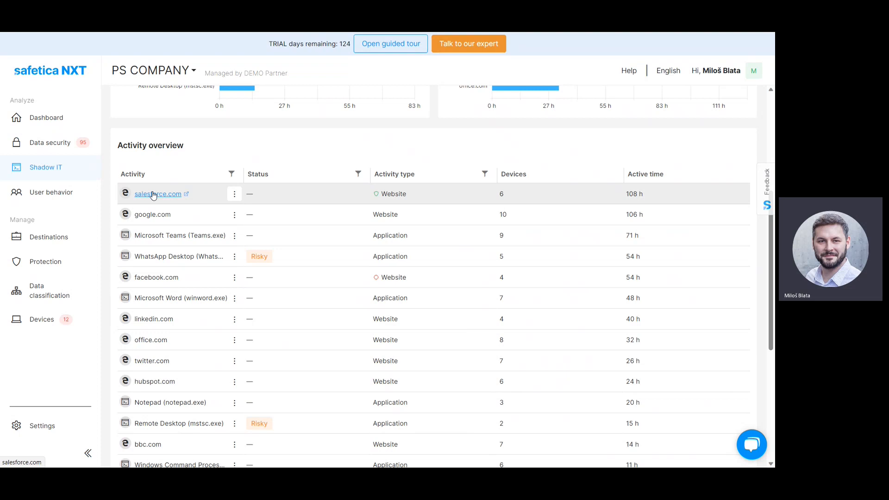
{"action": "scroll", "coordinate": [154, 195], "scroll_direction": "up", "scroll_amount": 1}
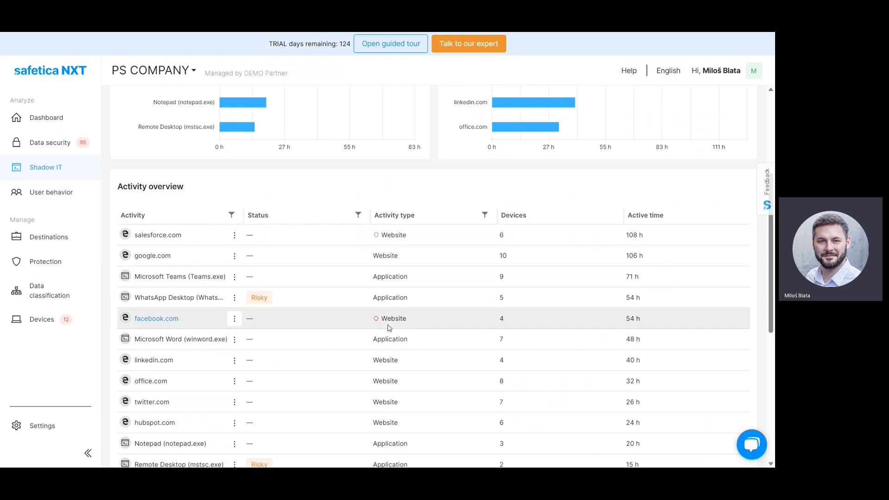
{"action": "scroll", "coordinate": [388, 327], "scroll_direction": "up", "scroll_amount": 4}
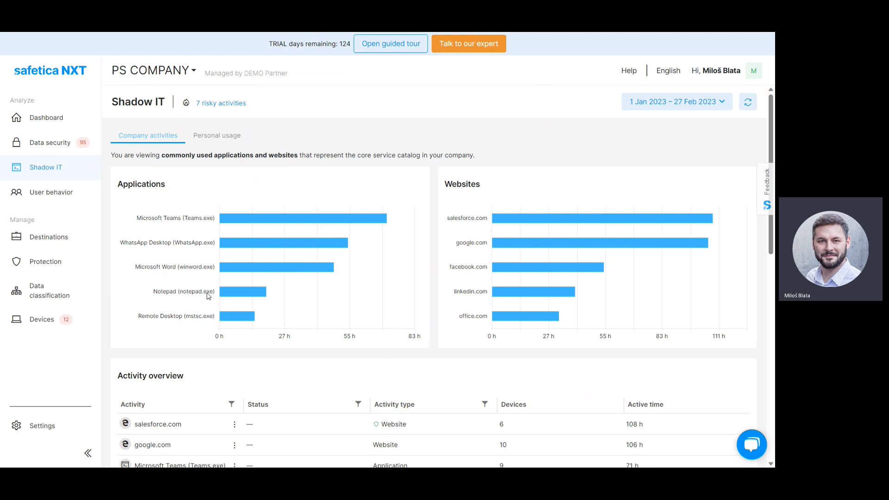
Step: Compare the Data security incidents and event overview with the Shadow IT company activities, ending on the Data security events
{"action": "left_click", "coordinate": [39, 145]}
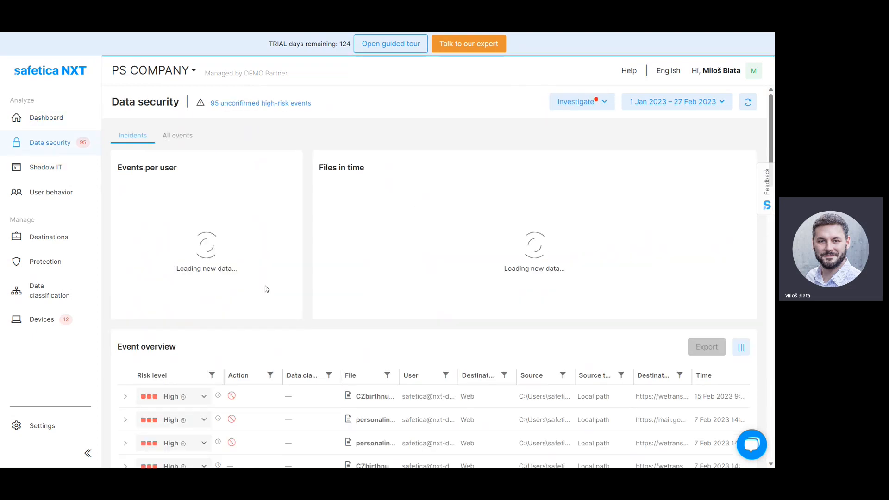
{"action": "scroll", "coordinate": [266, 289], "scroll_direction": "down", "scroll_amount": 4}
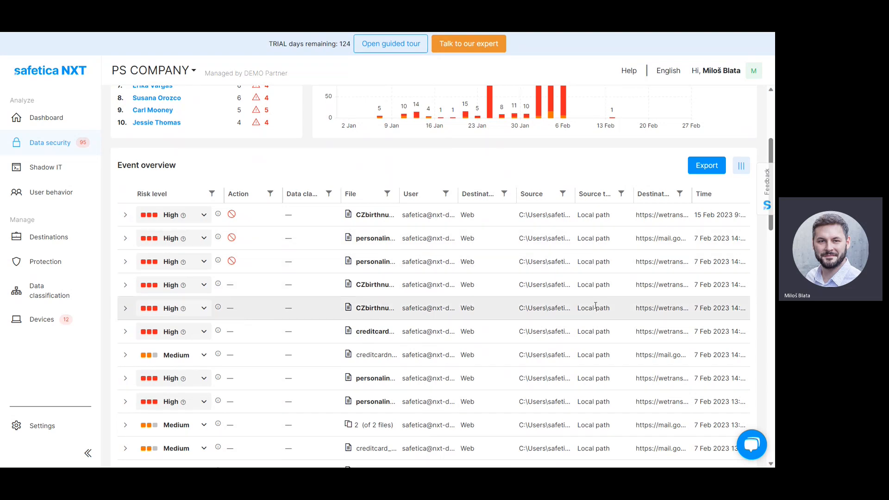
{"action": "scroll", "coordinate": [417, 278], "scroll_direction": "up", "scroll_amount": 5}
{"action": "left_click", "coordinate": [51, 173]}
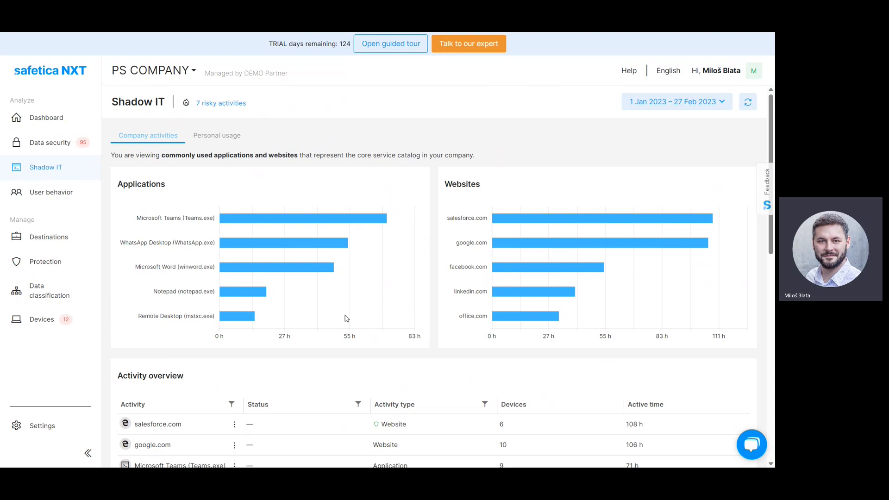
{"action": "left_click", "coordinate": [52, 147]}
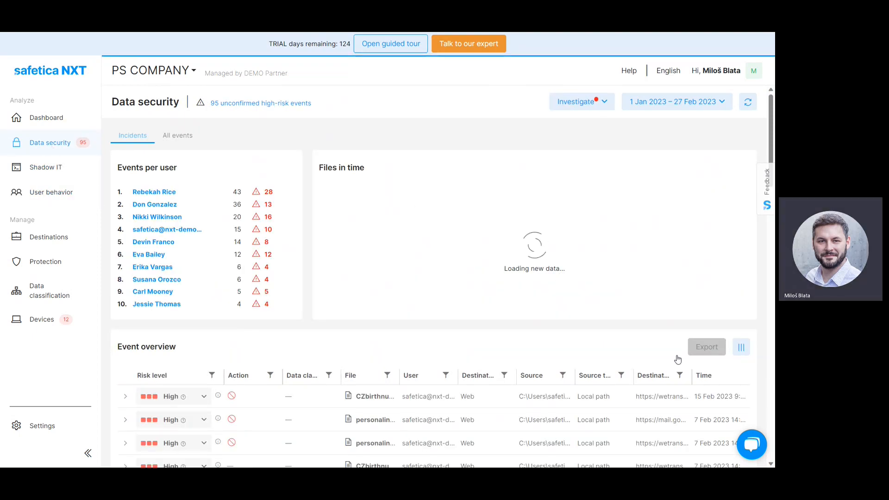
{"action": "scroll", "coordinate": [677, 360], "scroll_direction": "down", "scroll_amount": 2}
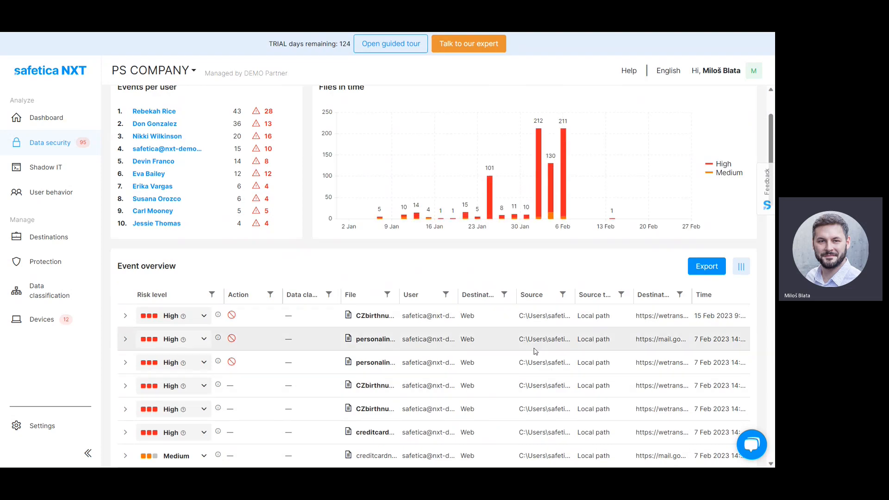
Step: Show all Data security events for files sent to external devices, filtered to the user with the most events
{"action": "scroll", "coordinate": [535, 351], "scroll_direction": "up", "scroll_amount": 2}
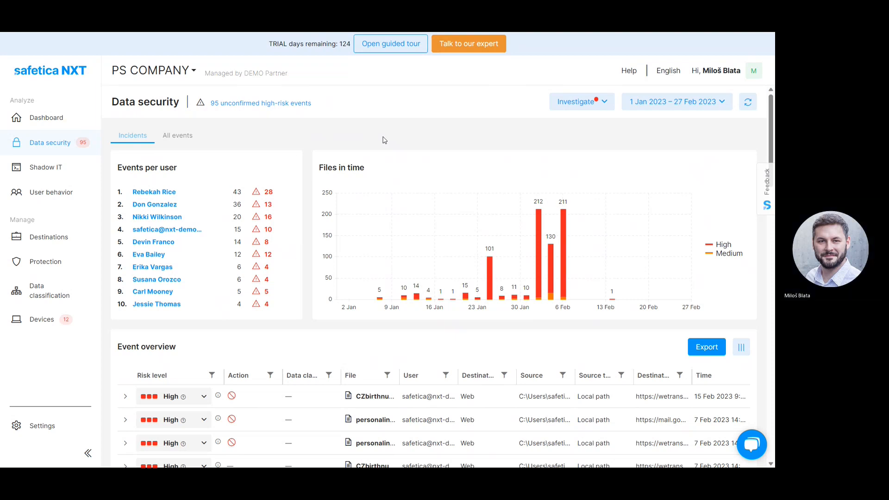
{"action": "left_click", "coordinate": [188, 137]}
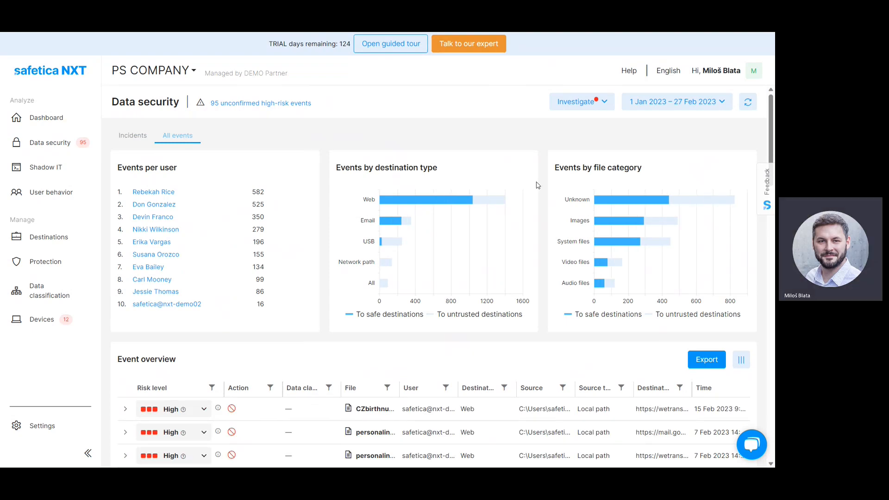
{"action": "left_click", "coordinate": [563, 103]}
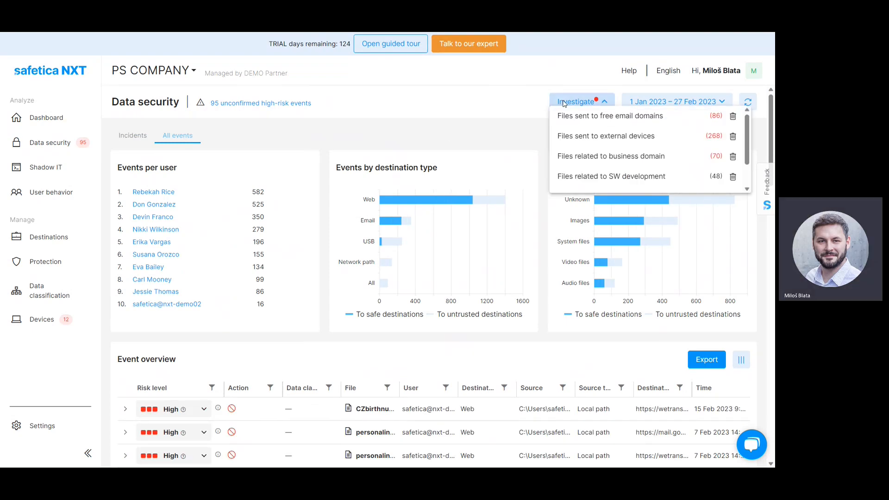
{"action": "left_click", "coordinate": [569, 138]}
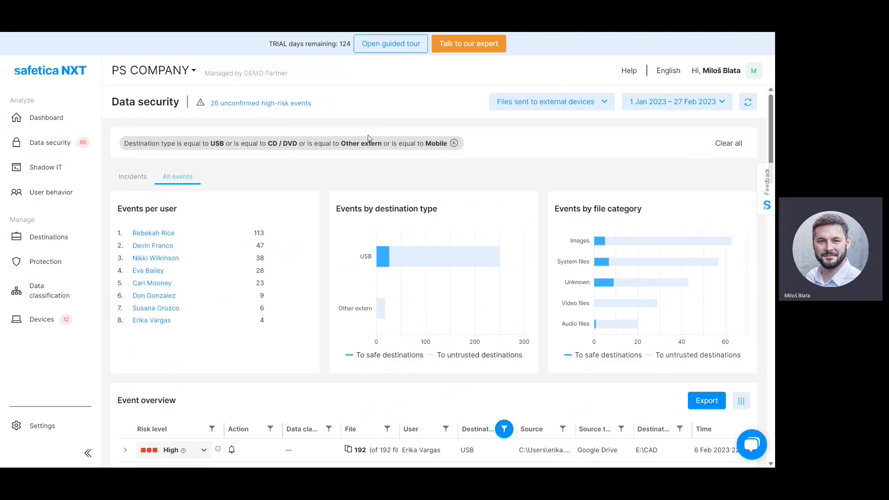
{"action": "left_click", "coordinate": [165, 238]}
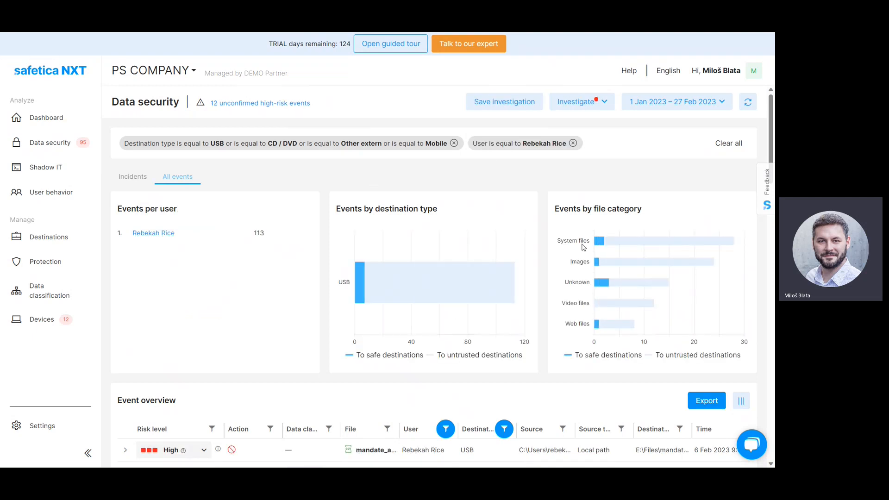
Step: Export the filtered event overview and open the exported Event overview workbook in Excel
{"action": "scroll", "coordinate": [583, 247], "scroll_direction": "down", "scroll_amount": 4}
{"action": "scroll", "coordinate": [583, 247], "scroll_direction": "up", "scroll_amount": 4}
{"action": "scroll", "coordinate": [583, 247], "scroll_direction": "down", "scroll_amount": 3}
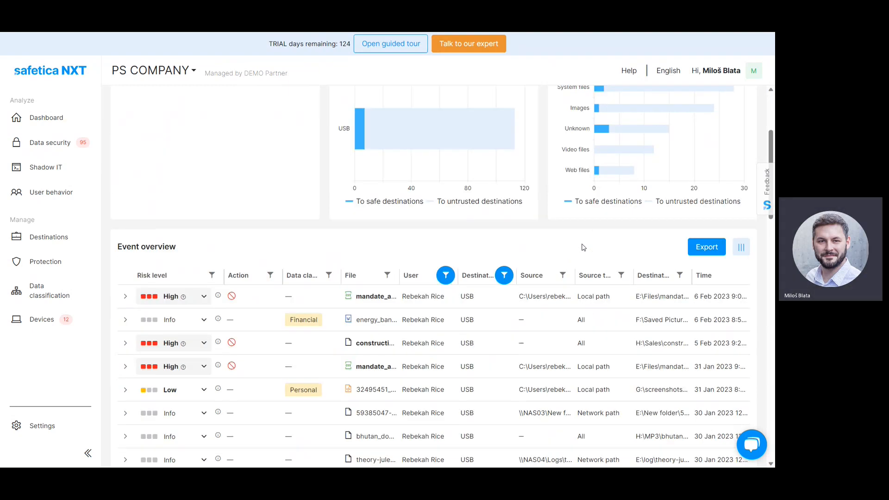
{"action": "left_click", "coordinate": [707, 249]}
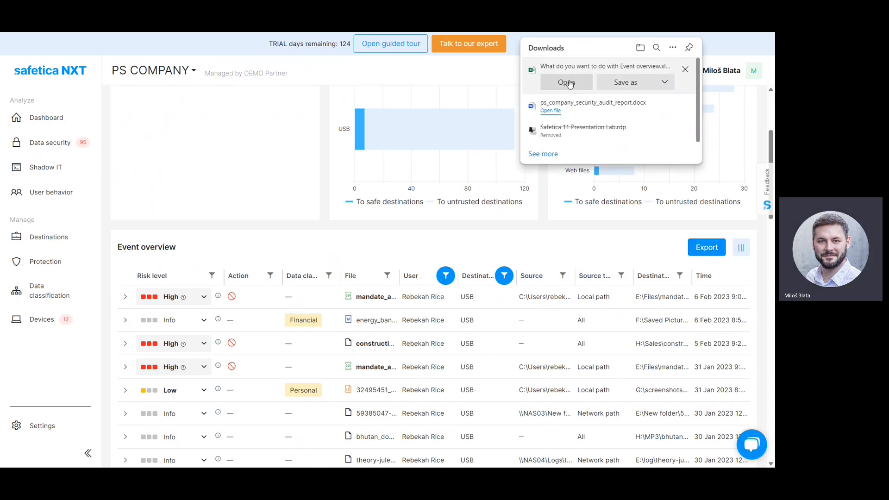
{"action": "left_click", "coordinate": [566, 82]}
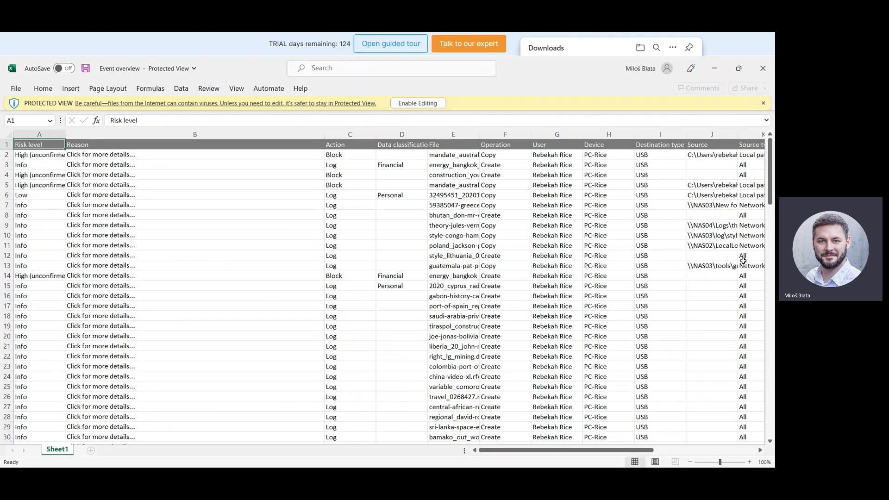
Step: Examine the columns of the exported event workbook, then close it and return to the Data security page in Safetica NXT
{"action": "scroll", "coordinate": [483, 345], "scroll_direction": "right", "scroll_amount": 6}
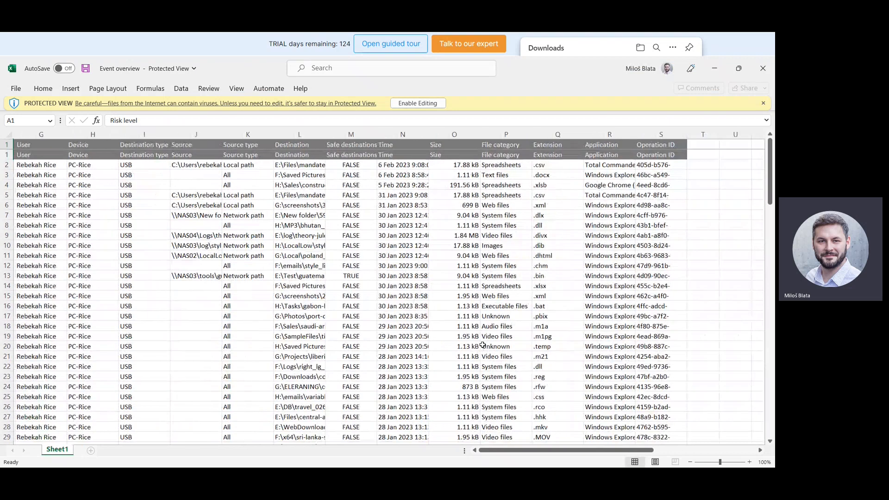
{"action": "scroll", "coordinate": [482, 345], "scroll_direction": "left", "scroll_amount": 10}
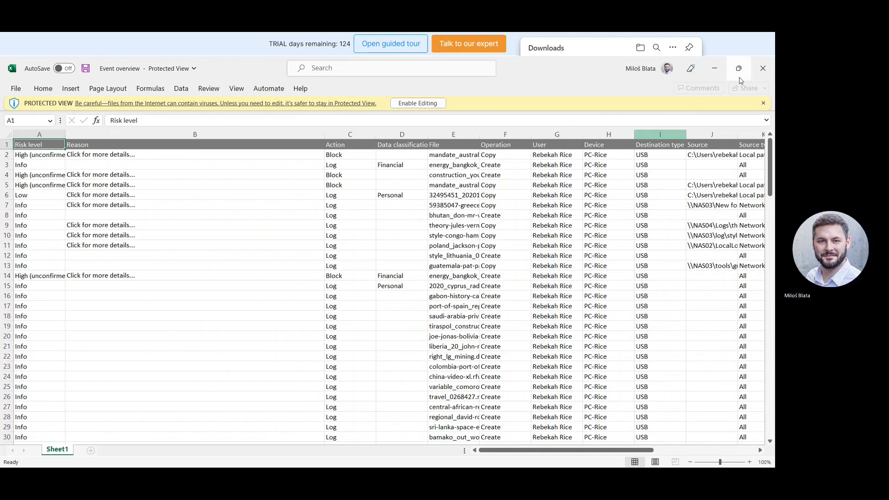
{"action": "mouse_move", "coordinate": [739, 67]}
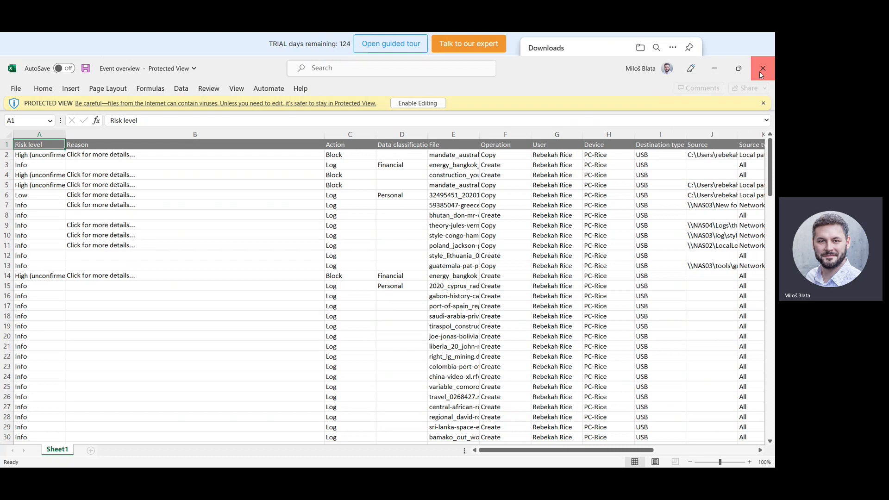
{"action": "left_click", "coordinate": [762, 69]}
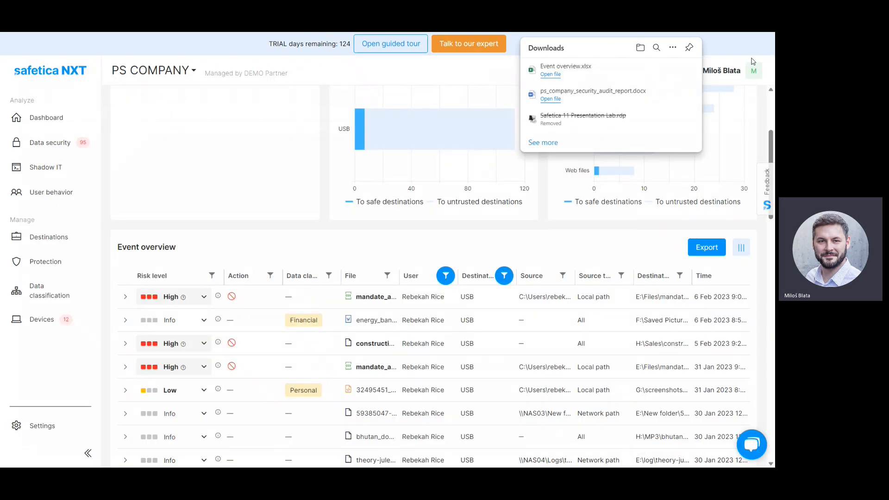
{"action": "left_click", "coordinate": [744, 53]}
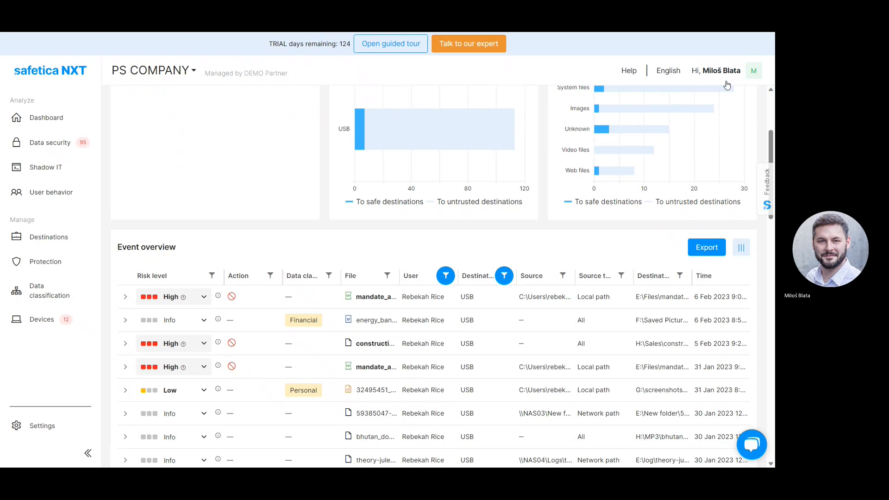
Step: Add the Device, Size and Application columns to the event overview table
{"action": "left_click", "coordinate": [743, 255]}
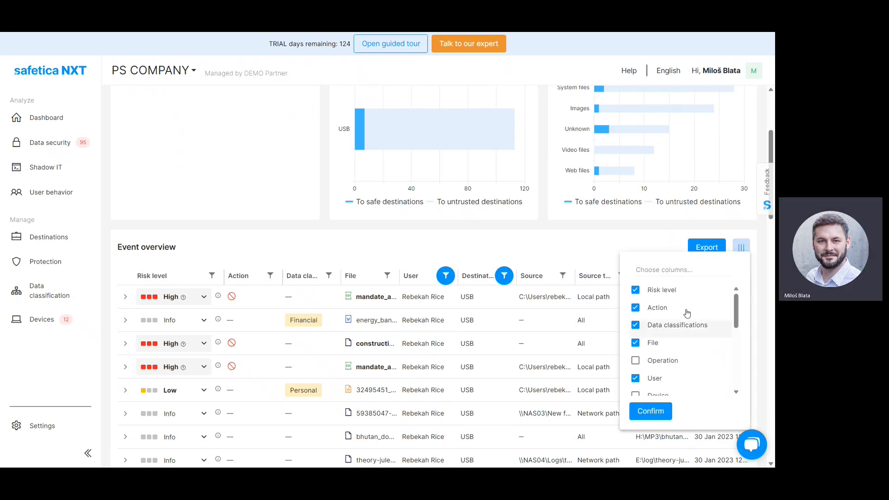
{"action": "scroll", "coordinate": [654, 366], "scroll_direction": "down", "scroll_amount": 1}
{"action": "scroll", "coordinate": [654, 371], "scroll_direction": "down", "scroll_amount": 3}
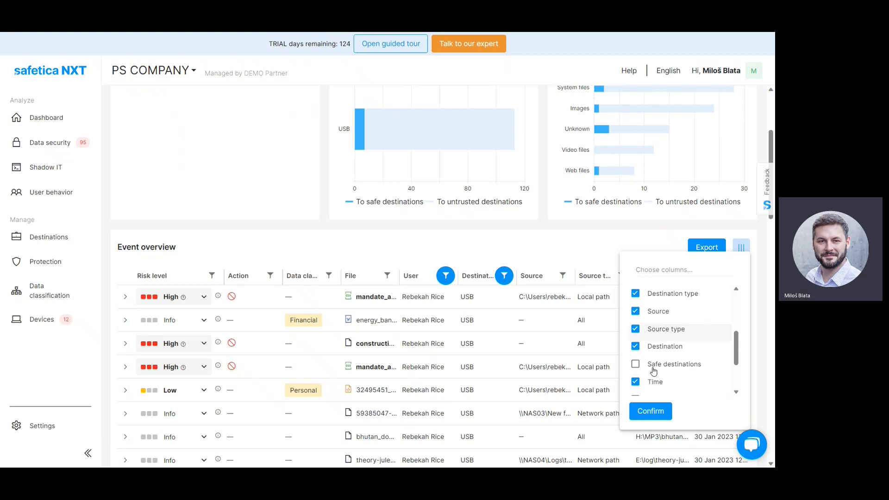
{"action": "scroll", "coordinate": [653, 369], "scroll_direction": "up", "scroll_amount": 2}
{"action": "left_click", "coordinate": [647, 342]}
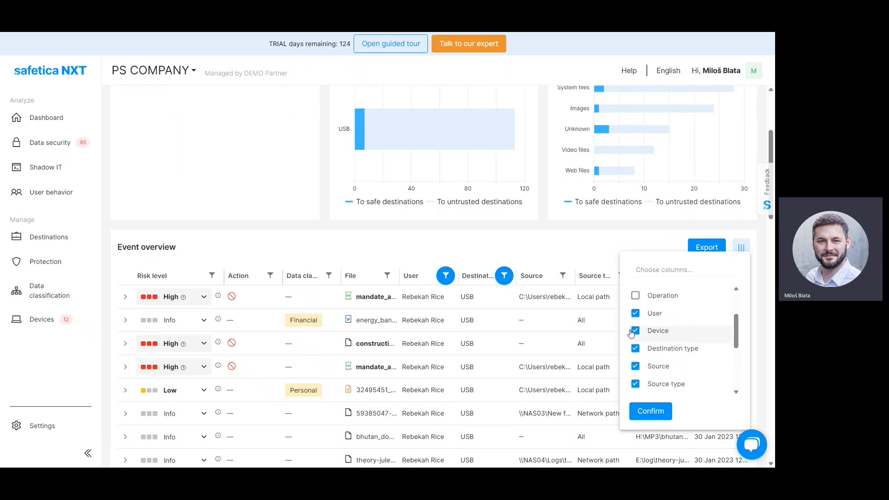
{"action": "scroll", "coordinate": [667, 352], "scroll_direction": "down", "scroll_amount": 3}
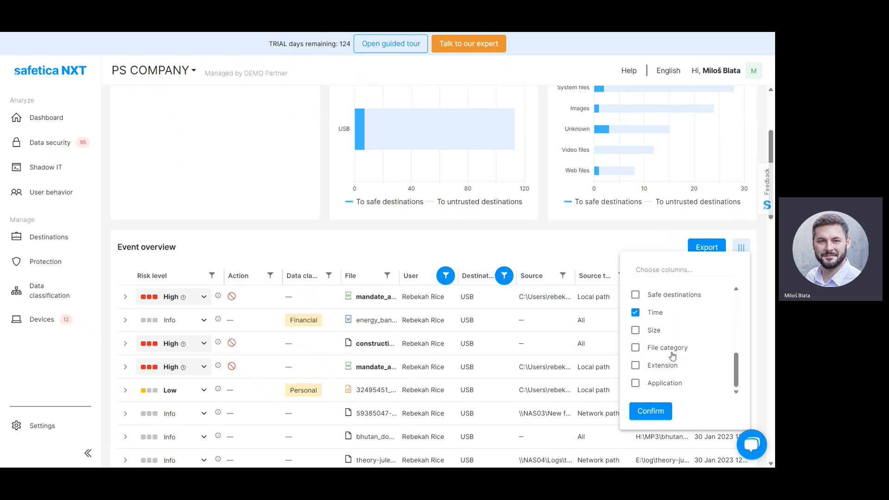
{"action": "left_click", "coordinate": [638, 331]}
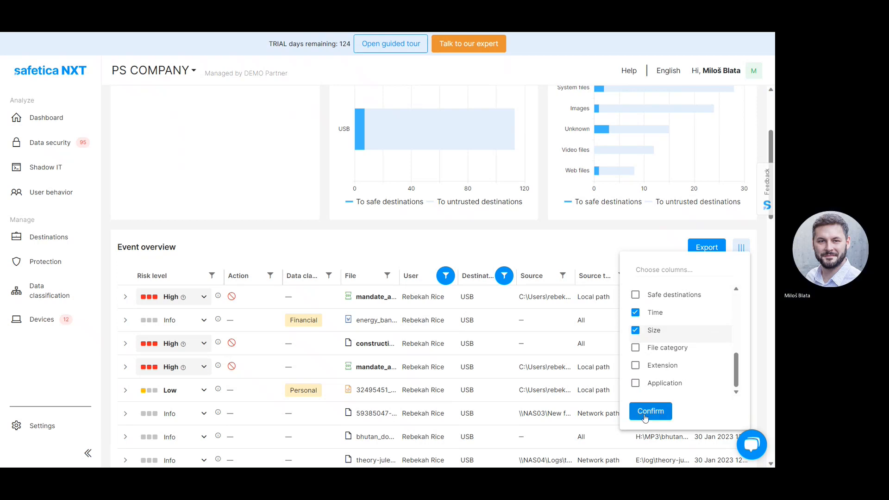
{"action": "double_click", "coordinate": [635, 384]}
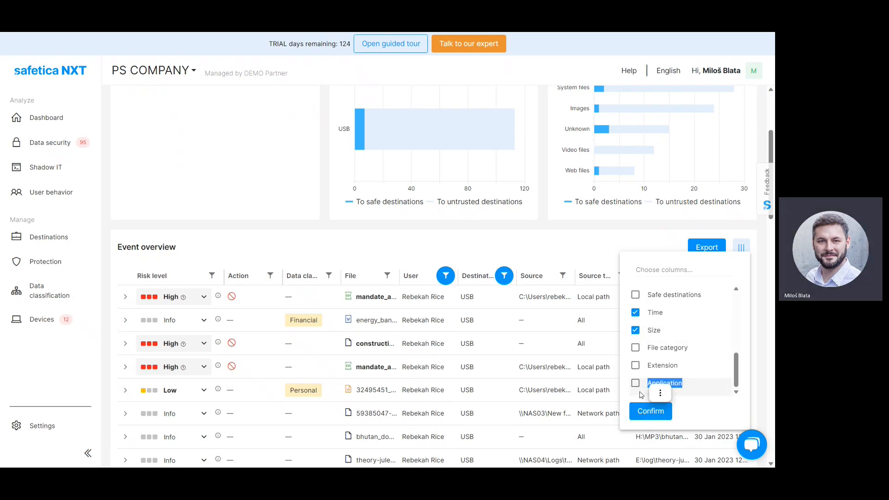
{"action": "left_click", "coordinate": [637, 386]}
{"action": "left_click", "coordinate": [638, 386]}
{"action": "left_click", "coordinate": [638, 391]}
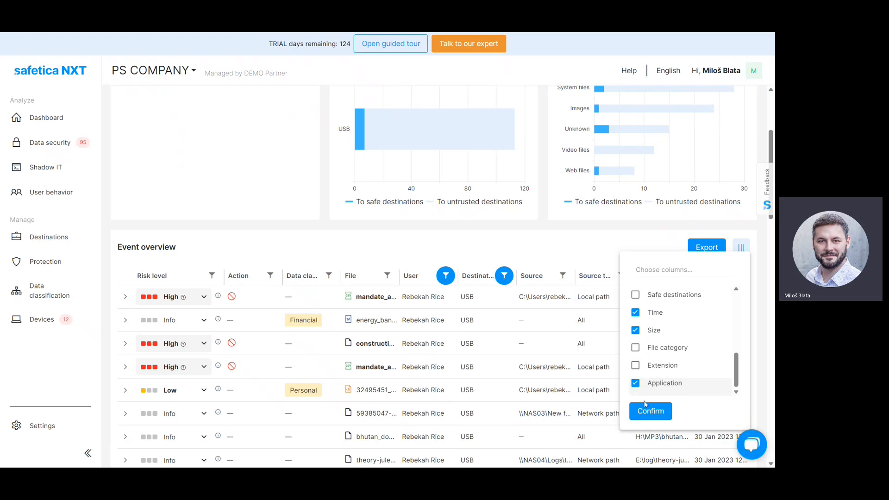
{"action": "left_click", "coordinate": [647, 408]}
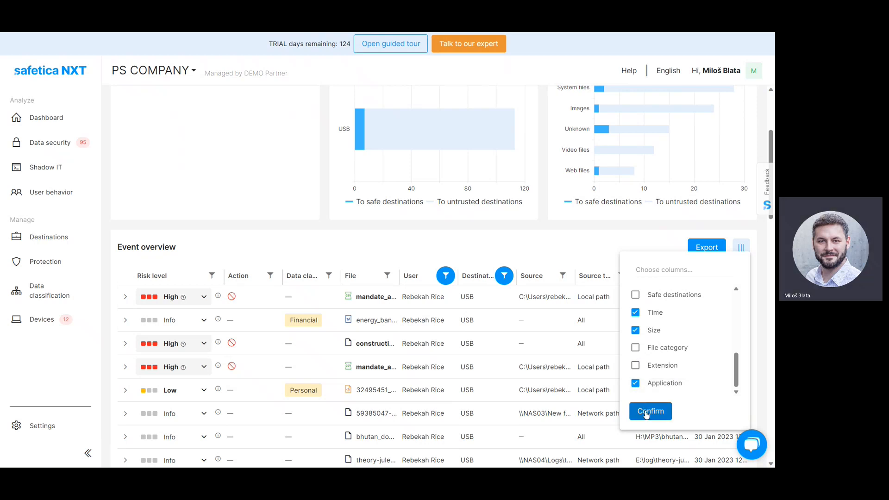
{"action": "left_click", "coordinate": [647, 413]}
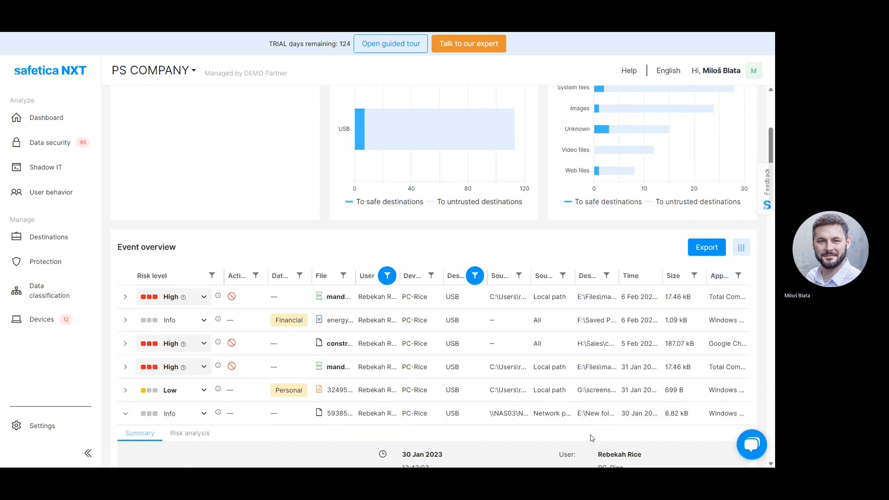
Step: Examine the summary and risk analysis of the expanded 30 Jan 2023 .dlx file copy event, then collapse its details
{"action": "scroll", "coordinate": [600, 286], "scroll_direction": "down", "scroll_amount": 2}
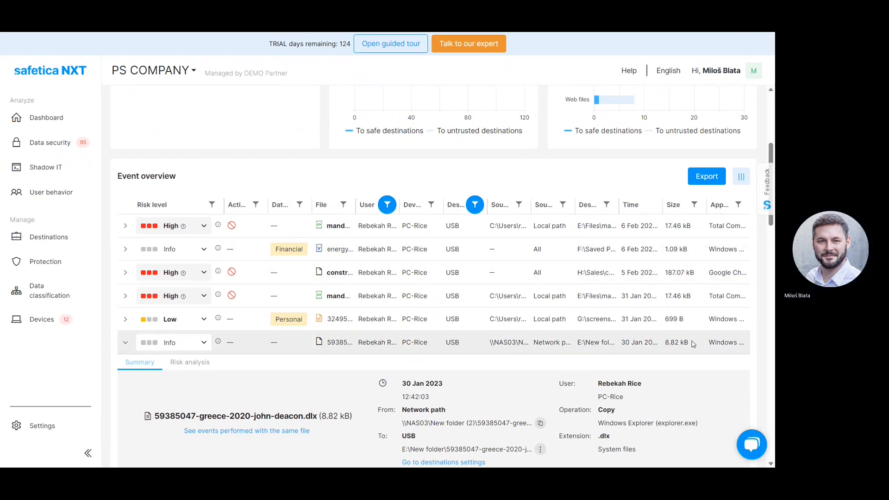
{"action": "scroll", "coordinate": [318, 290], "scroll_direction": "down", "scroll_amount": 2}
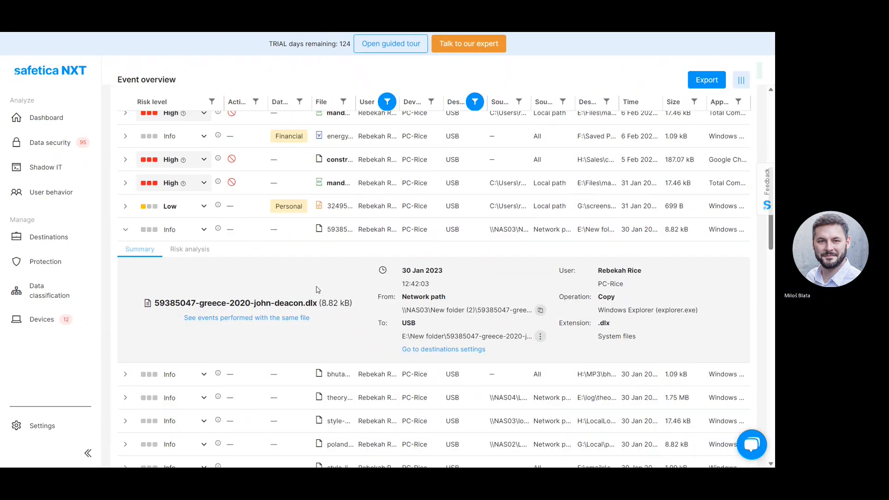
{"action": "left_click", "coordinate": [125, 232]}
{"action": "left_click", "coordinate": [126, 234]}
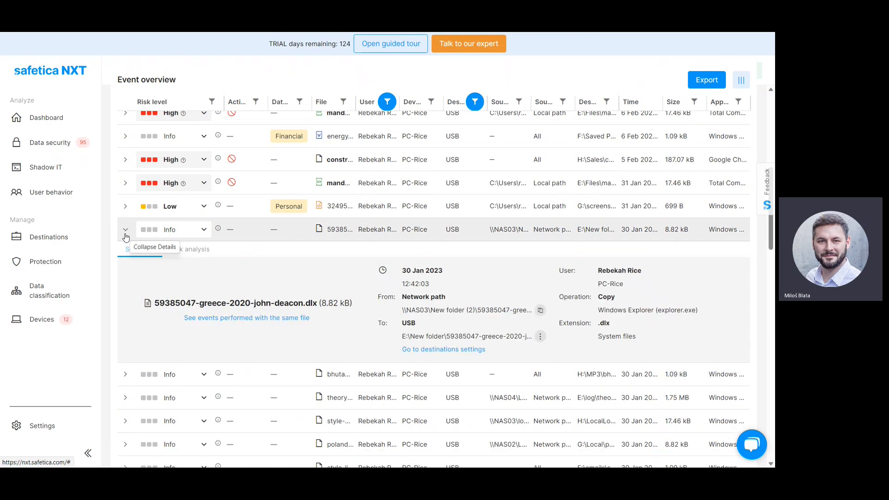
{"action": "left_click", "coordinate": [190, 252]}
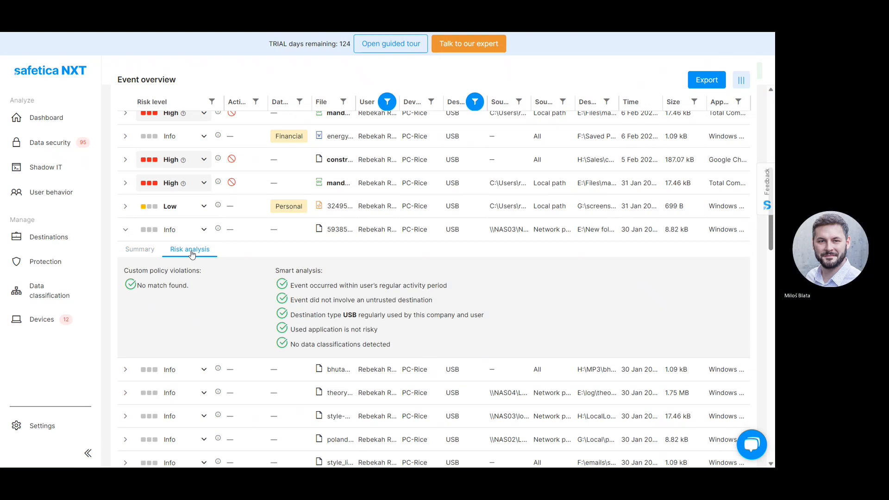
{"action": "left_click", "coordinate": [135, 251]}
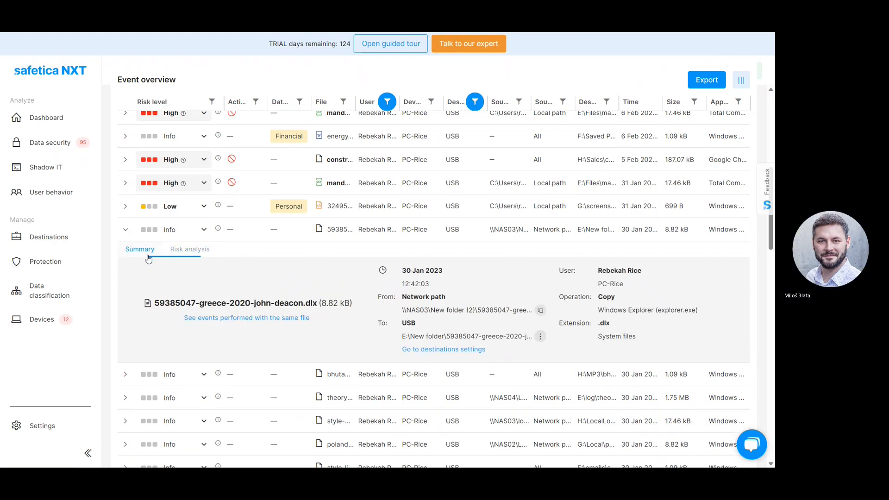
{"action": "left_click", "coordinate": [125, 230]}
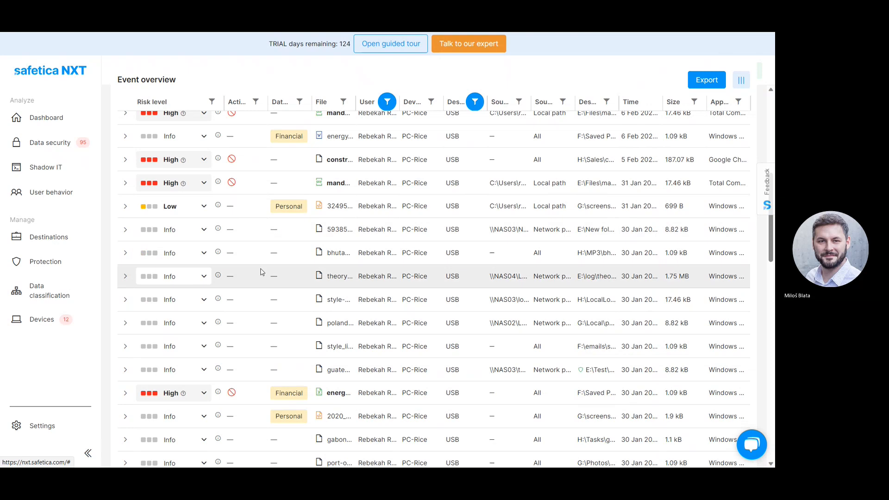
Step: Clear the destination type and user filters from the Data security events
{"action": "scroll", "coordinate": [262, 272], "scroll_direction": "up", "scroll_amount": 7}
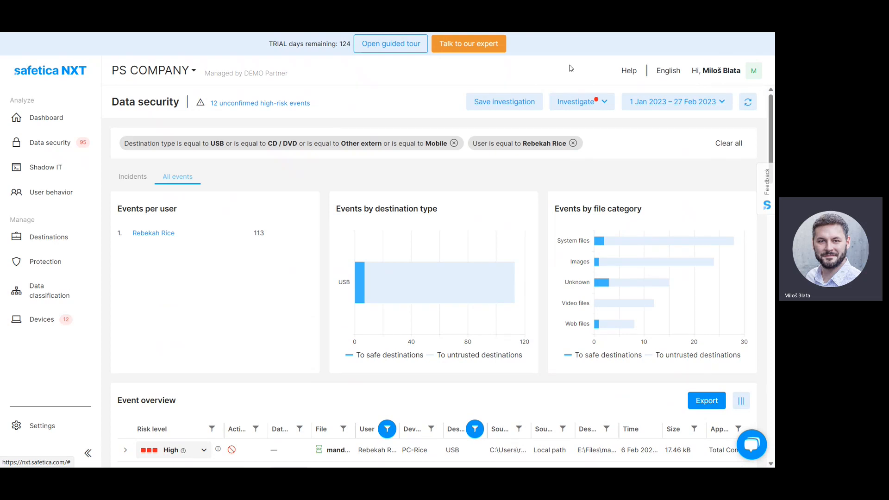
{"action": "left_click", "coordinate": [729, 144]}
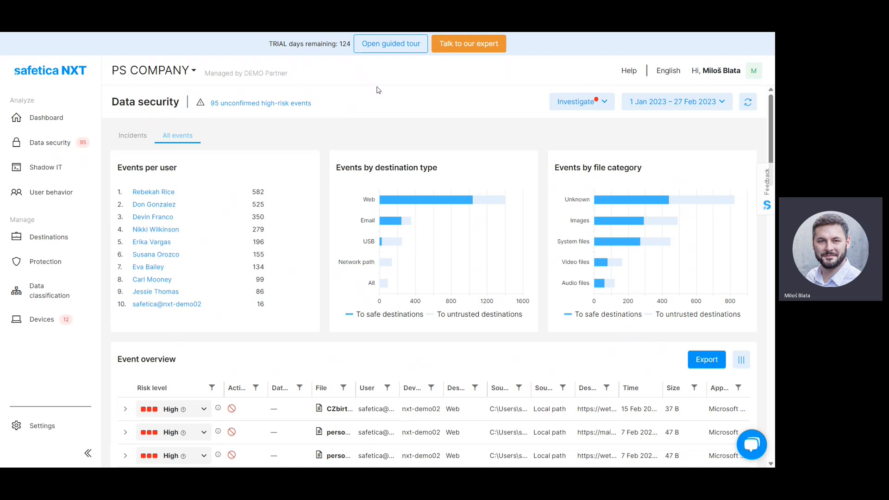
{"action": "double_click", "coordinate": [17, 221]}
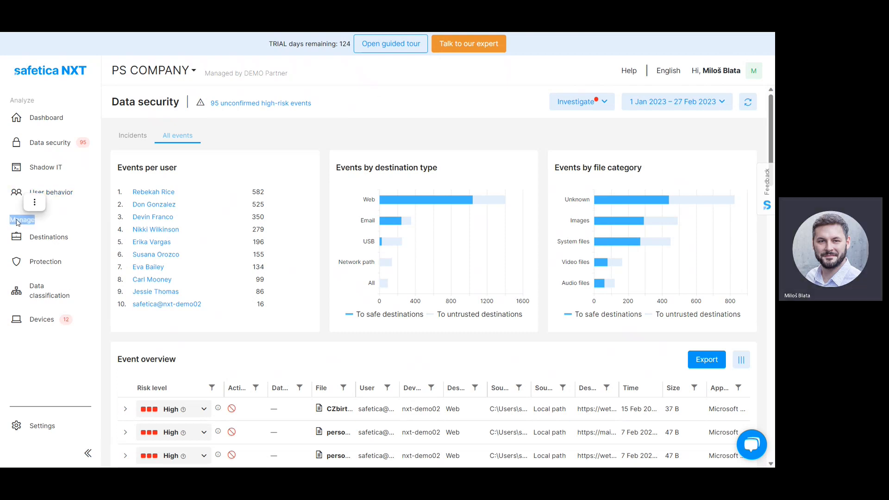
{"action": "left_click", "coordinate": [35, 203]}
{"action": "left_click", "coordinate": [252, 147]}
{"action": "left_click", "coordinate": [66, 216]}
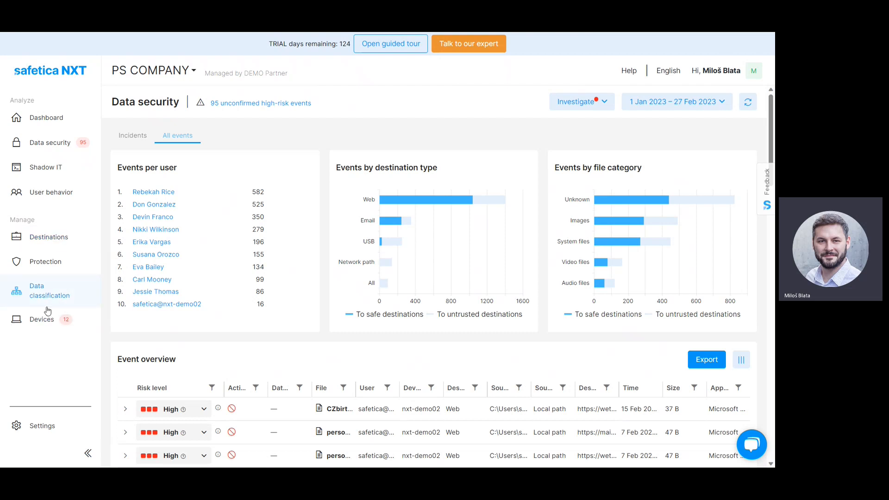
Step: Examine the unassigned, untrusted and safe entries in Destinations for web, email and USB devices
{"action": "left_click", "coordinate": [56, 244]}
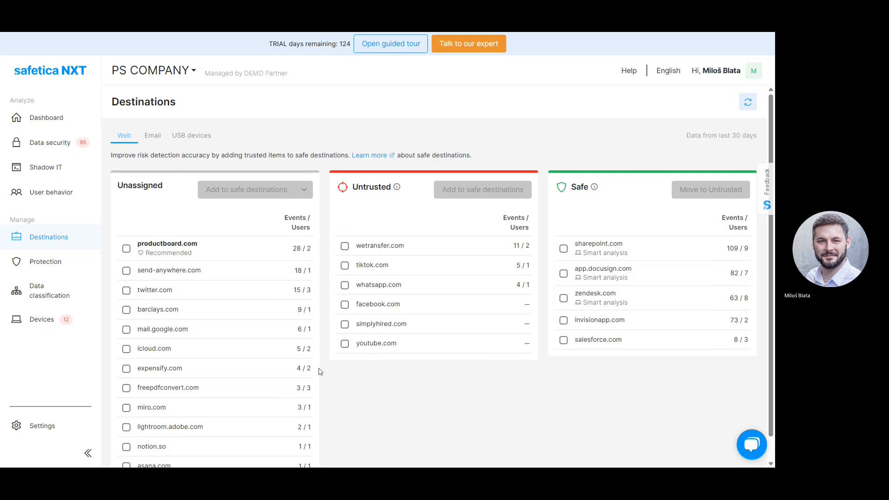
{"action": "left_click", "coordinate": [158, 143]}
{"action": "left_click", "coordinate": [198, 141]}
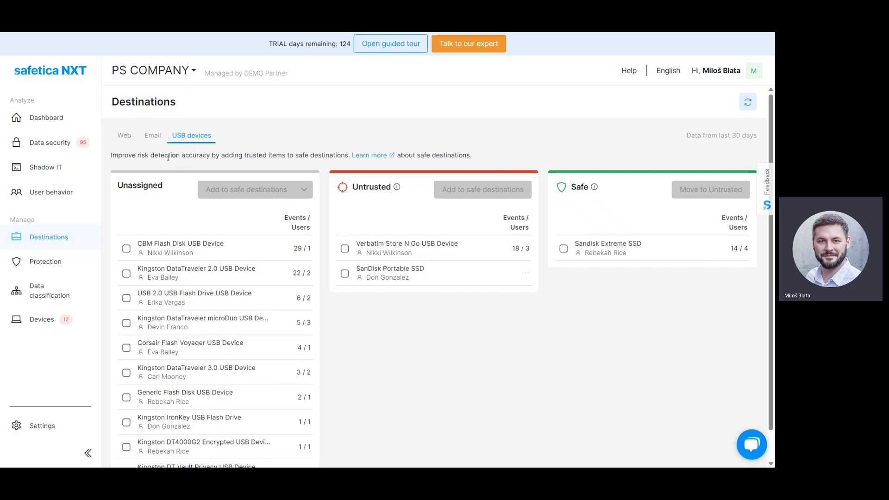
{"action": "left_click", "coordinate": [127, 142]}
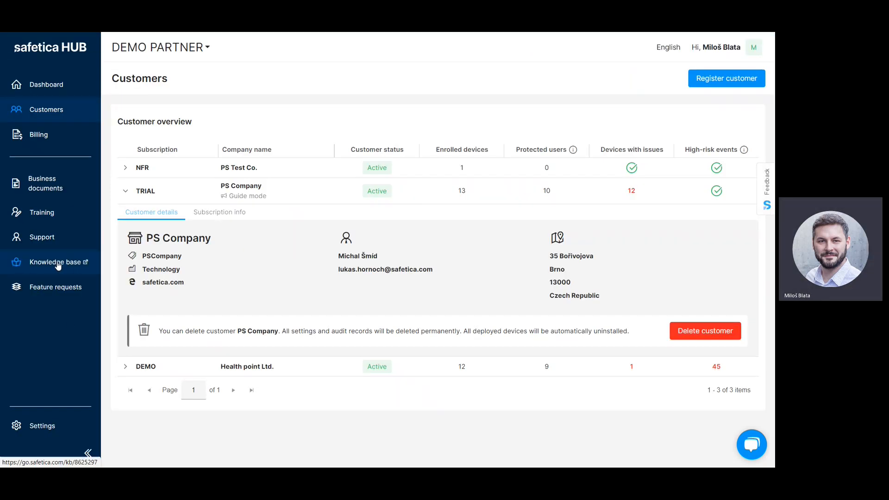
{"action": "left_click", "coordinate": [59, 265]}
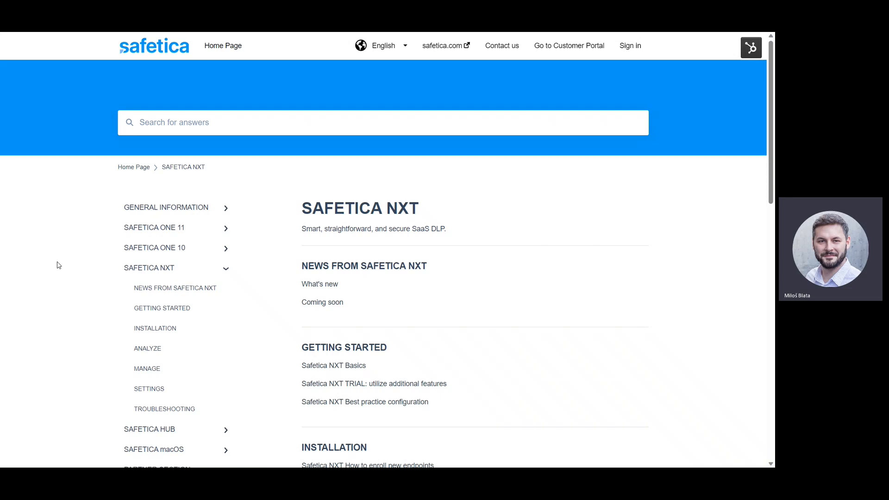
{"action": "left_click", "coordinate": [328, 306]}
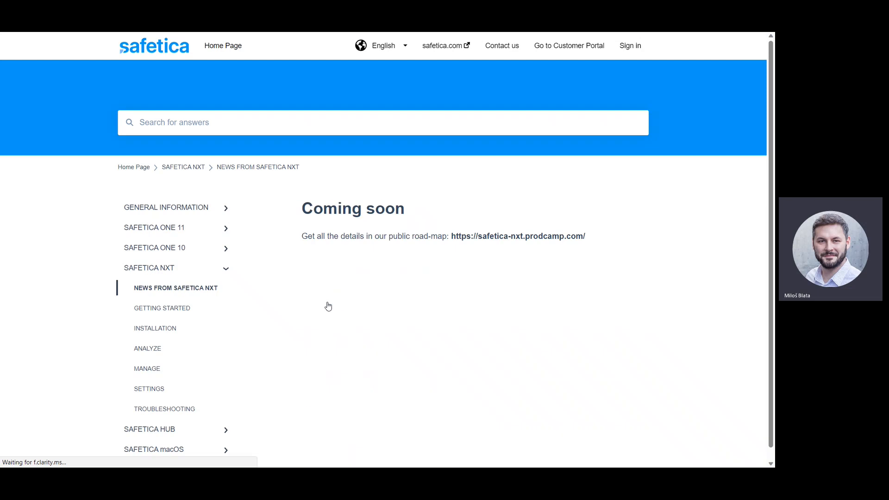
{"action": "left_click_drag", "start_coordinate": [453, 237], "coordinate": [590, 242]}
{"action": "key", "text": "ctrl+c"}
{"action": "key", "text": "ctrl+t"}
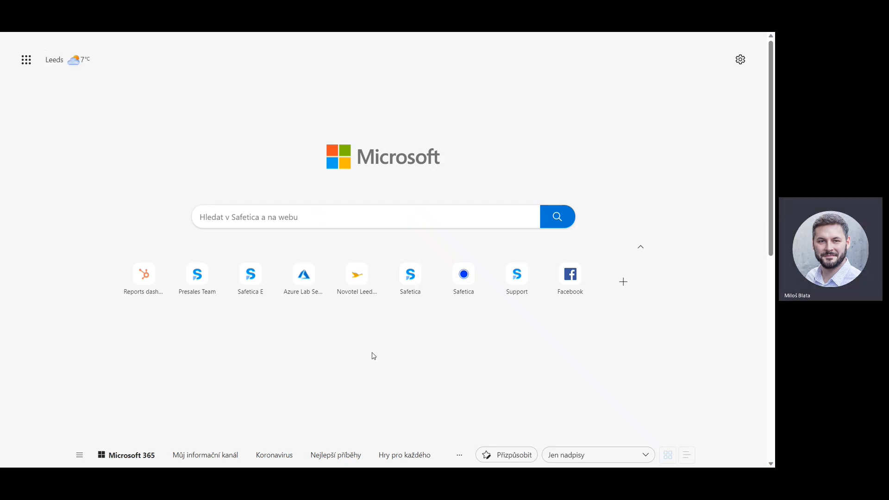
{"action": "left_click", "coordinate": [346, 221]}
{"action": "key", "text": "ctrl+v"}
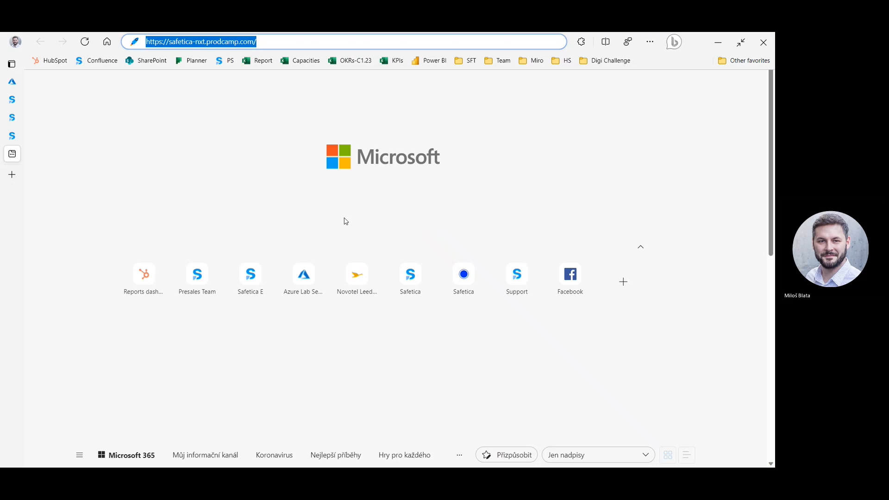
{"action": "key", "text": "Return"}
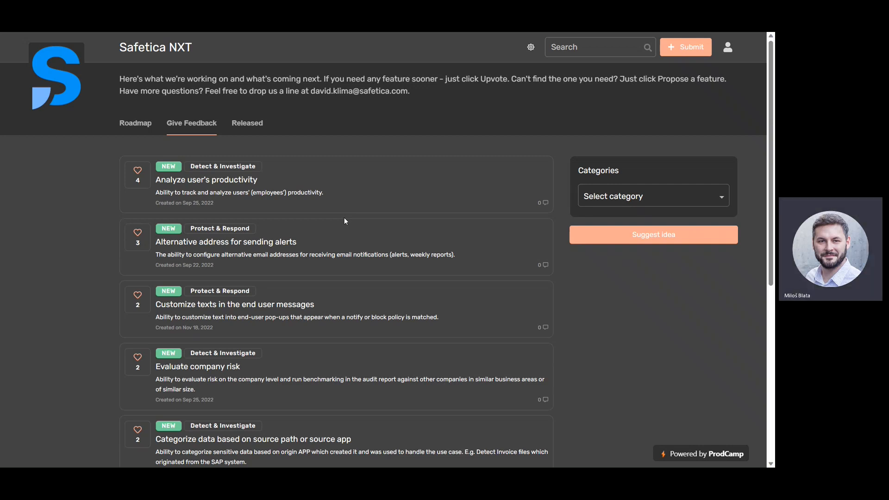
Step: View the feedback form in Safetica HUB and in Safetica NXT, closing each without sending anything
{"action": "key", "text": "ctrl+shift+Tab"}
{"action": "key", "text": "ctrl+shift+Tab"}
{"action": "key", "text": "ctrl+shift+Tab"}
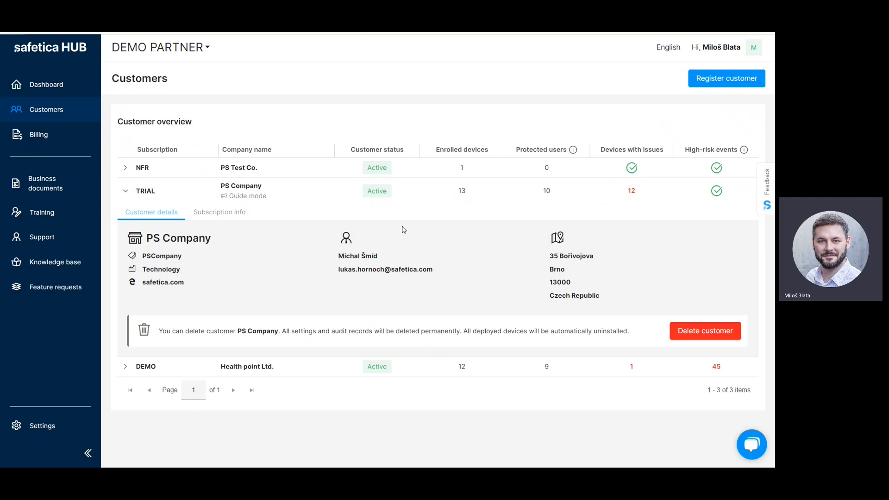
{"action": "left_click", "coordinate": [768, 192]}
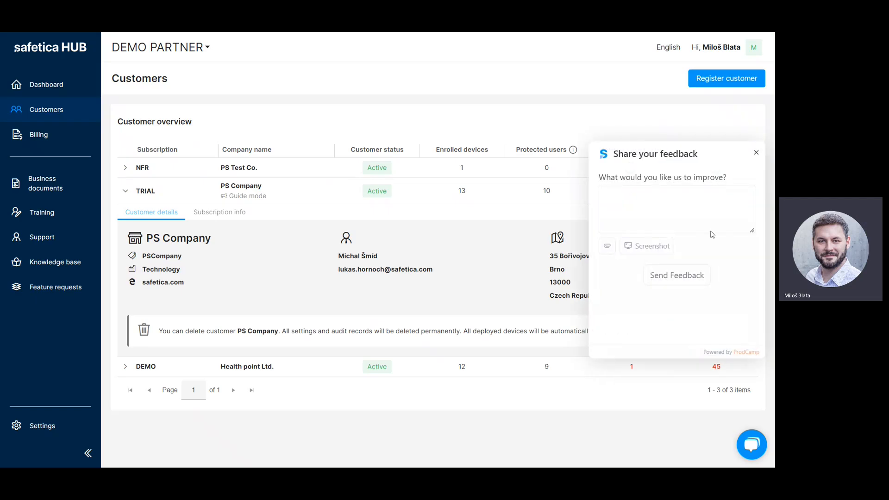
{"action": "left_click", "coordinate": [756, 155]}
{"action": "key", "text": "alt+Tab"}
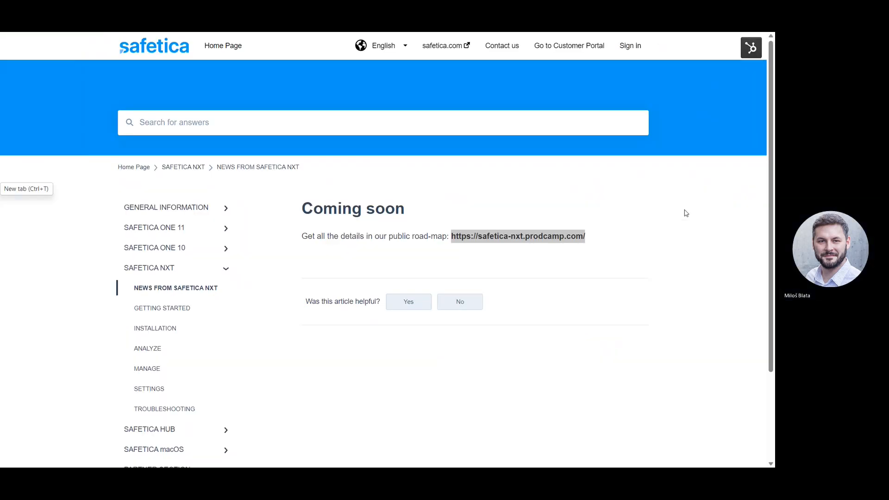
{"action": "key", "text": "alt+Tab"}
{"action": "left_click", "coordinate": [769, 188]}
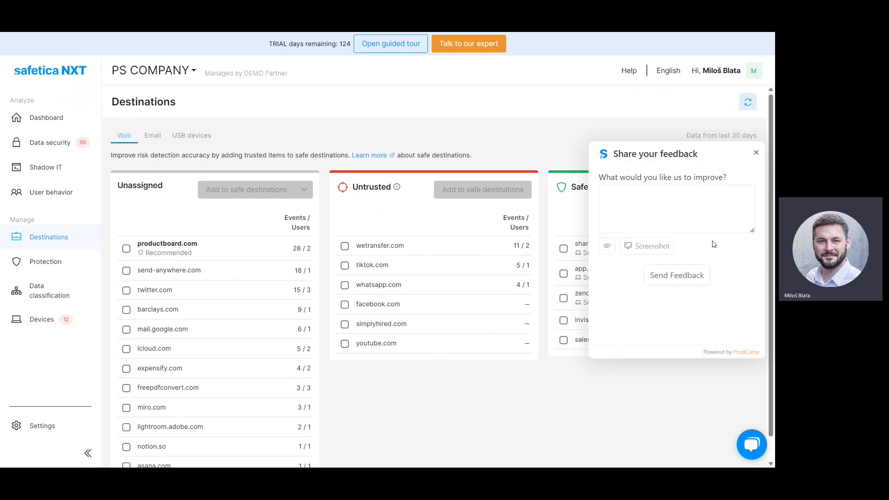
{"action": "left_click", "coordinate": [756, 155]}
Step: Examine the public roadmap's In Progress, Soon and Later columns and its released features, then close the page
{"action": "key", "text": "ctrl+Tab"}
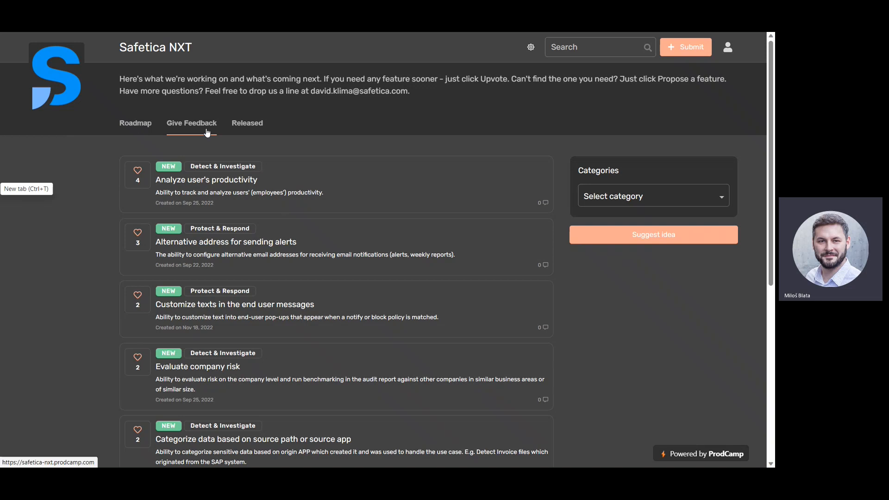
{"action": "left_click", "coordinate": [149, 133]}
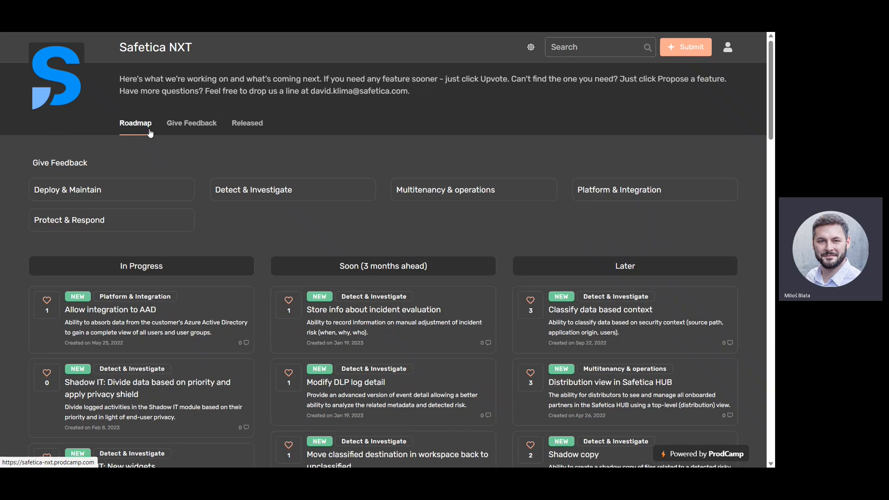
{"action": "triple_click", "coordinate": [187, 265]}
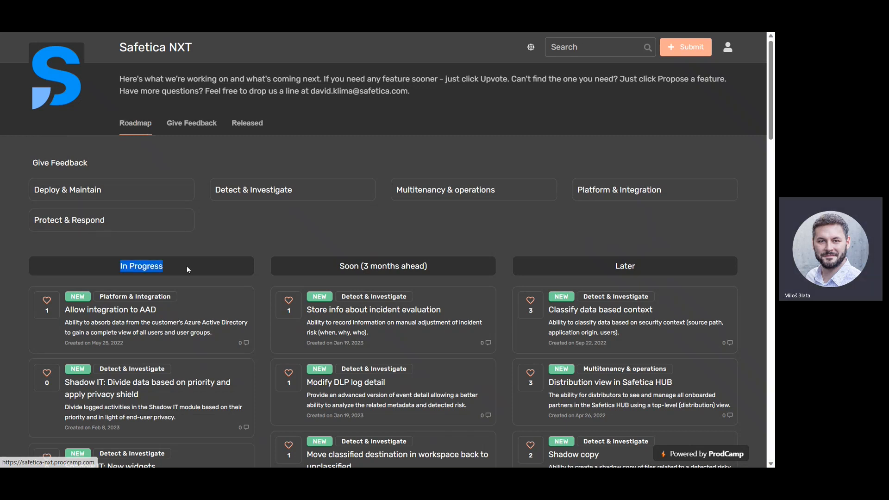
{"action": "left_click_drag", "start_coordinate": [284, 264], "coordinate": [454, 257]}
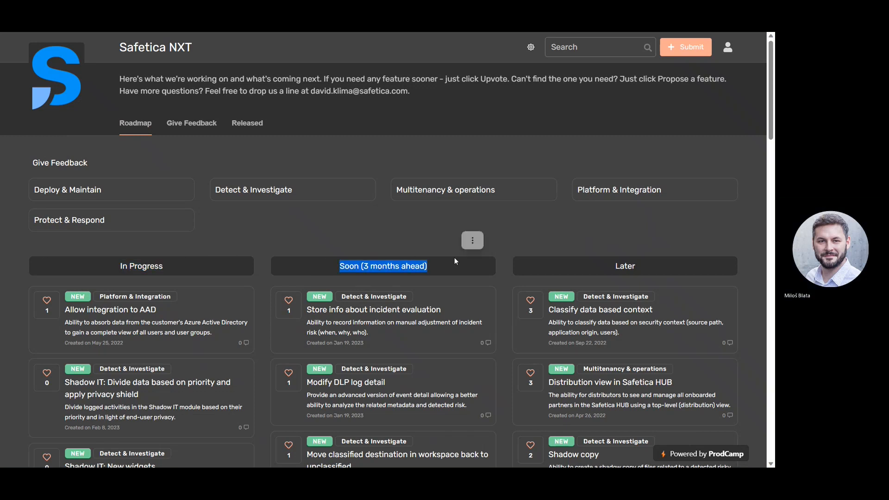
{"action": "left_click_drag", "start_coordinate": [574, 266], "coordinate": [666, 268]}
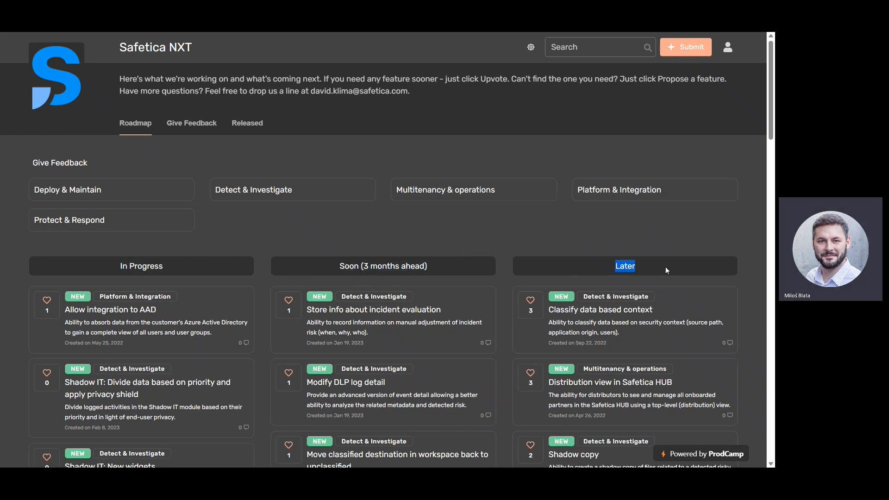
{"action": "left_click", "coordinate": [207, 122]}
{"action": "left_click", "coordinate": [249, 133]}
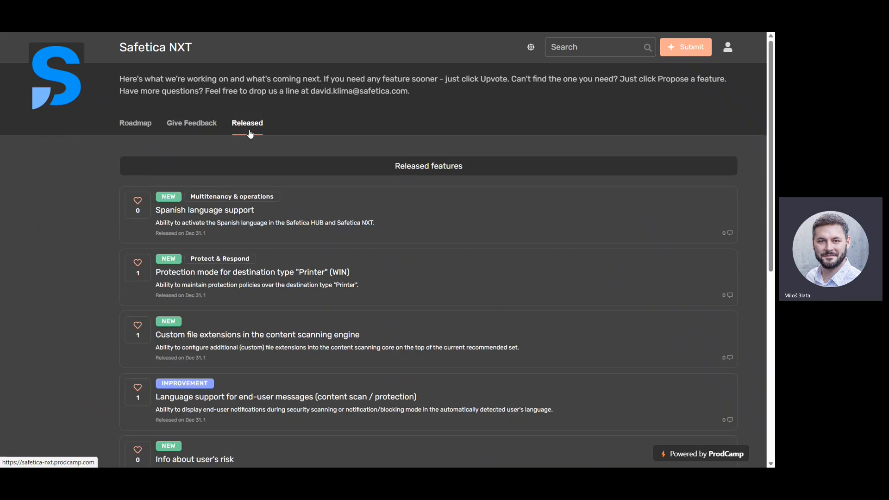
{"action": "left_click", "coordinate": [145, 122]}
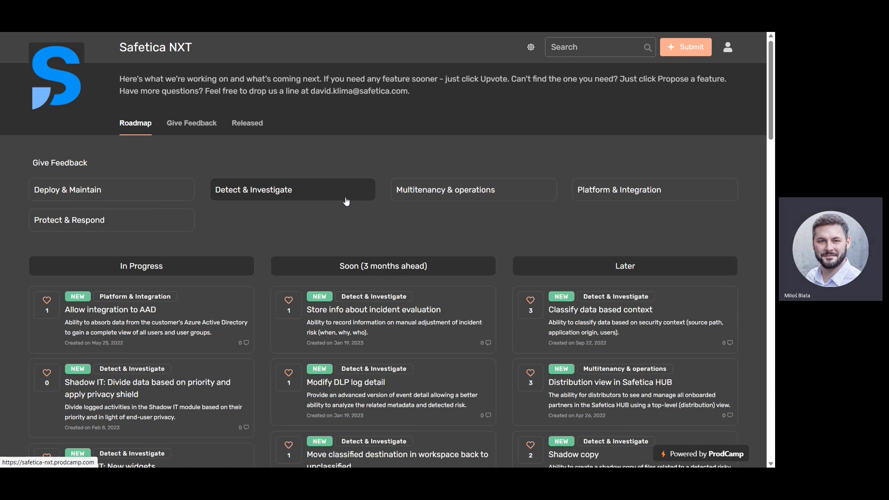
{"action": "key", "text": "ctrl+w"}
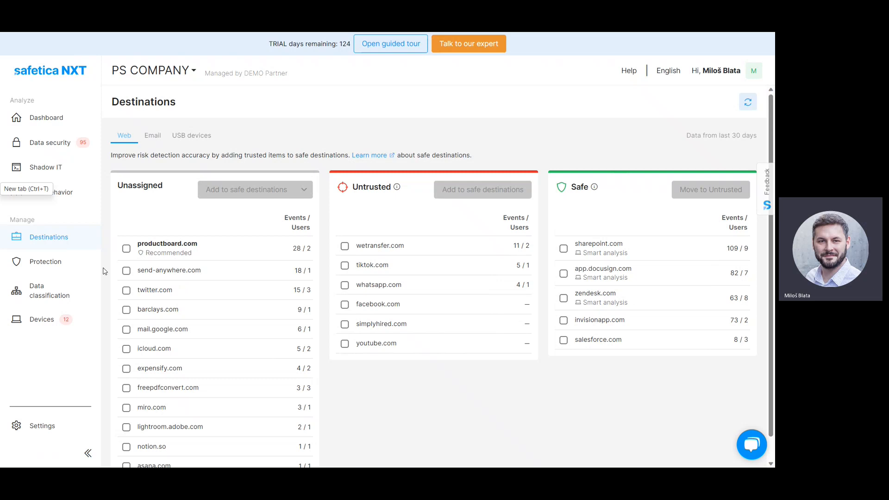
Step: Review the Protection policy overview for PS Company and disable the High-occurence data policy
{"action": "left_click", "coordinate": [52, 263]}
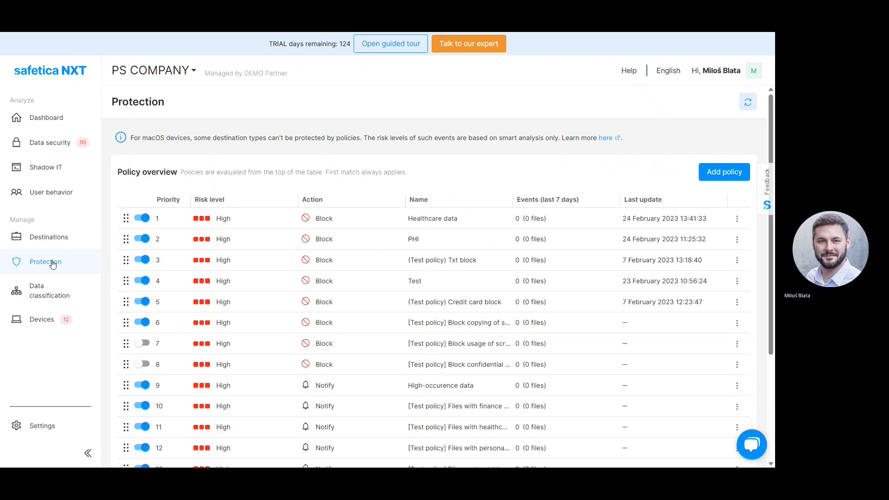
{"action": "scroll", "coordinate": [306, 222], "scroll_direction": "down", "scroll_amount": 3}
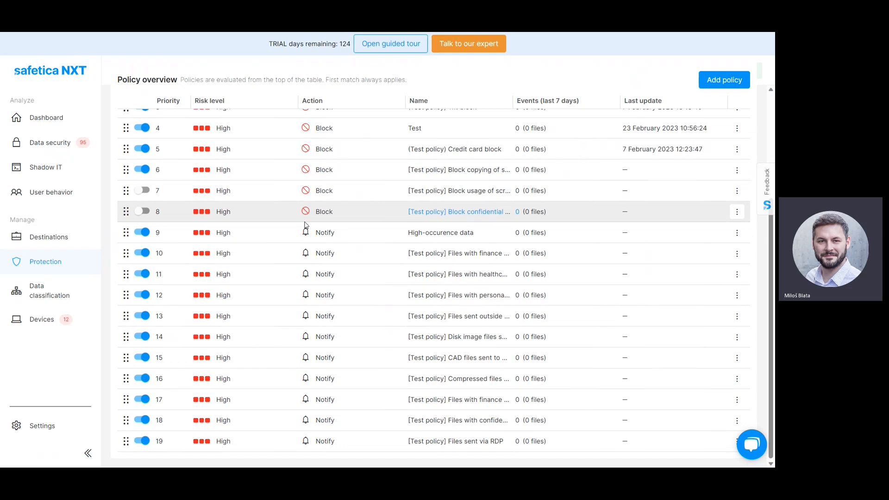
{"action": "scroll", "coordinate": [305, 226], "scroll_direction": "up", "scroll_amount": 3}
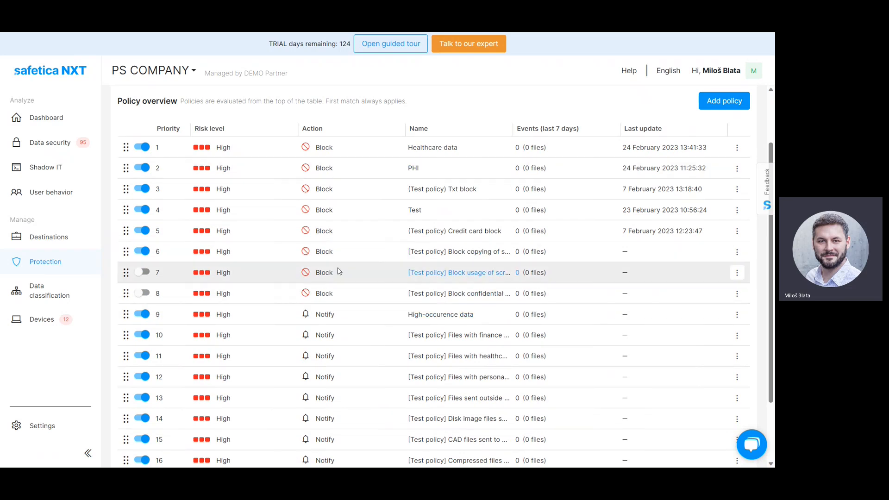
{"action": "scroll", "coordinate": [339, 272], "scroll_direction": "down", "scroll_amount": 1}
{"action": "scroll", "coordinate": [339, 272], "scroll_direction": "down", "scroll_amount": 2}
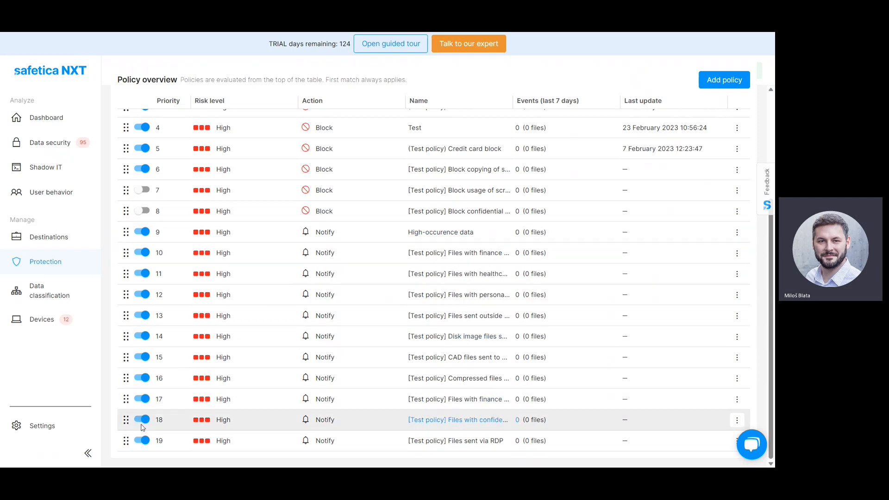
{"action": "left_click", "coordinate": [145, 233]}
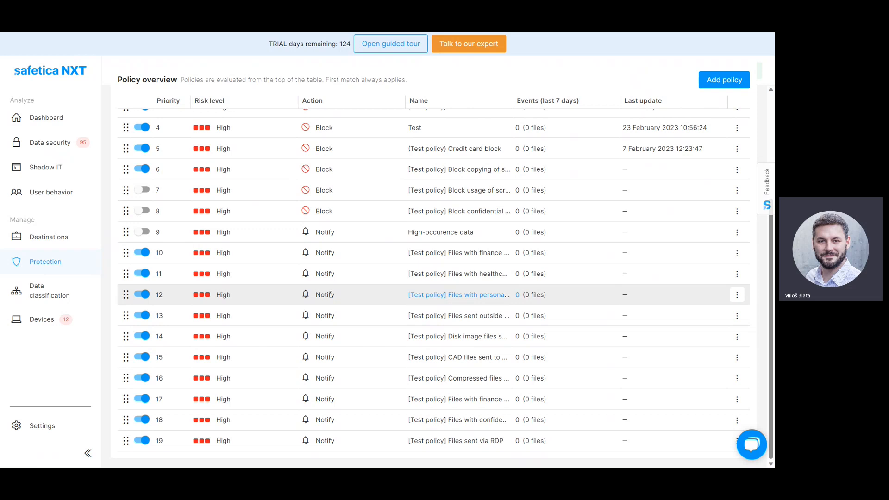
Step: Delete the Healthcare data and PHI policies from the policy overview
{"action": "scroll", "coordinate": [331, 294], "scroll_direction": "up", "scroll_amount": 5}
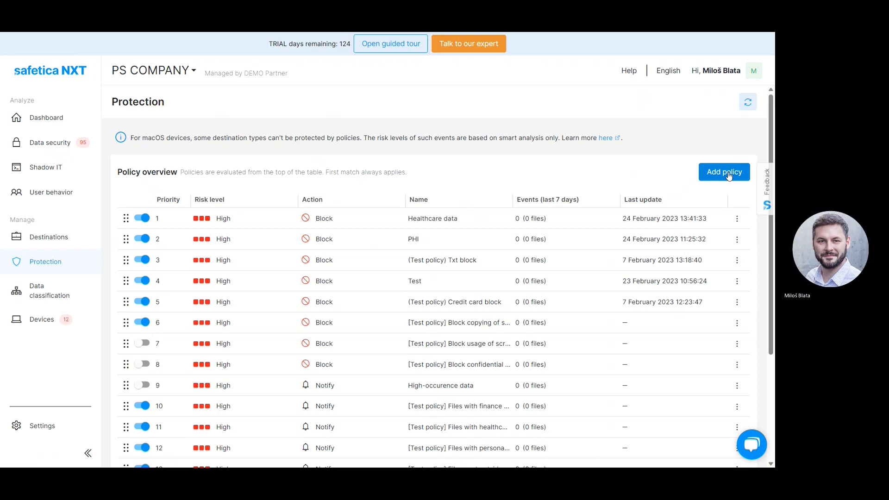
{"action": "left_click", "coordinate": [738, 218]}
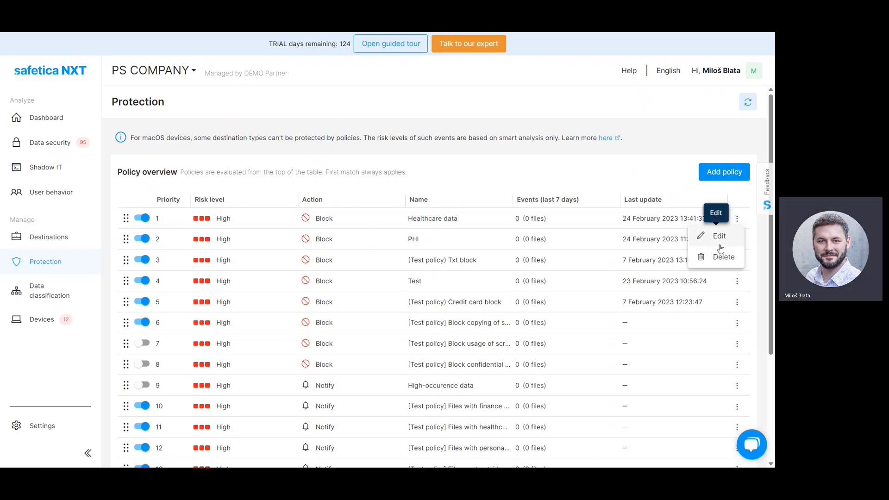
{"action": "left_click", "coordinate": [720, 258]}
{"action": "left_click", "coordinate": [422, 279]}
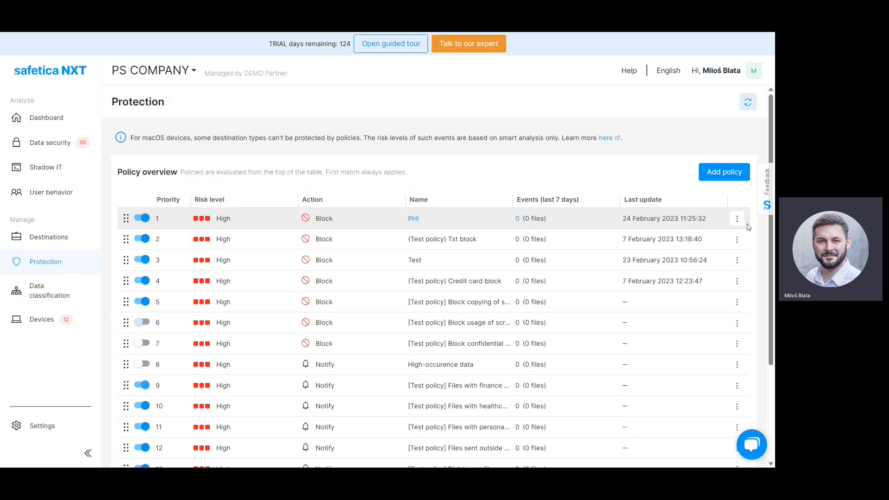
{"action": "left_click", "coordinate": [734, 219]}
{"action": "left_click", "coordinate": [721, 257]}
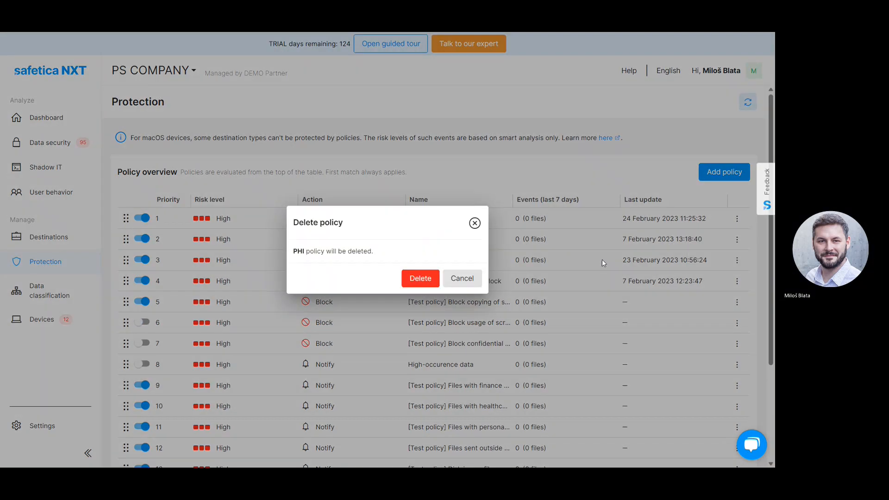
{"action": "left_click", "coordinate": [420, 278]}
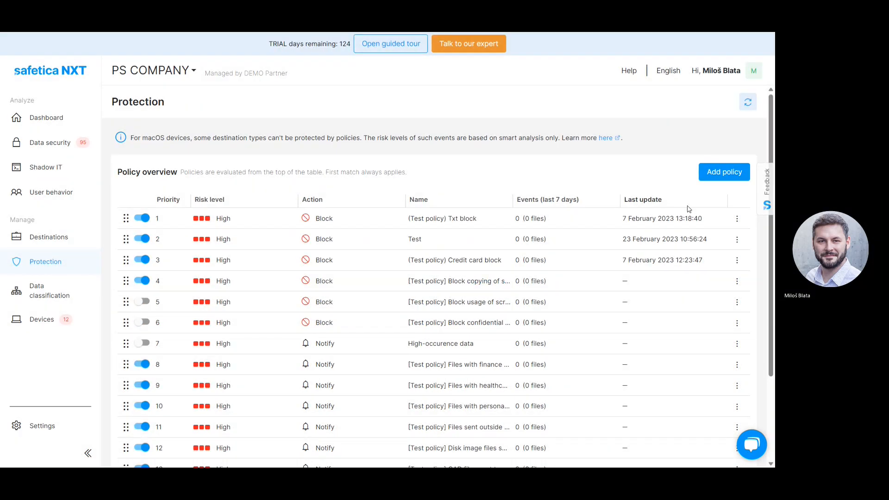
Step: Start a new protection policy named Healthcare with the High risk level and the Block action
{"action": "left_click", "coordinate": [730, 174]}
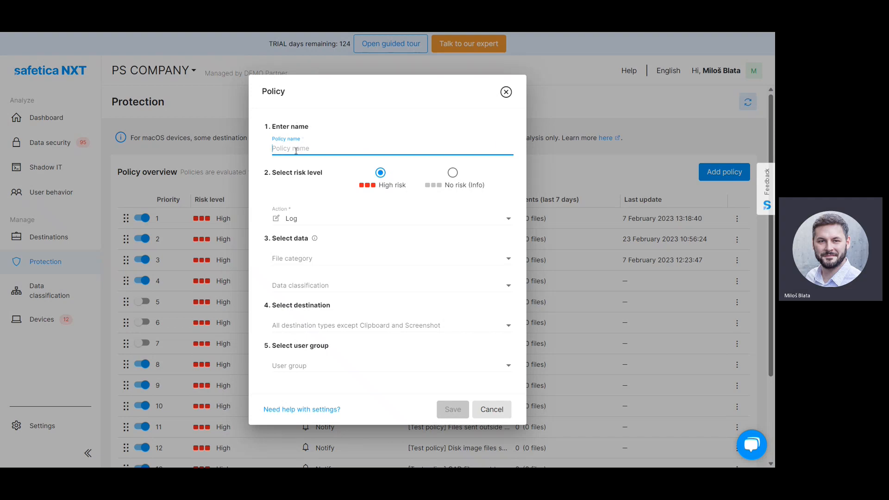
{"action": "type", "text": "Healthcare"}
{"action": "left_click", "coordinate": [387, 173]}
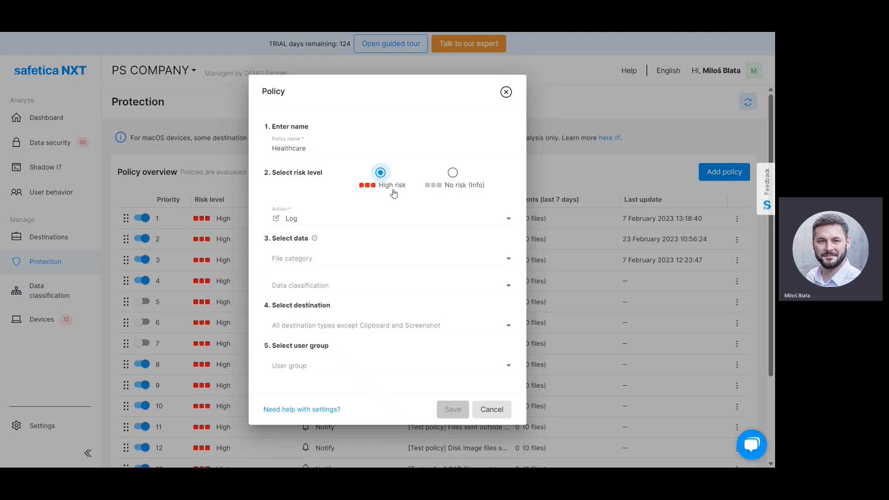
{"action": "left_click", "coordinate": [290, 220]}
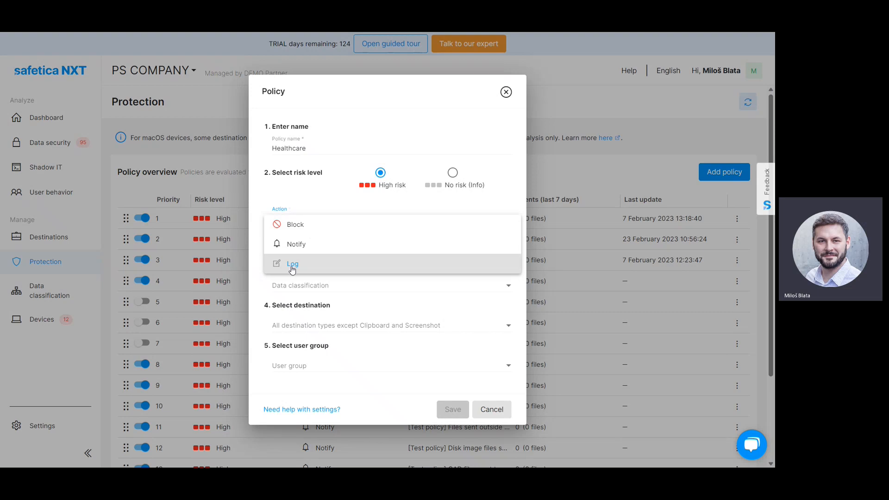
{"action": "left_click", "coordinate": [312, 234]}
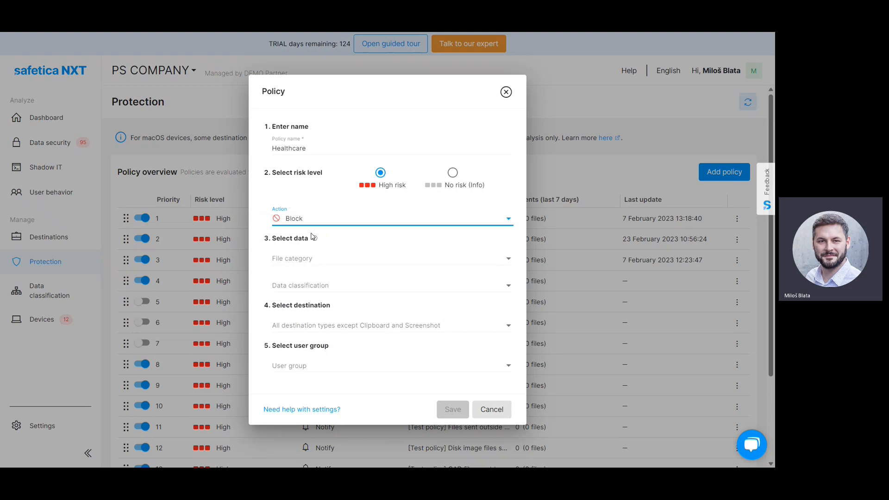
Step: Review the file categories available for the new Healthcare policy
{"action": "scroll", "coordinate": [319, 264], "scroll_direction": "down", "scroll_amount": 1}
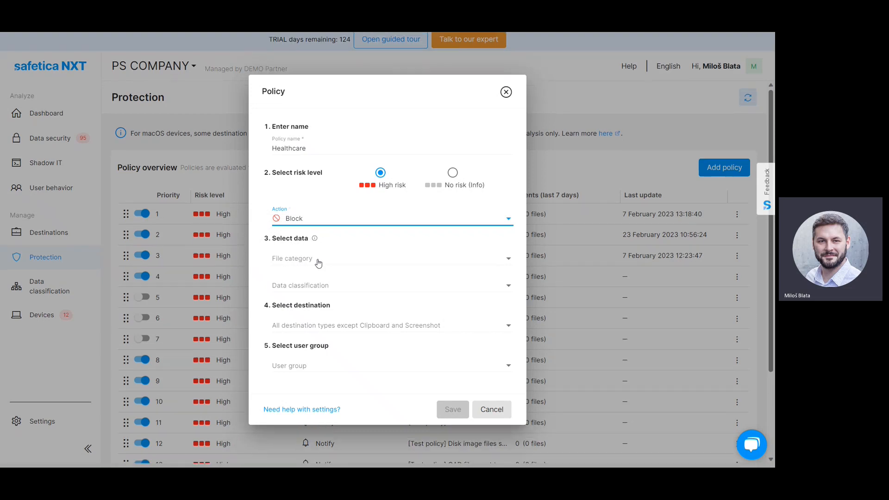
{"action": "scroll", "coordinate": [319, 264], "scroll_direction": "up", "scroll_amount": 1}
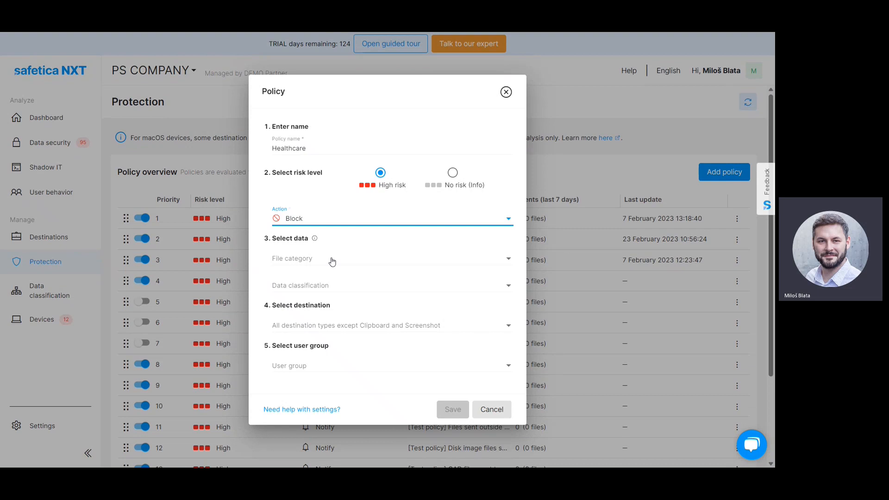
{"action": "left_click", "coordinate": [332, 263]}
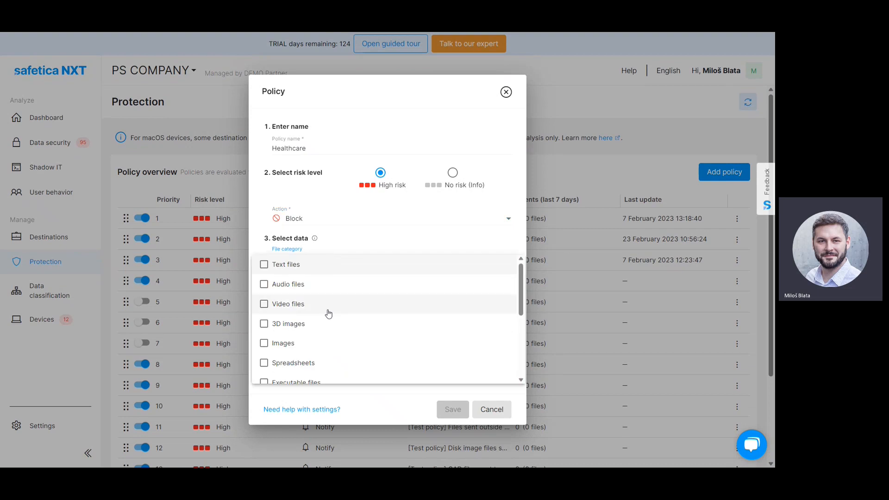
{"action": "scroll", "coordinate": [328, 312], "scroll_direction": "down", "scroll_amount": 3}
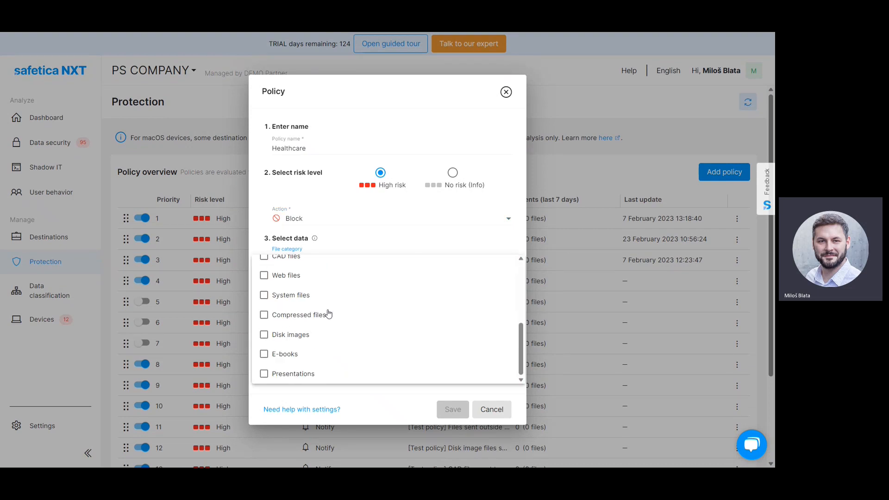
{"action": "scroll", "coordinate": [328, 315], "scroll_direction": "up", "scroll_amount": 3}
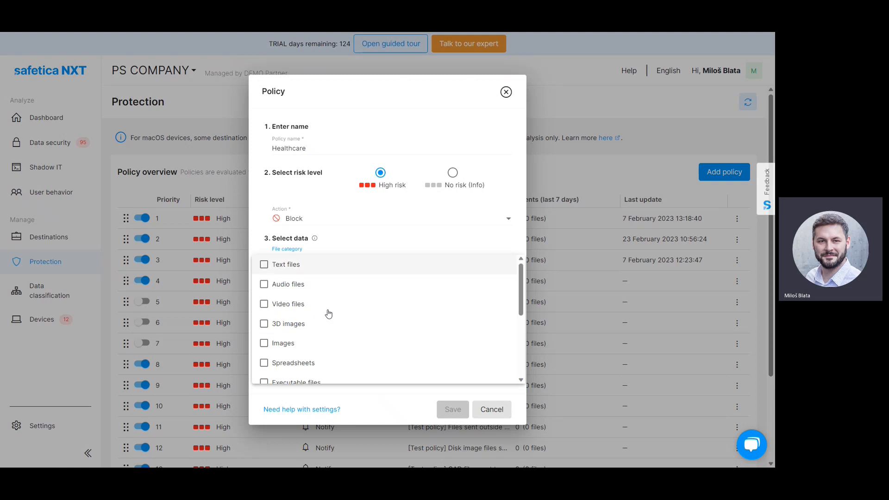
{"action": "left_click", "coordinate": [334, 246]}
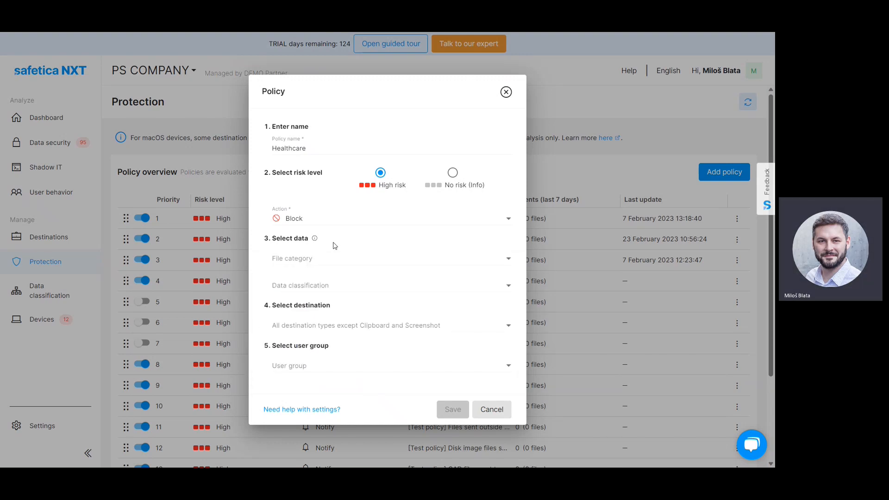
Step: Set the Healthcare policy's file categories to Text files, Spreadsheets and Web files
{"action": "left_click", "coordinate": [330, 257]}
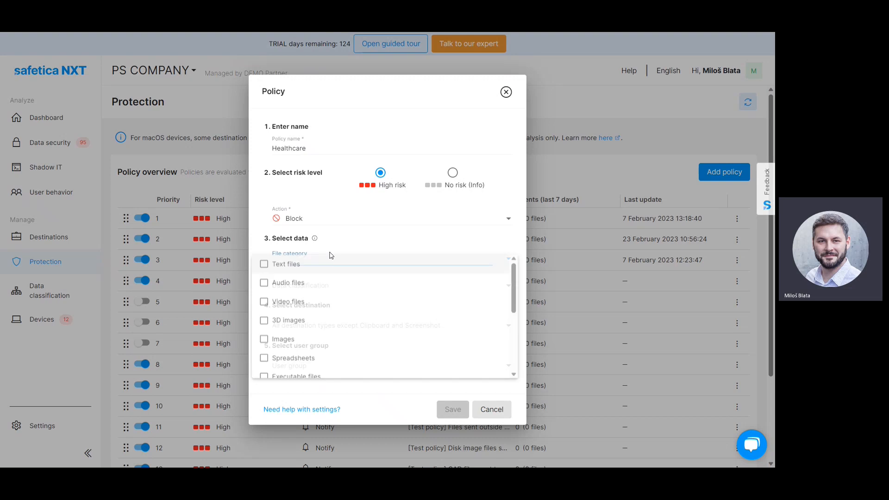
{"action": "scroll", "coordinate": [304, 362], "scroll_direction": "down", "scroll_amount": 3}
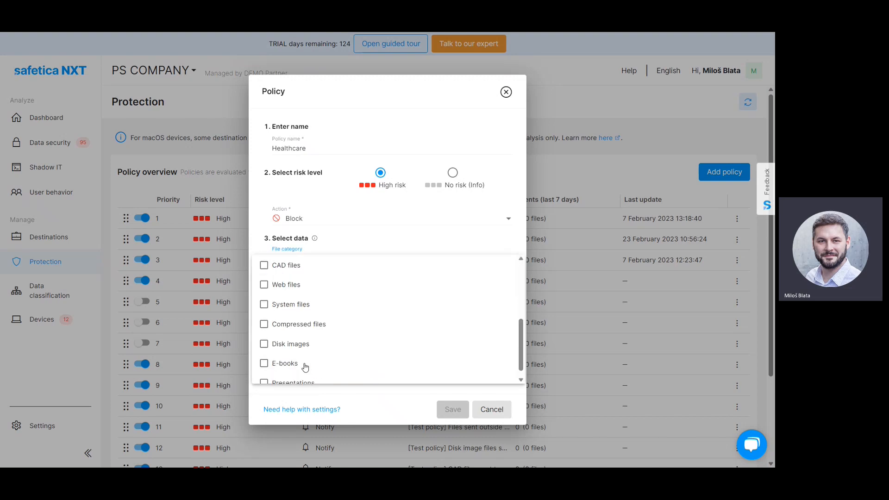
{"action": "scroll", "coordinate": [305, 368], "scroll_direction": "down", "scroll_amount": 1}
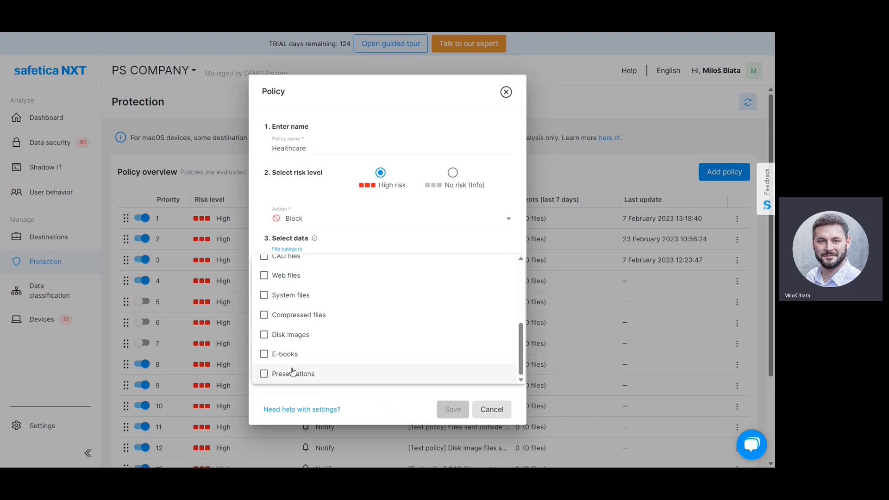
{"action": "scroll", "coordinate": [271, 313], "scroll_direction": "up", "scroll_amount": 1}
{"action": "scroll", "coordinate": [271, 313], "scroll_direction": "up", "scroll_amount": 4}
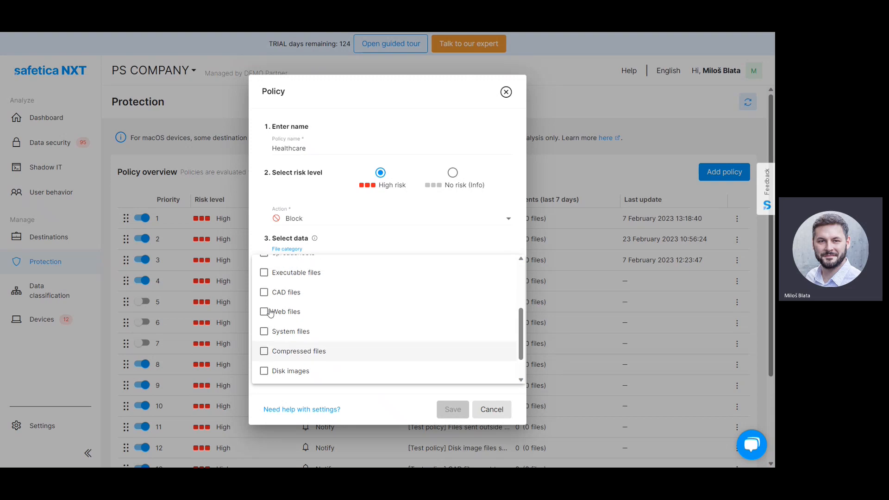
{"action": "left_click", "coordinate": [271, 312]}
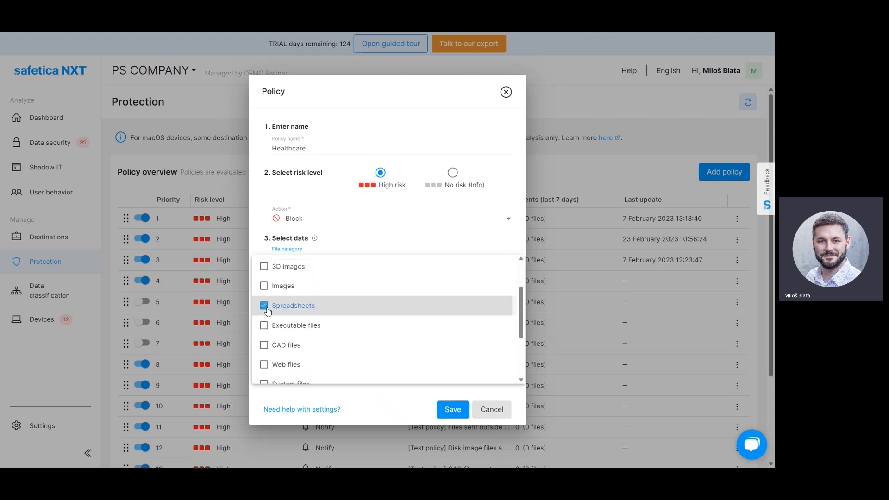
{"action": "scroll", "coordinate": [269, 310], "scroll_direction": "up", "scroll_amount": 3}
{"action": "left_click", "coordinate": [265, 266]}
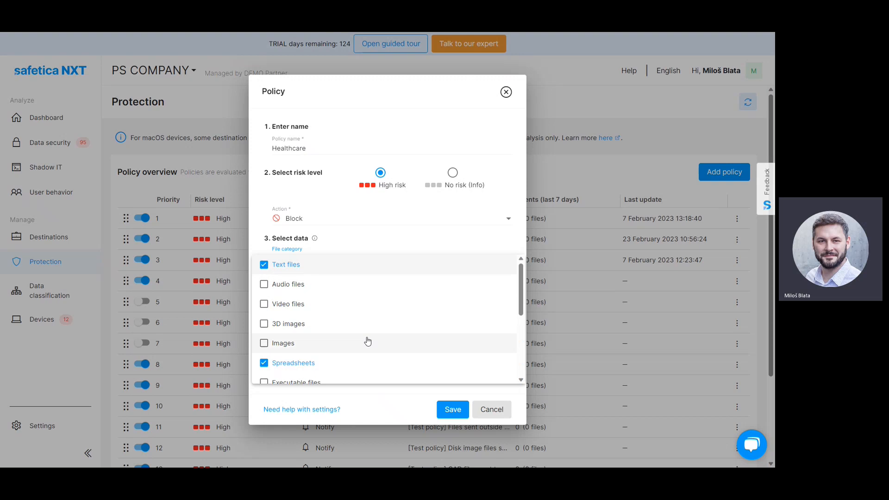
{"action": "scroll", "coordinate": [366, 340], "scroll_direction": "down", "scroll_amount": 4}
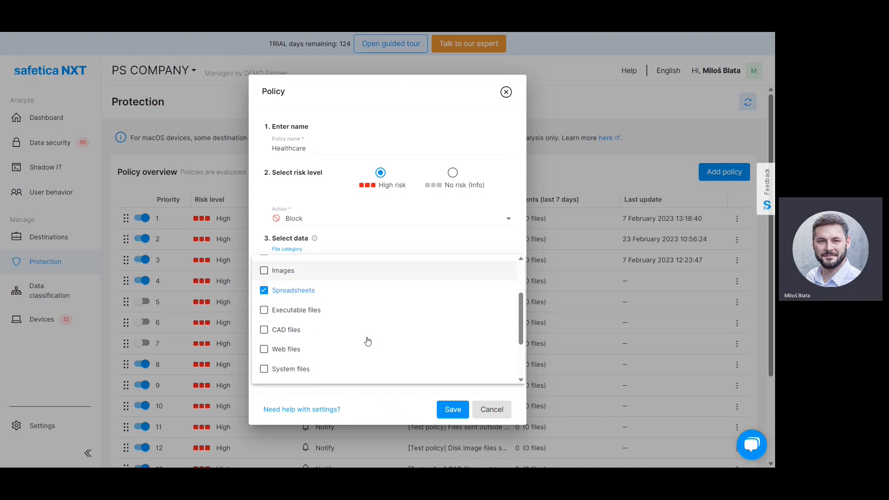
{"action": "scroll", "coordinate": [367, 341], "scroll_direction": "down", "scroll_amount": 1}
{"action": "left_click", "coordinate": [264, 331]}
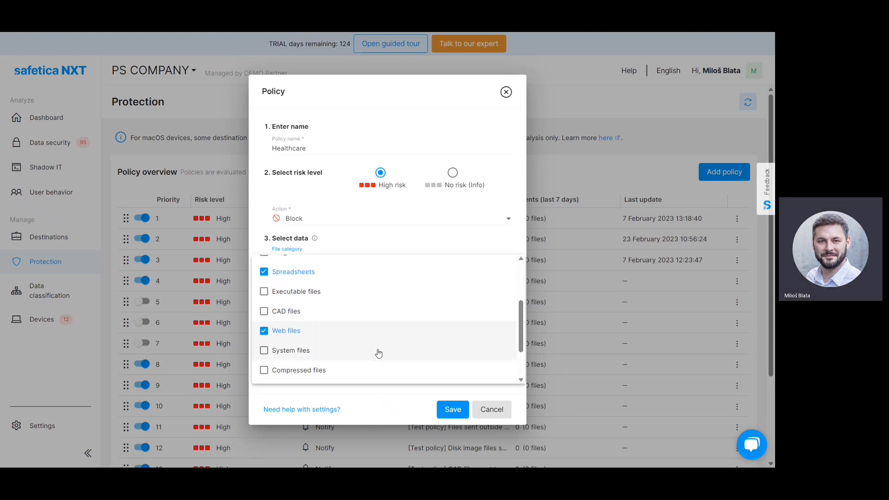
{"action": "scroll", "coordinate": [379, 354], "scroll_direction": "down", "scroll_amount": 3}
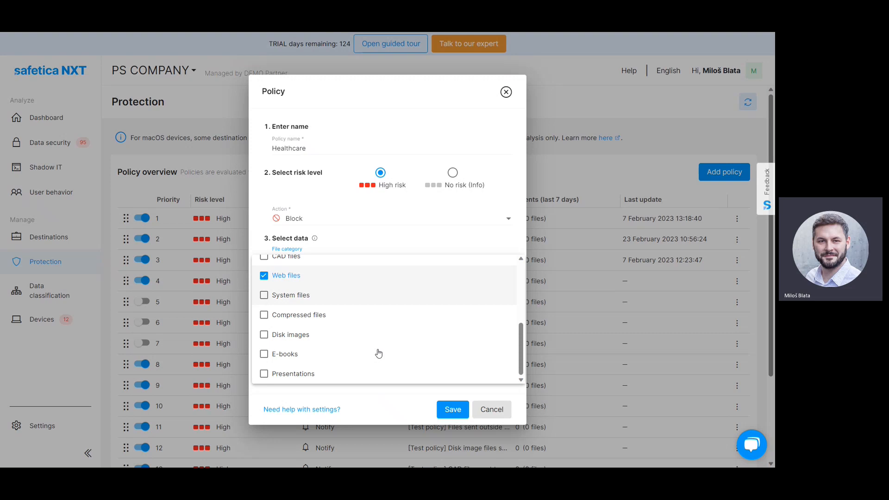
{"action": "scroll", "coordinate": [378, 354], "scroll_direction": "up", "scroll_amount": 7}
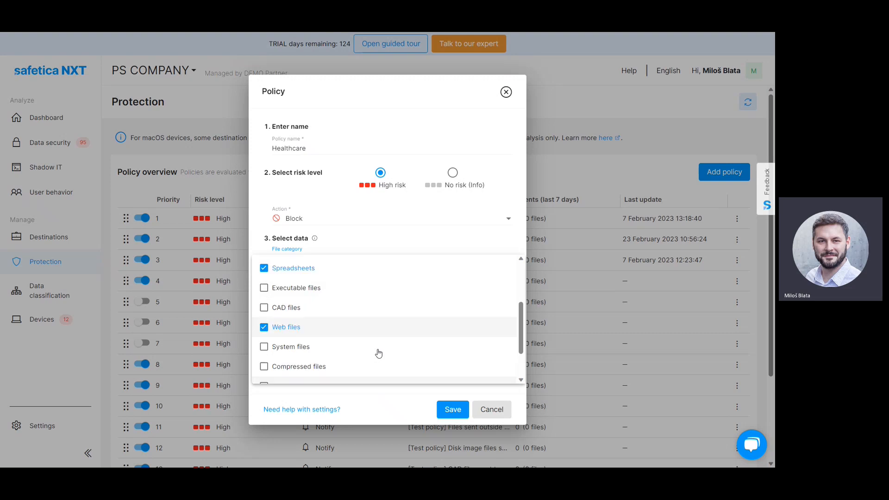
{"action": "left_click", "coordinate": [441, 237]}
Step: Set the policy's data classification to Healthcare
{"action": "left_click", "coordinate": [318, 289]}
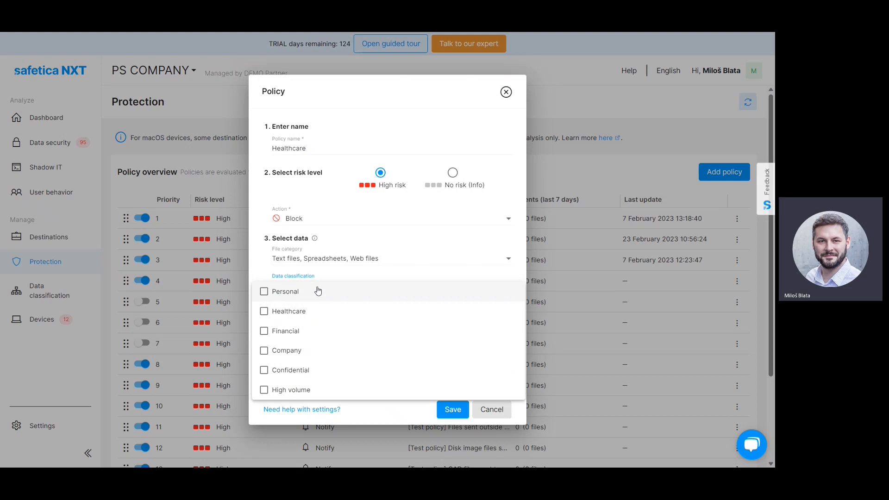
{"action": "left_click", "coordinate": [288, 313]}
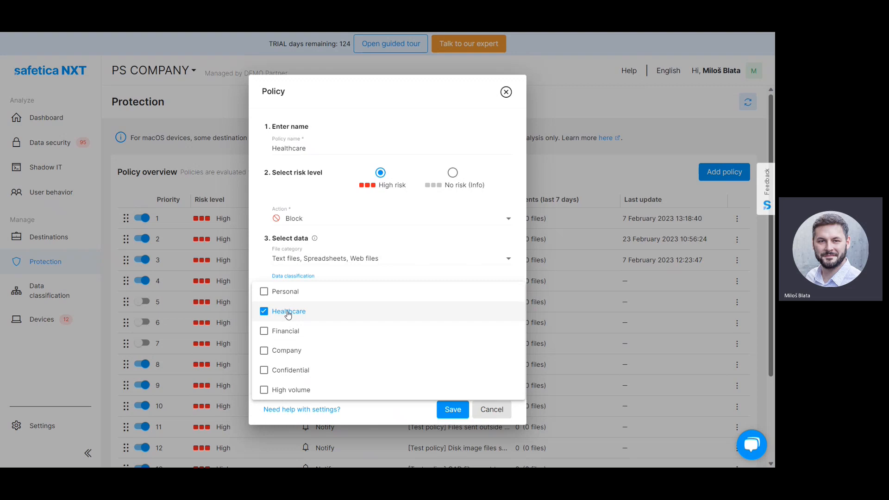
{"action": "left_click", "coordinate": [392, 268]}
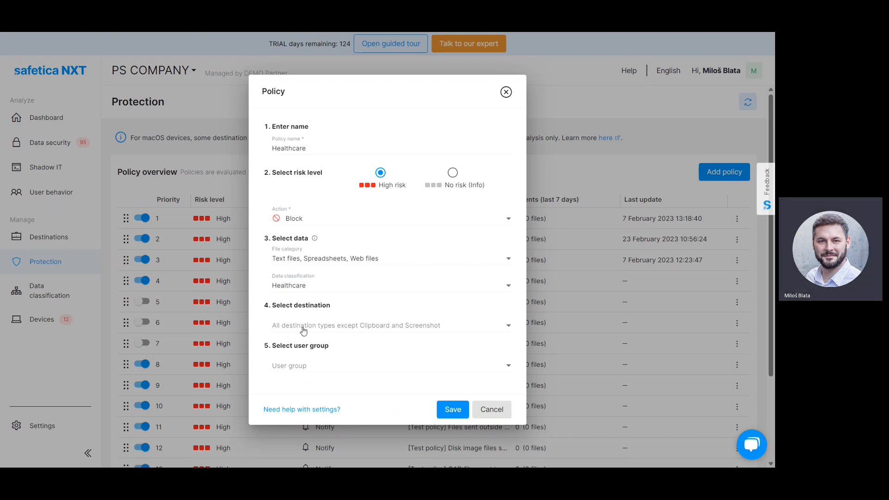
Step: Review the destination and user group options, leave both unselected, and save the Healthcare policy
{"action": "left_click", "coordinate": [333, 328]}
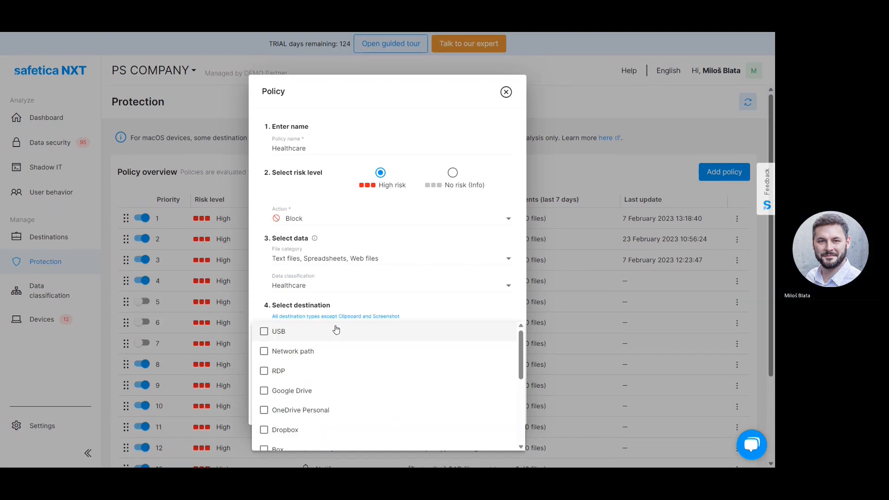
{"action": "scroll", "coordinate": [326, 391], "scroll_direction": "down", "scroll_amount": 4}
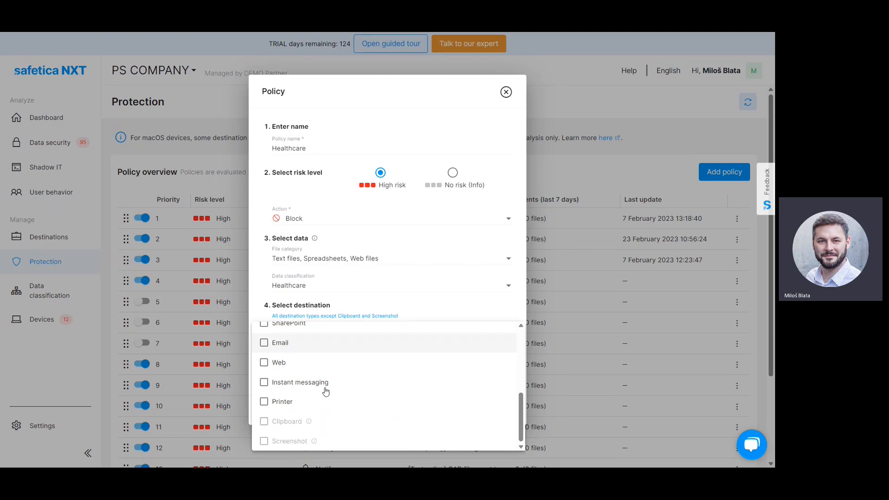
{"action": "scroll", "coordinate": [326, 391], "scroll_direction": "up", "scroll_amount": 4}
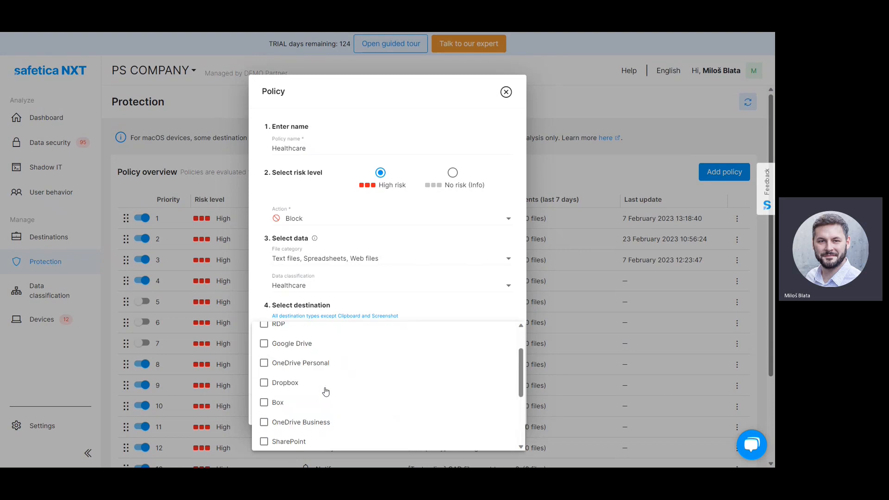
{"action": "left_click", "coordinate": [372, 314]}
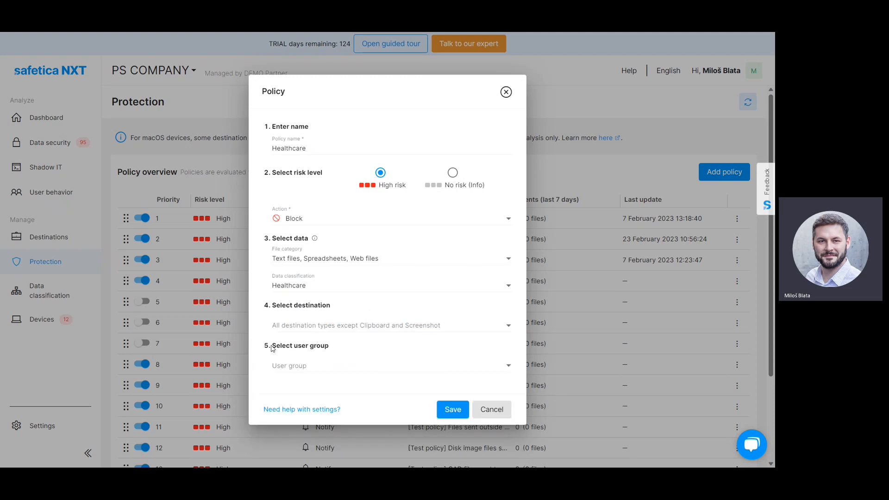
{"action": "left_click", "coordinate": [303, 361]}
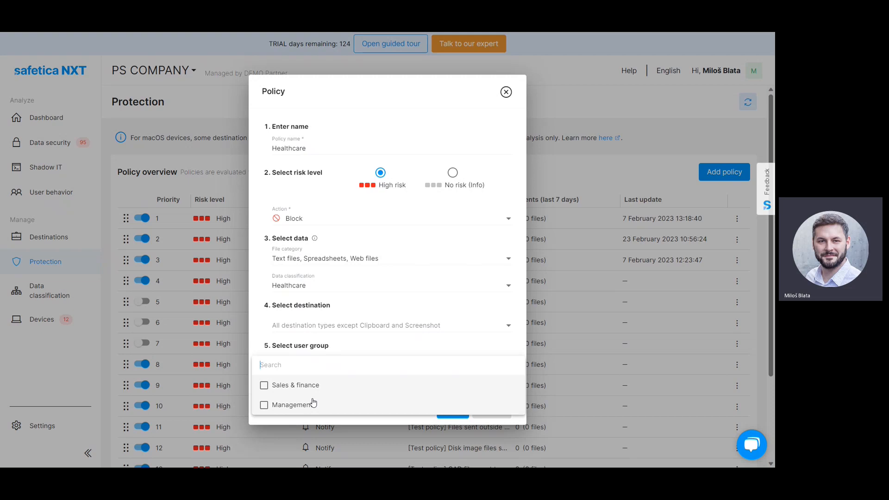
{"action": "left_click", "coordinate": [361, 344]}
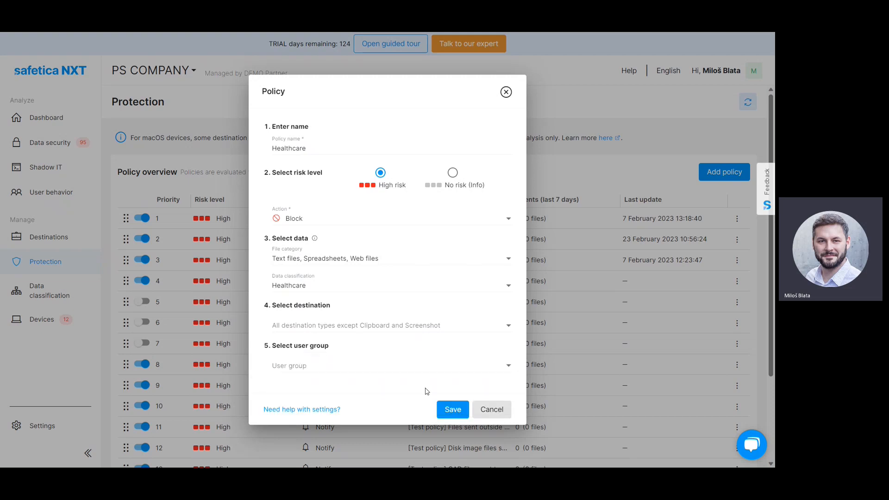
{"action": "left_click", "coordinate": [453, 410]}
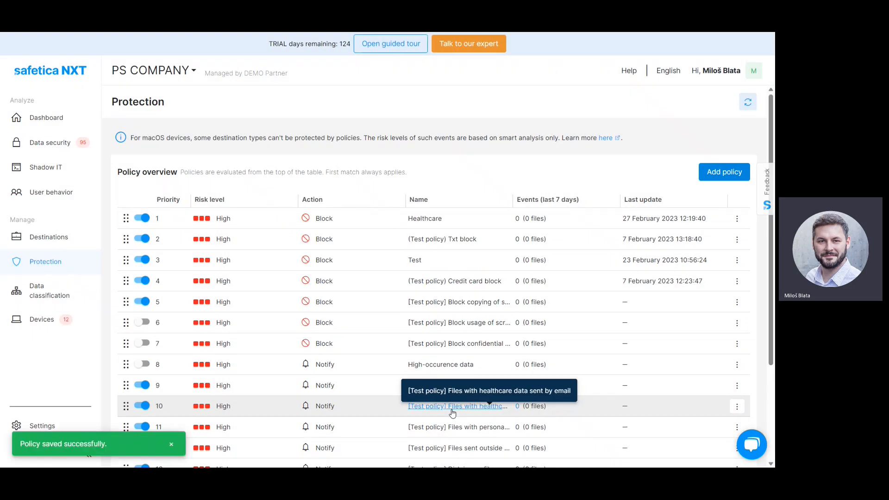
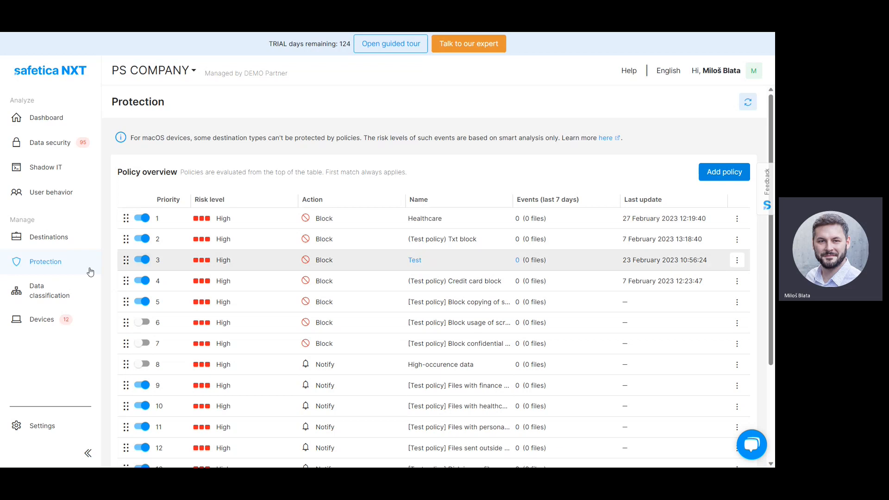
Step: Open the data classification overview and review the listed classifications, including the regulatory compliance ones
{"action": "left_click", "coordinate": [43, 293]}
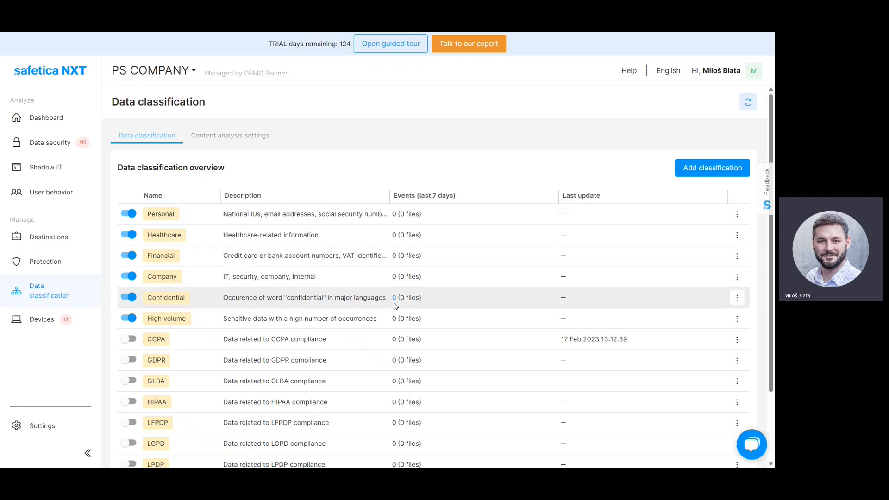
{"action": "scroll", "coordinate": [393, 304], "scroll_direction": "down", "scroll_amount": 2}
{"action": "scroll", "coordinate": [395, 306], "scroll_direction": "up", "scroll_amount": 2}
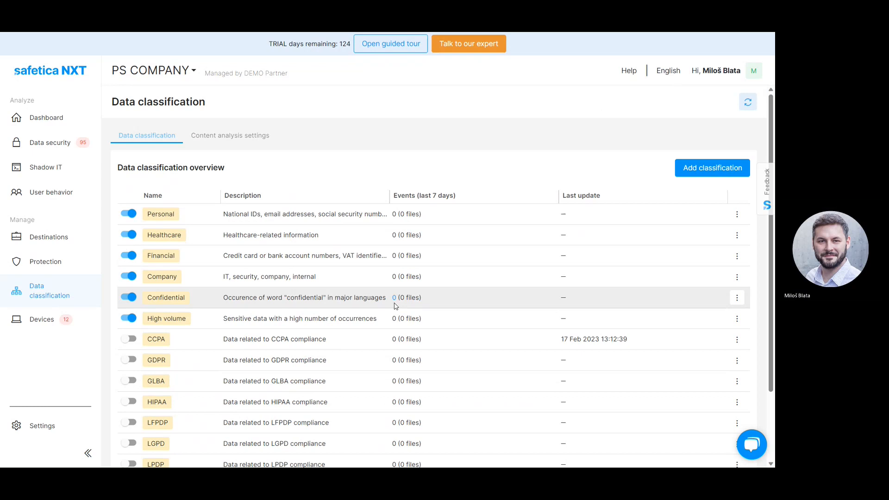
{"action": "scroll", "coordinate": [371, 343], "scroll_direction": "down", "scroll_amount": 2}
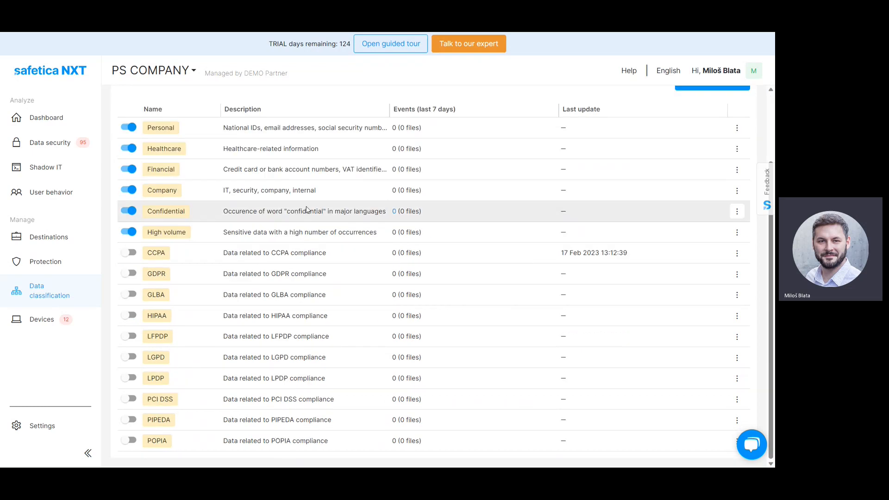
{"action": "scroll", "coordinate": [306, 210], "scroll_direction": "up", "scroll_amount": 2}
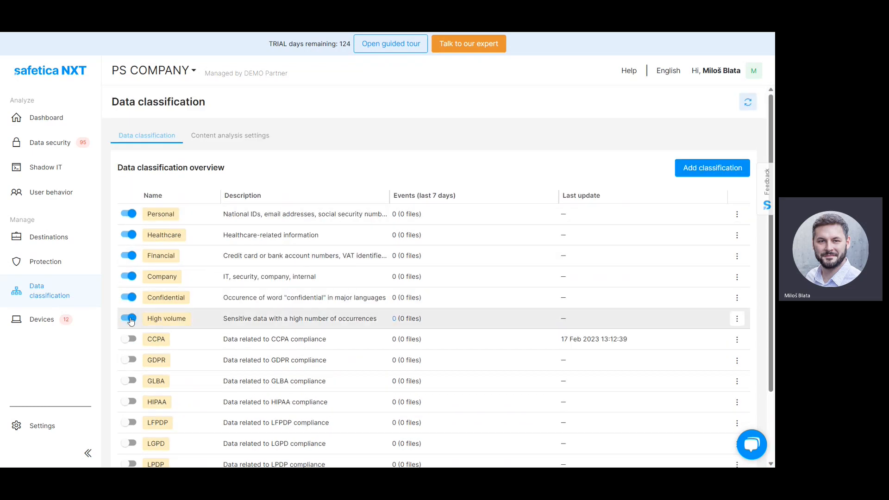
Step: Open the Healthcare data classification and review its list of rules
{"action": "left_click", "coordinate": [170, 238]}
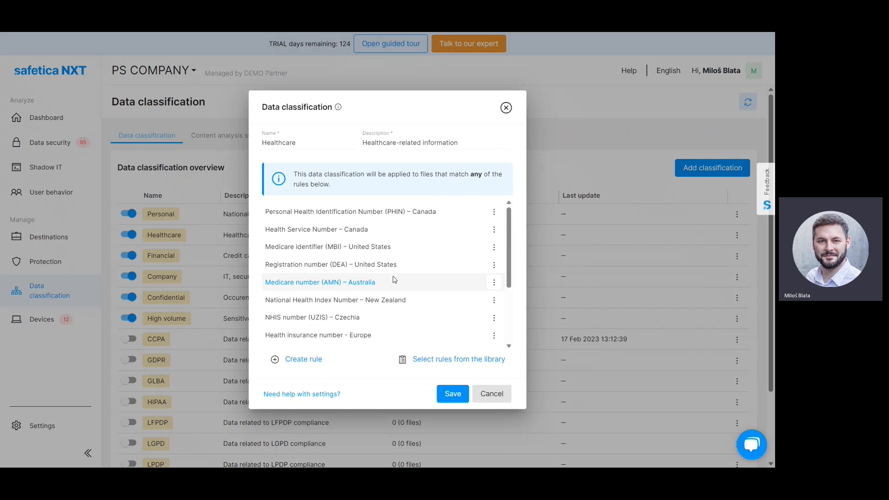
{"action": "scroll", "coordinate": [395, 280], "scroll_direction": "down", "scroll_amount": 3}
{"action": "scroll", "coordinate": [394, 279], "scroll_direction": "up", "scroll_amount": 3}
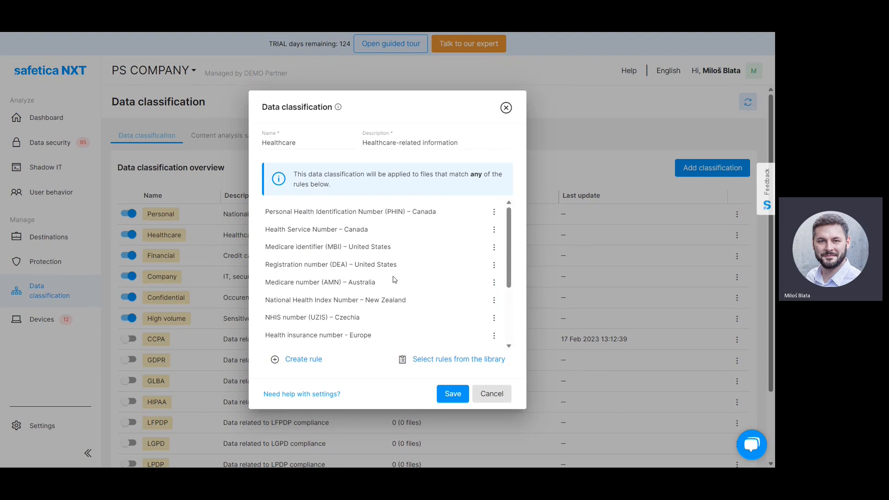
{"action": "scroll", "coordinate": [395, 279], "scroll_direction": "down", "scroll_amount": 3}
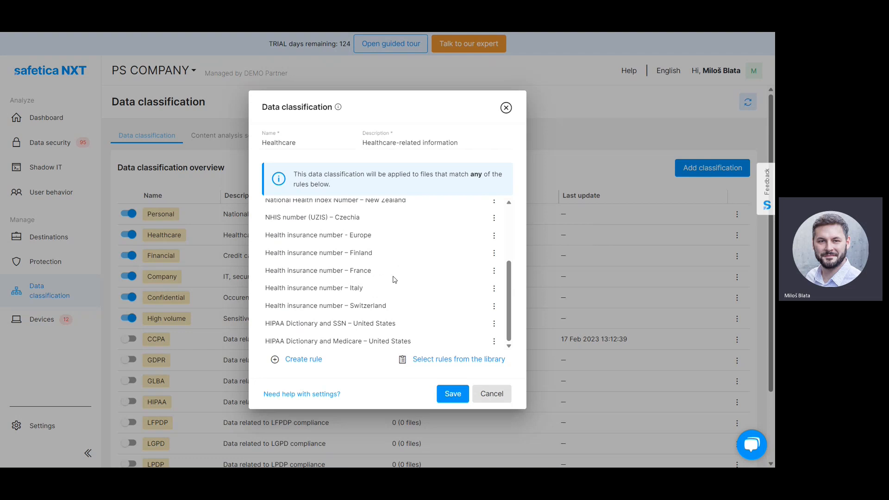
Step: Try out a new rule for the Healthcare classification with a Regex element and a second element, review its occurrences setting, and discard it
{"action": "left_click", "coordinate": [303, 361]}
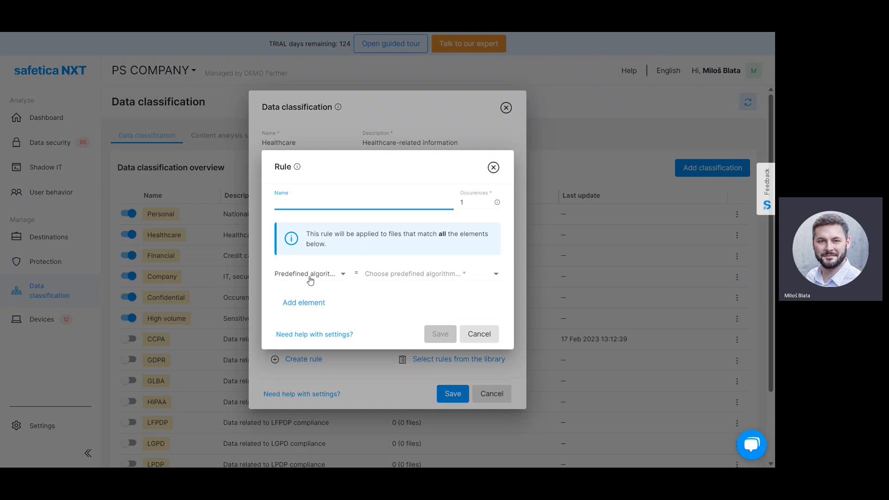
{"action": "left_click", "coordinate": [330, 275]}
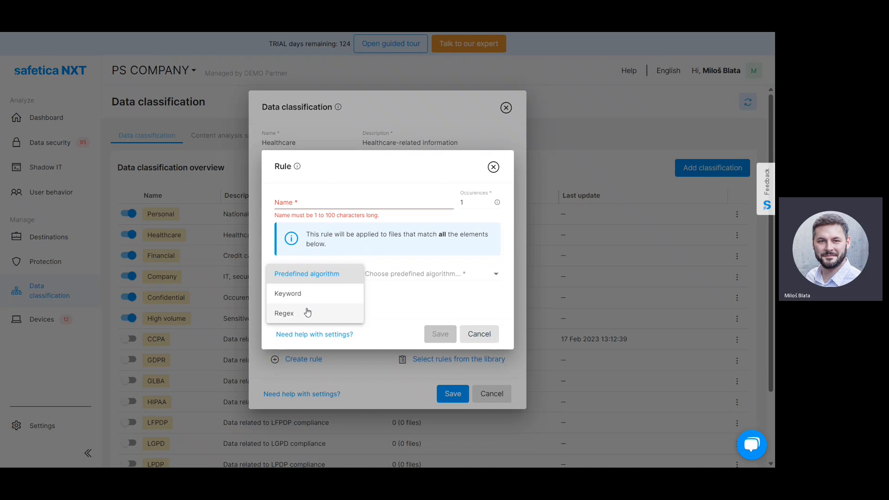
{"action": "left_click", "coordinate": [307, 313]}
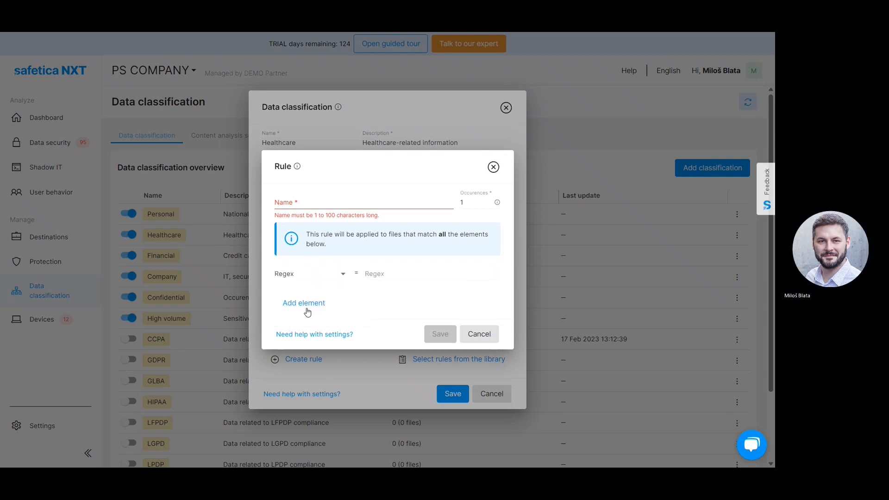
{"action": "left_click", "coordinate": [397, 274]}
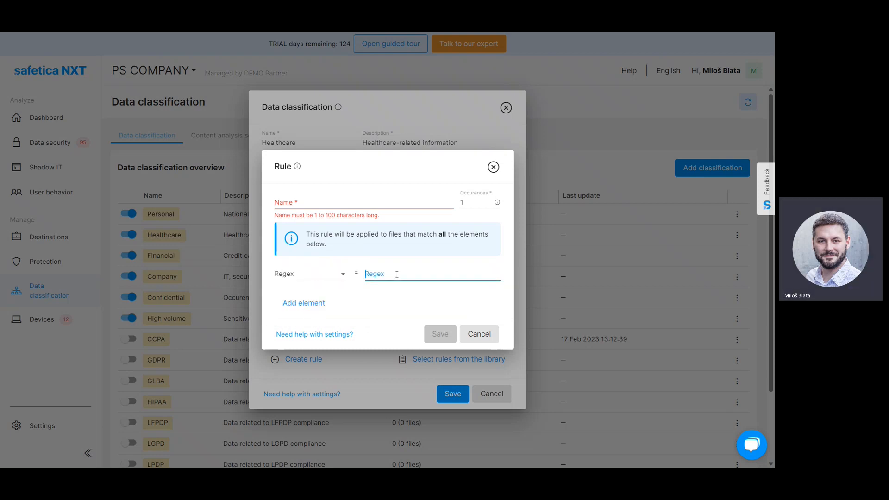
{"action": "left_click", "coordinate": [318, 302]}
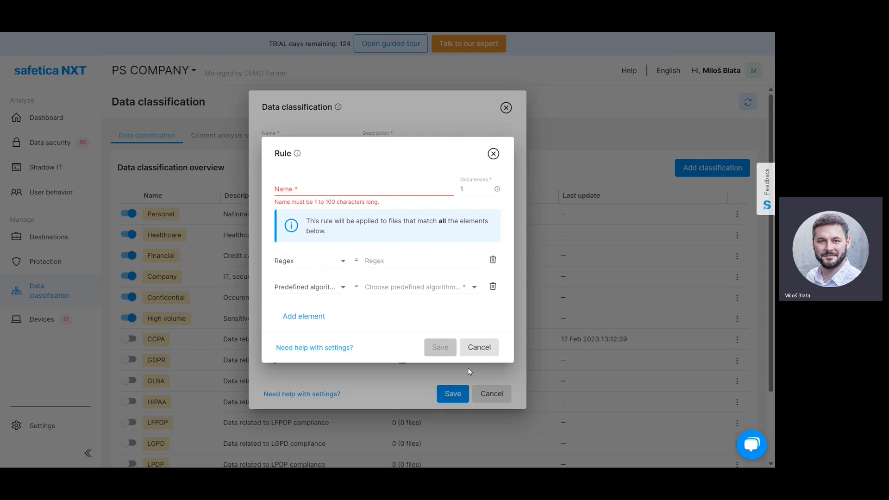
{"action": "left_click", "coordinate": [475, 191]}
{"action": "left_click", "coordinate": [491, 188]}
{"action": "left_click", "coordinate": [492, 188]}
{"action": "left_click", "coordinate": [491, 187]}
{"action": "left_click", "coordinate": [491, 188]}
{"action": "left_click", "coordinate": [478, 348]}
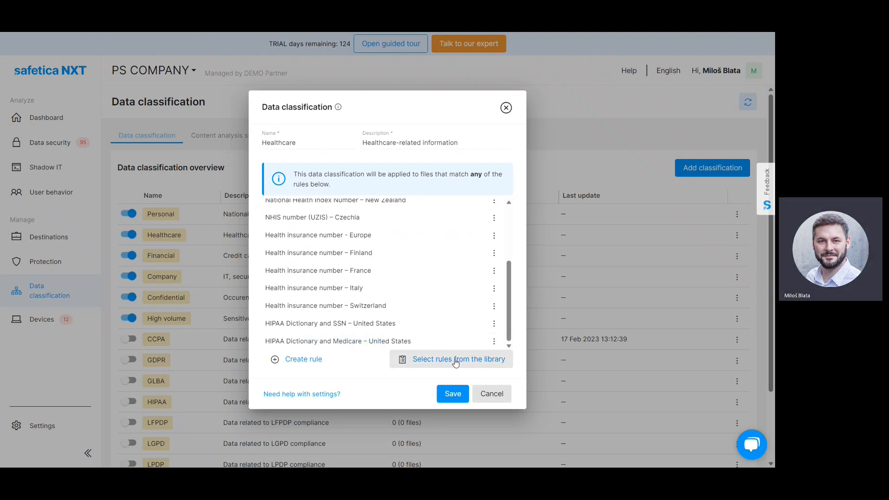
Step: Browse the rule library filtered by the country United Kingdom, and close it and the Healthcare classification without saving
{"action": "left_click", "coordinate": [455, 359]}
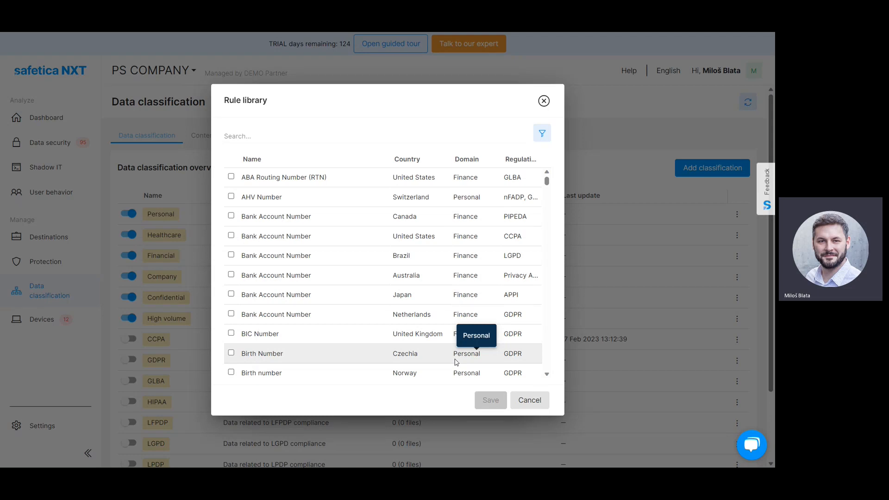
{"action": "left_click", "coordinate": [540, 139]}
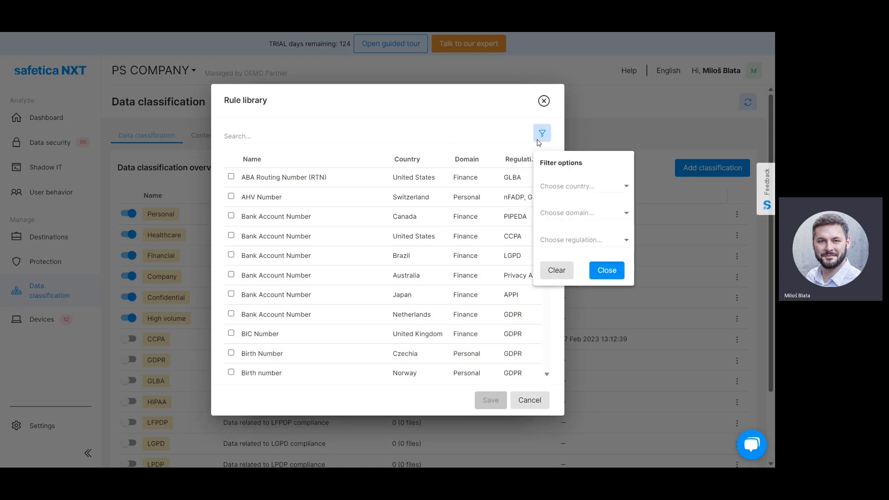
{"action": "left_click", "coordinate": [555, 190]}
{"action": "type", "text": "uni"}
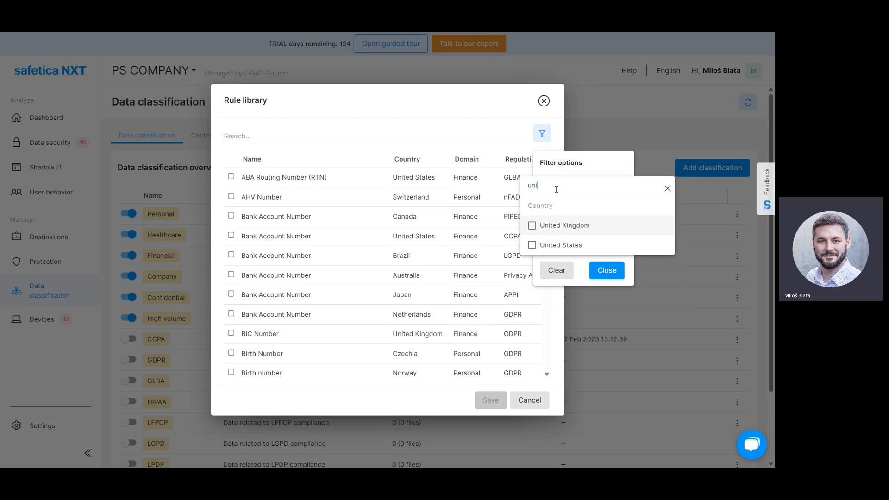
{"action": "left_click", "coordinate": [533, 225]}
{"action": "left_click", "coordinate": [610, 273]}
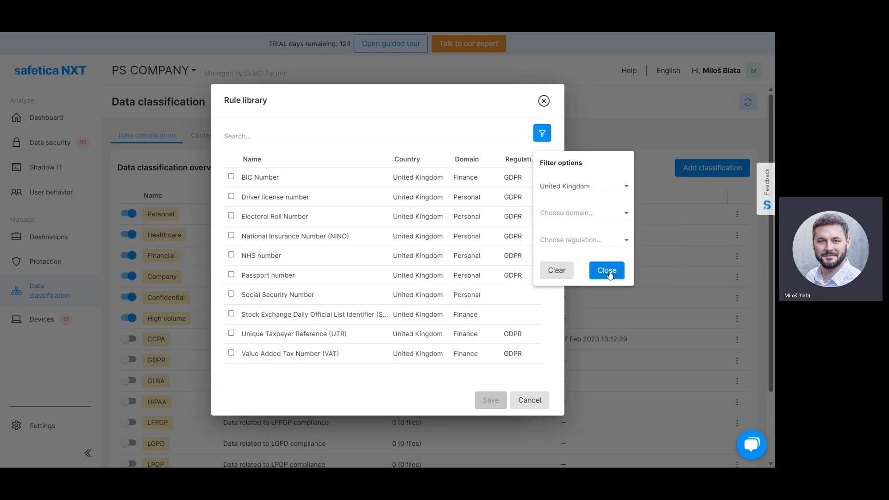
{"action": "left_click", "coordinate": [610, 273]}
{"action": "scroll", "coordinate": [280, 324], "scroll_direction": "down", "scroll_amount": 1}
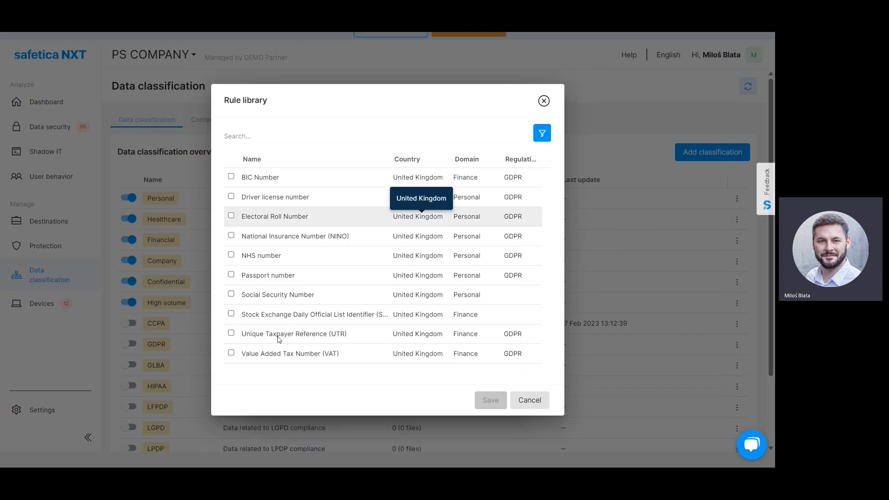
{"action": "scroll", "coordinate": [279, 340], "scroll_direction": "up", "scroll_amount": 1}
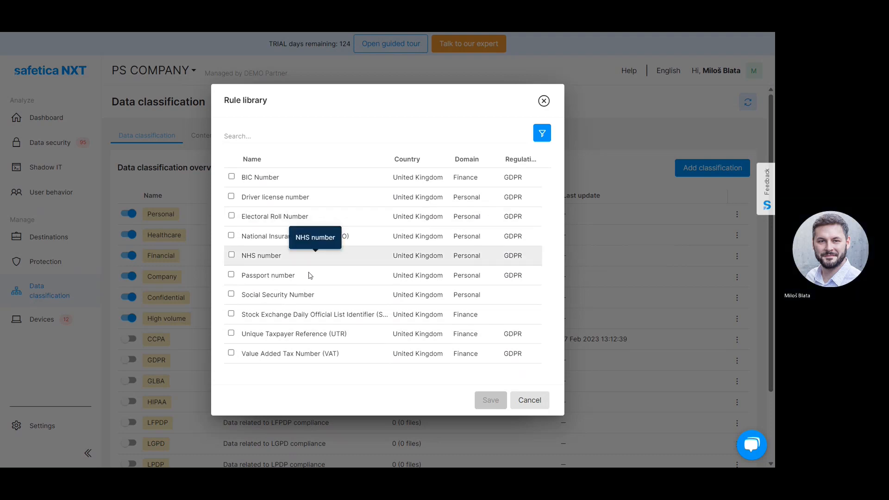
{"action": "left_click", "coordinate": [528, 396]}
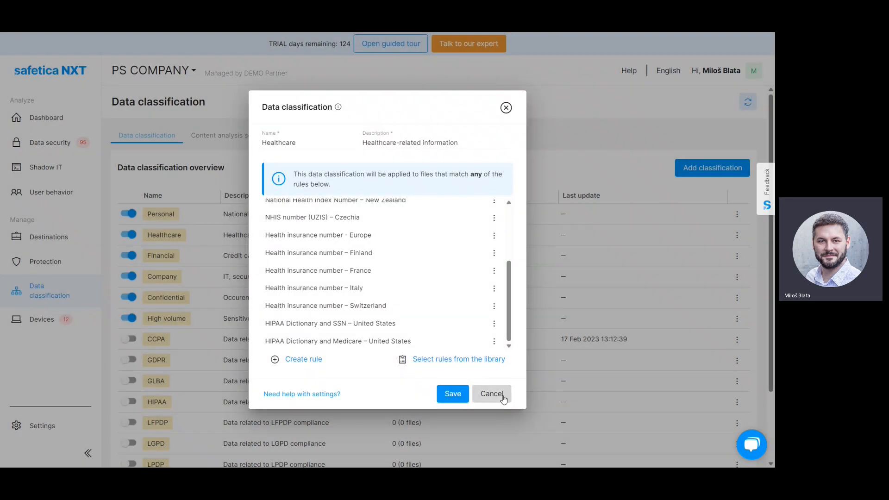
{"action": "left_click", "coordinate": [492, 394]}
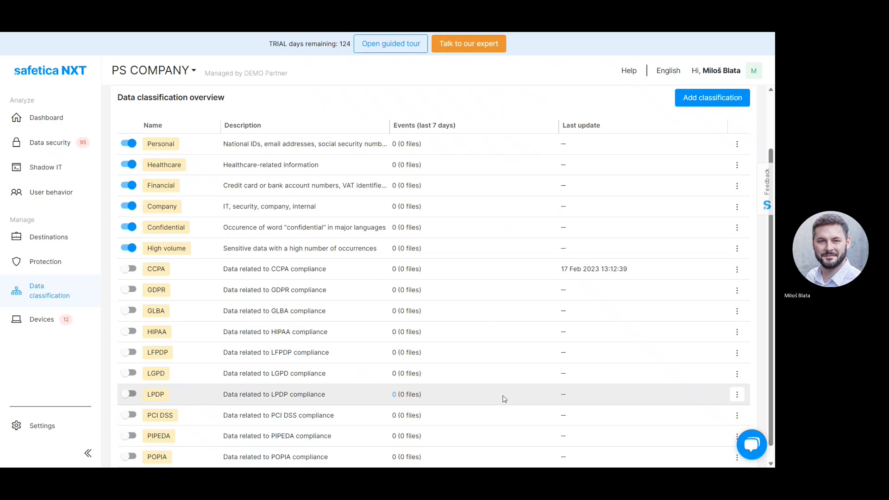
Step: Enable OCR in the content analysis settings of data classification
{"action": "scroll", "coordinate": [504, 399], "scroll_direction": "up", "scroll_amount": 2}
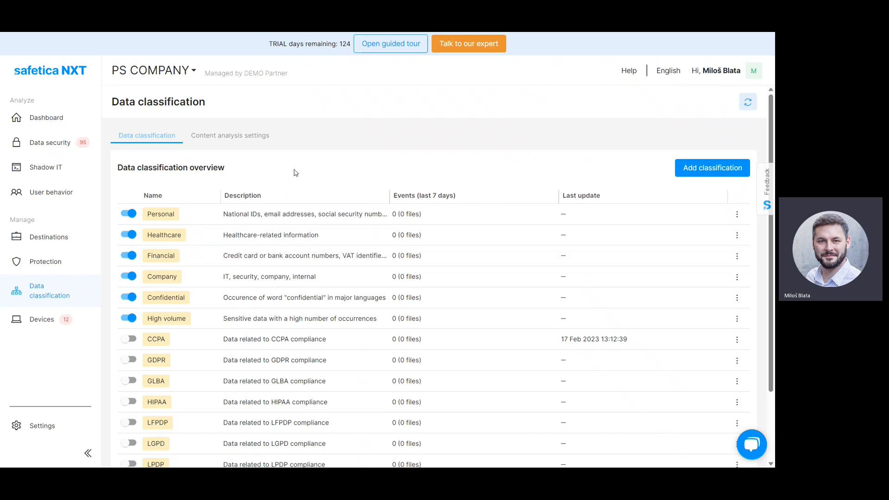
{"action": "left_click", "coordinate": [250, 139]}
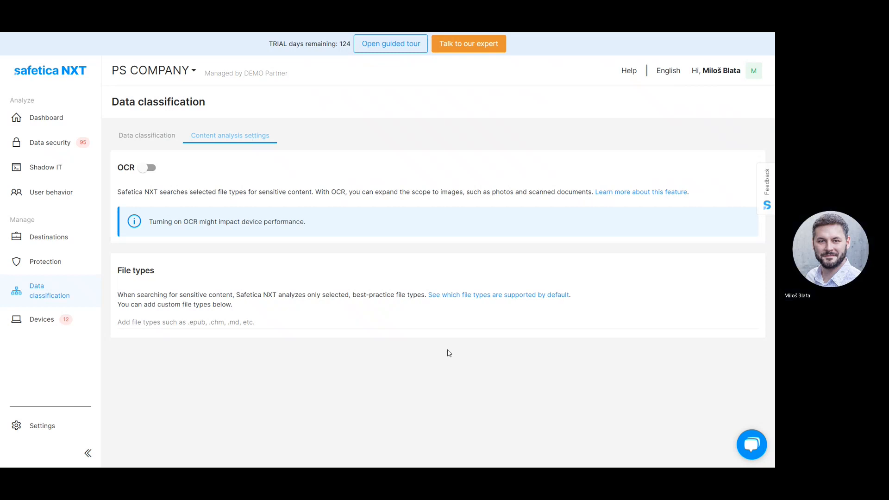
{"action": "left_click", "coordinate": [191, 322]}
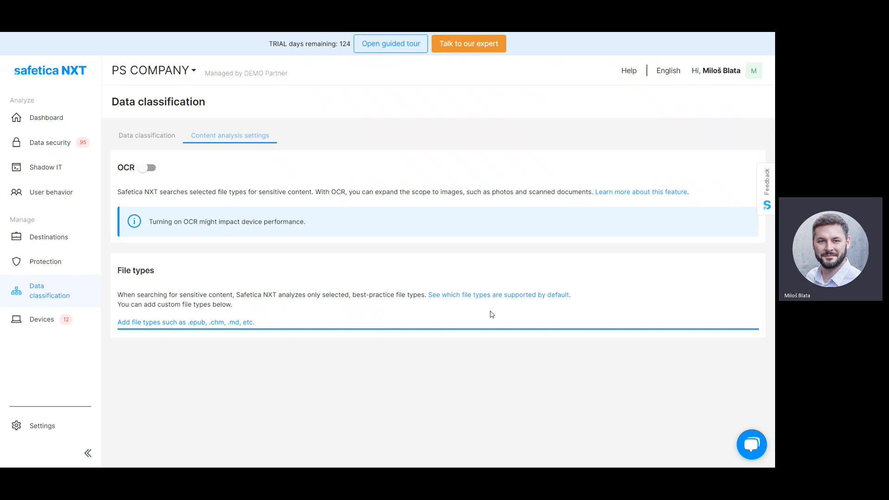
{"action": "left_click", "coordinate": [143, 135]}
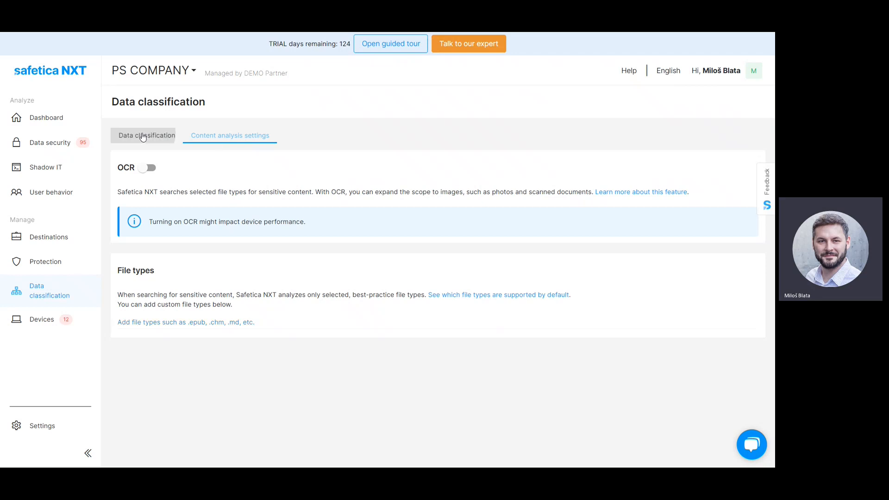
{"action": "left_click", "coordinate": [219, 138]}
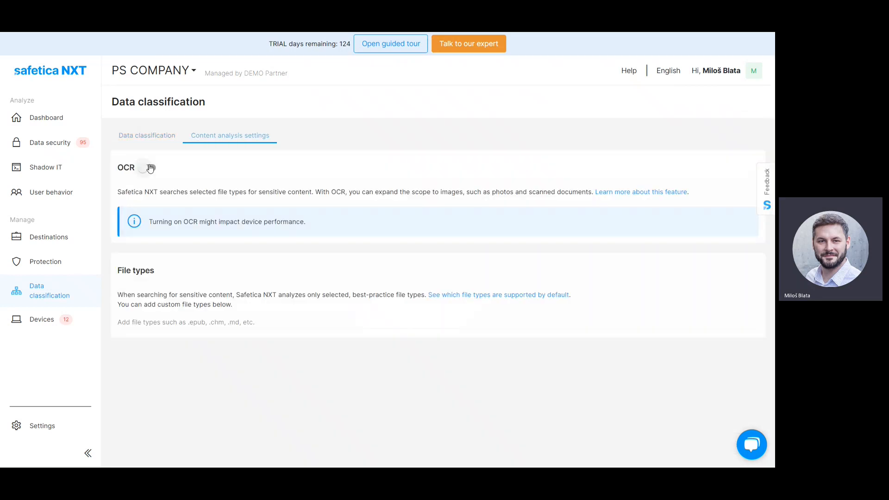
{"action": "left_click", "coordinate": [148, 168]}
{"action": "left_click", "coordinate": [146, 320]}
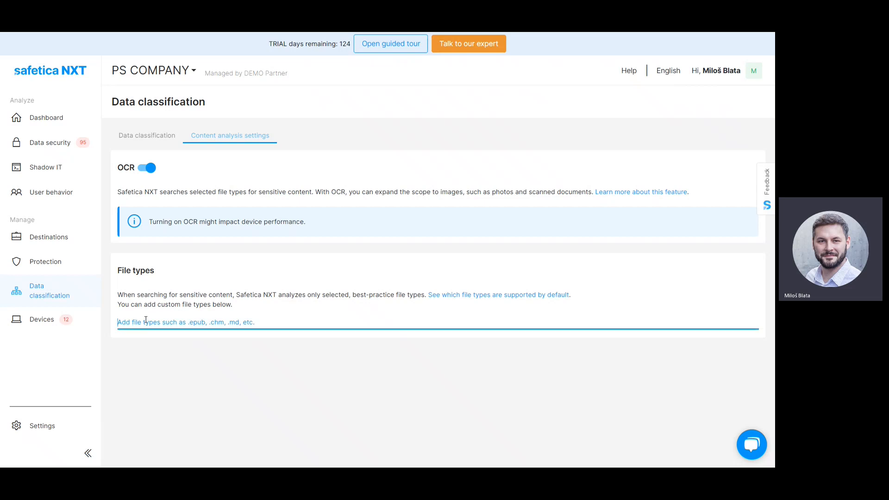
{"action": "left_click", "coordinate": [397, 344]}
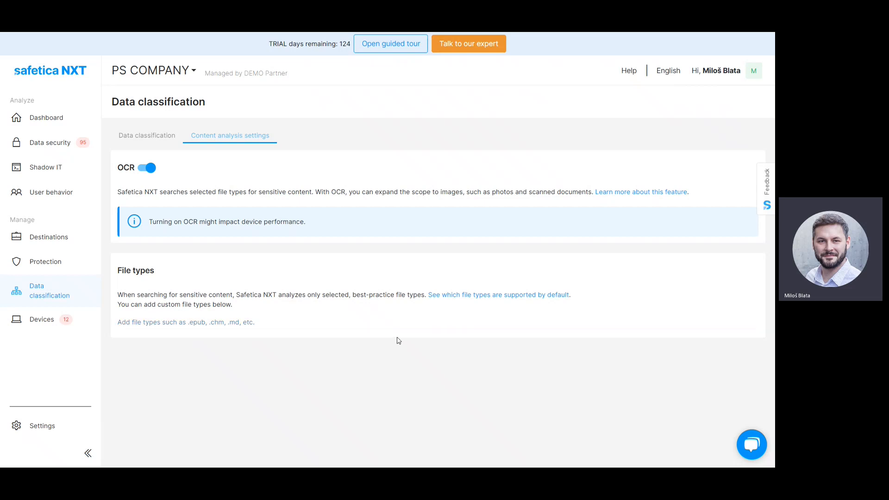
Step: Open the help article on file types supported by default and highlight its list of scanned file types
{"action": "left_click", "coordinate": [463, 301]}
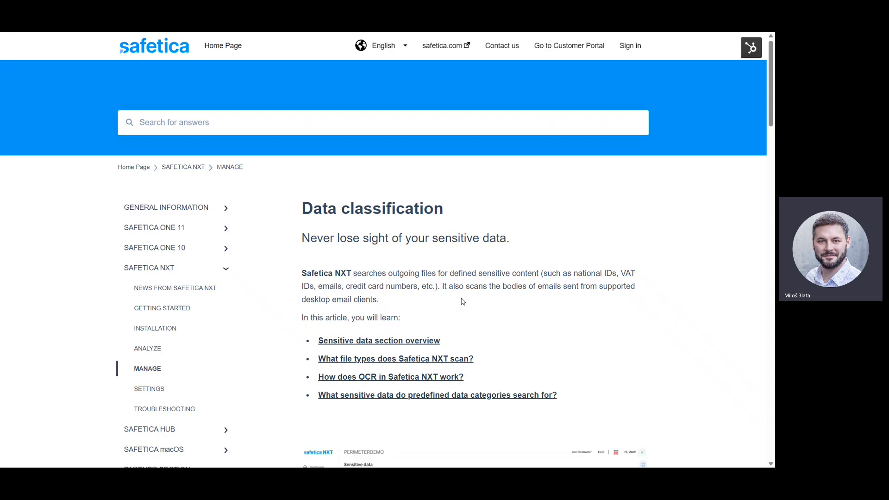
{"action": "scroll", "coordinate": [462, 302], "scroll_direction": "down", "scroll_amount": 3}
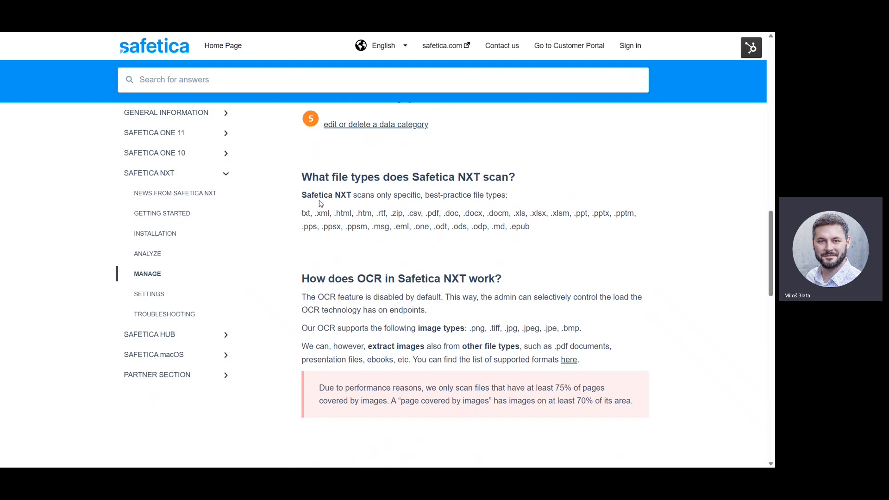
{"action": "left_click_drag", "start_coordinate": [302, 213], "coordinate": [557, 235]}
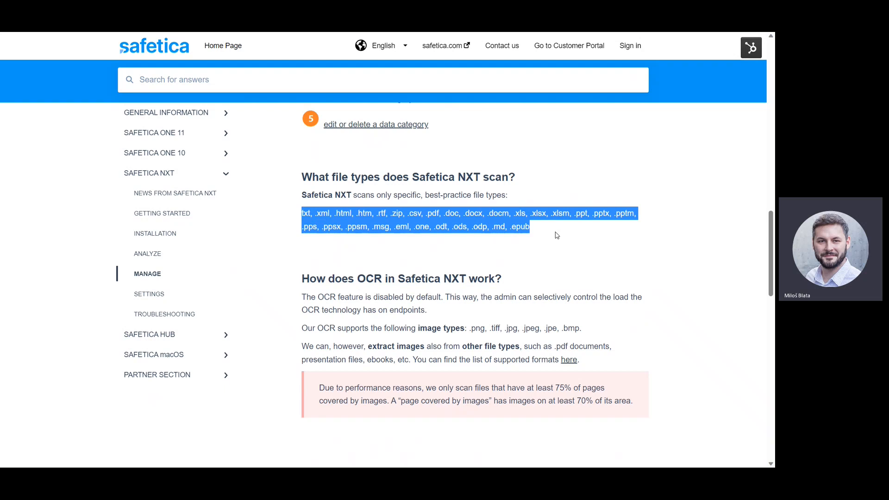
Step: Return to Safetica NXT and add the custom file type .123abc to the content analysis settings
{"action": "key", "text": "alt+Tab"}
{"action": "left_click", "coordinate": [248, 321]}
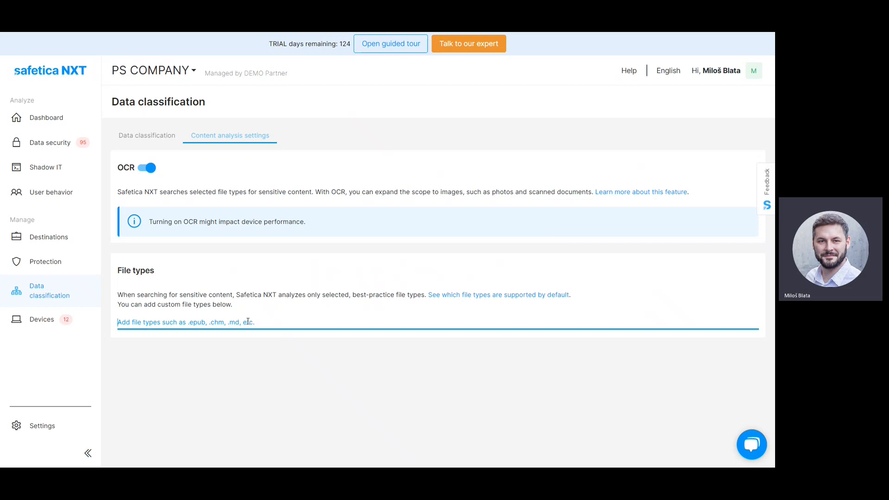
{"action": "type", "text": "."}
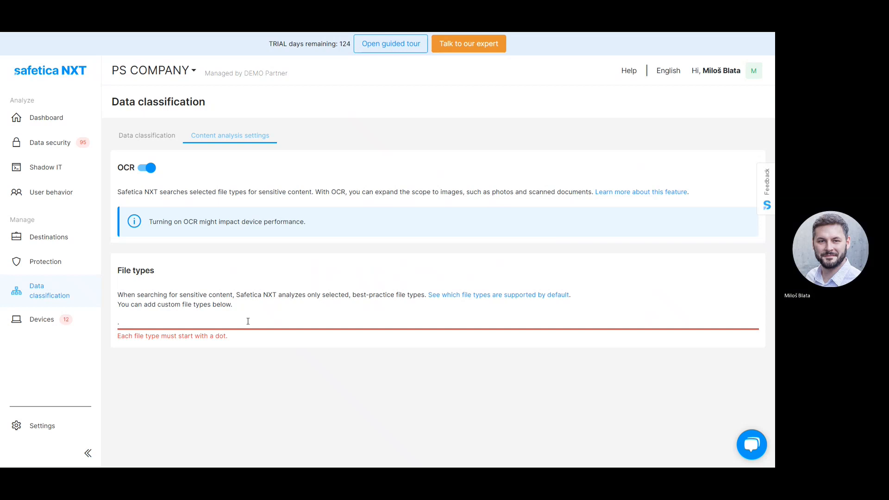
{"action": "type", "text": "123abc"}
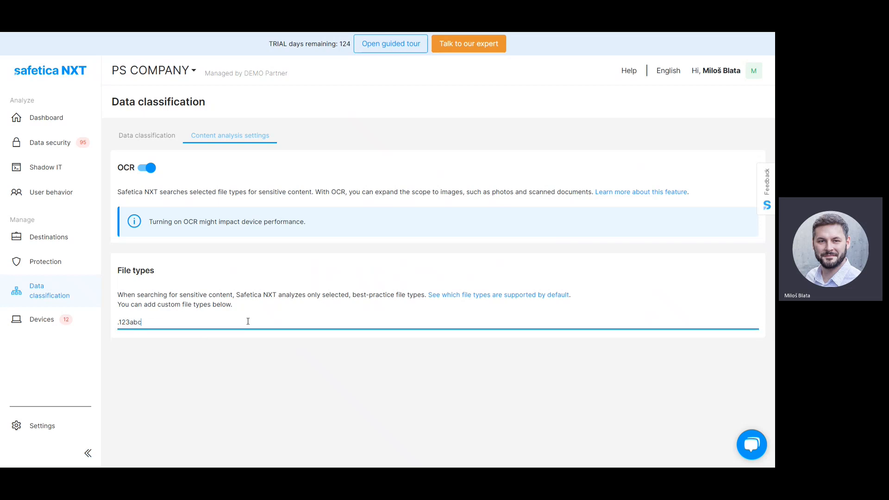
{"action": "key", "text": "Return"}
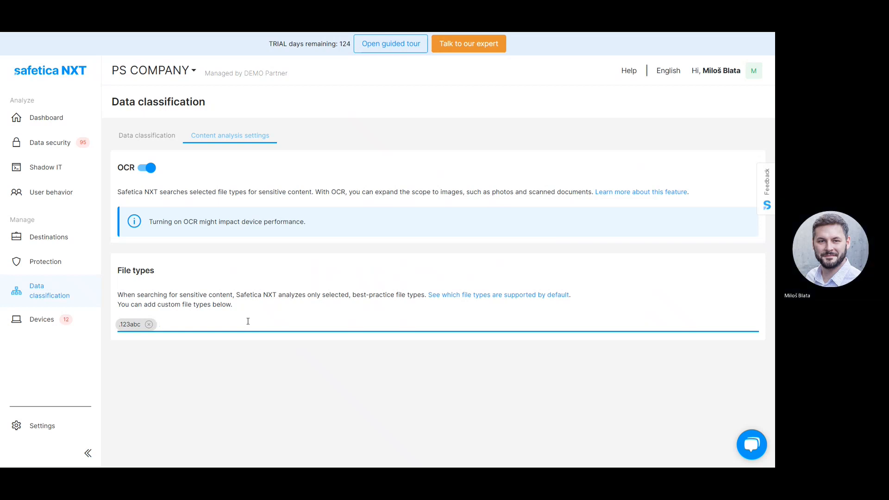
Step: Open the protection policies and look at the user groups offered for a new policy, then cancel it without saving
{"action": "left_click", "coordinate": [150, 137]}
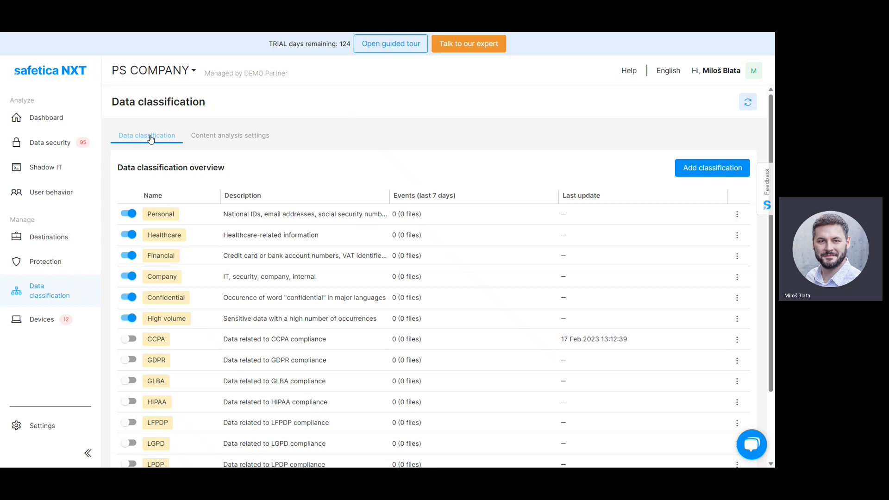
{"action": "left_click", "coordinate": [69, 265]}
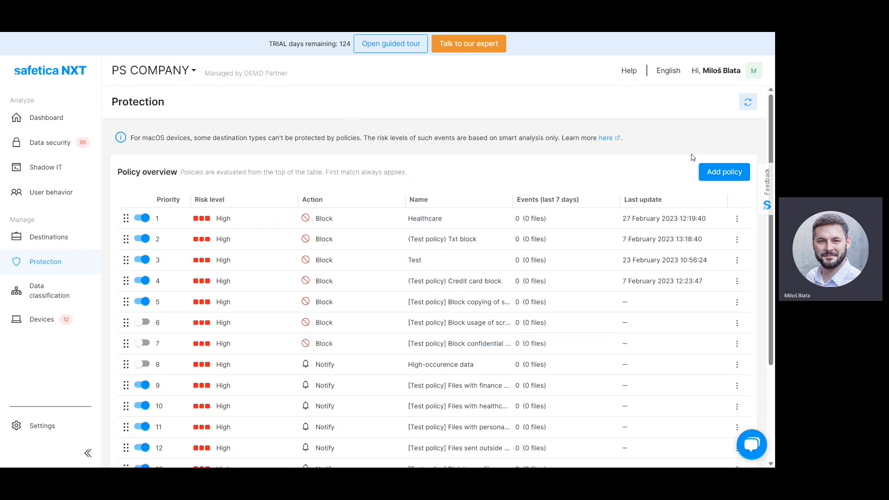
{"action": "left_click", "coordinate": [718, 173]}
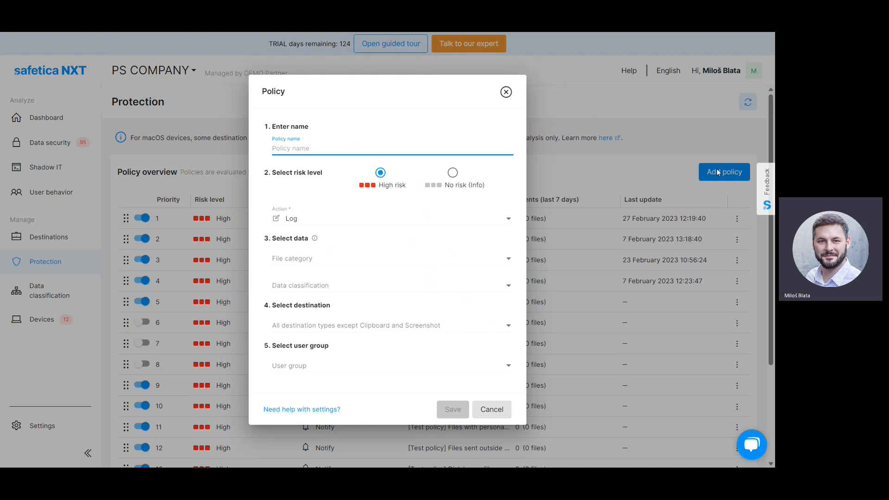
{"action": "left_click", "coordinate": [471, 366]}
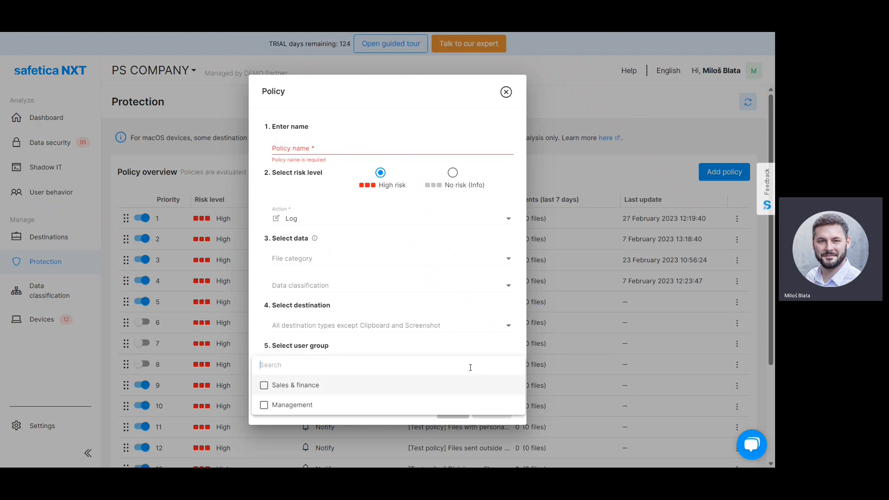
{"action": "key", "text": "Escape"}
{"action": "key", "text": "Escape"}
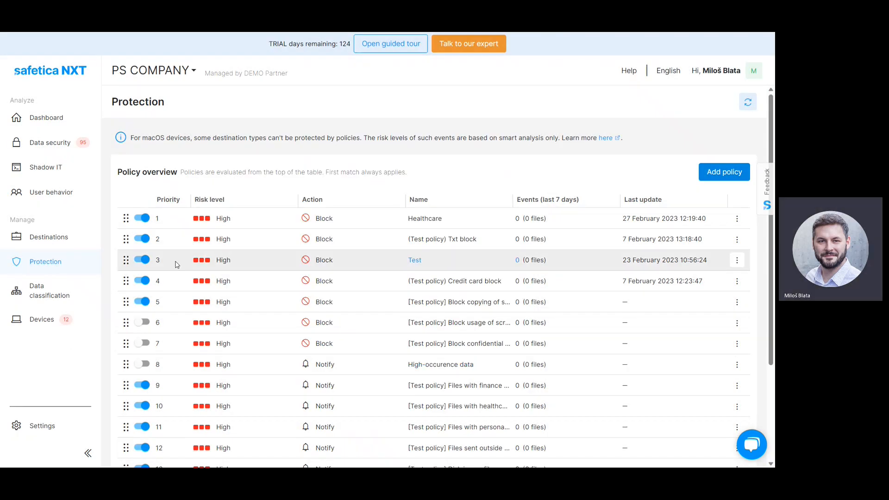
Step: Look through the User behavior overview and the company application and website activities in Shadow IT
{"action": "left_click", "coordinate": [66, 193]}
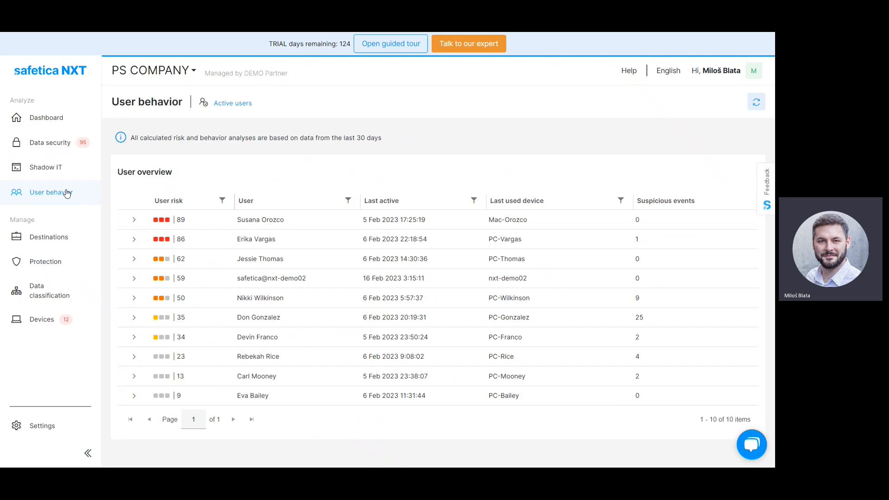
{"action": "left_click", "coordinate": [62, 175]}
{"action": "scroll", "coordinate": [272, 334], "scroll_direction": "down", "scroll_amount": 2}
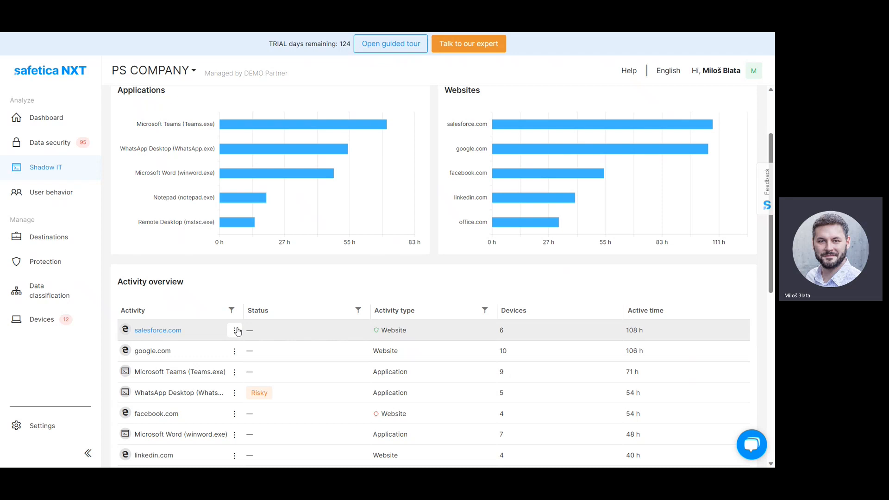
{"action": "scroll", "coordinate": [238, 331], "scroll_direction": "up", "scroll_amount": 2}
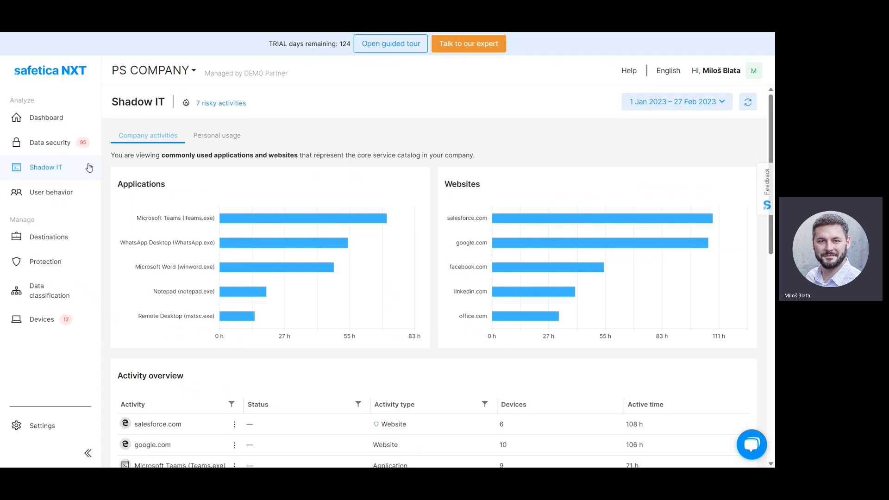
Step: Open the list of users in the settings
{"action": "left_click", "coordinate": [37, 425]}
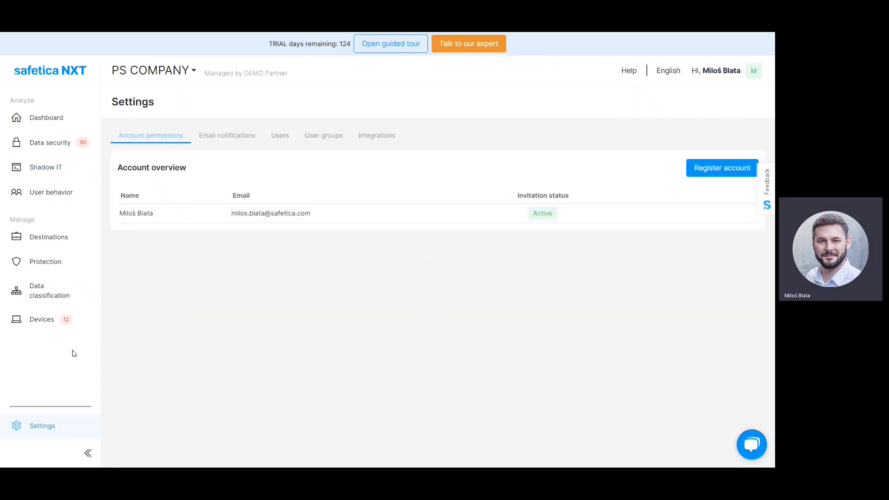
{"action": "left_click", "coordinate": [278, 137]}
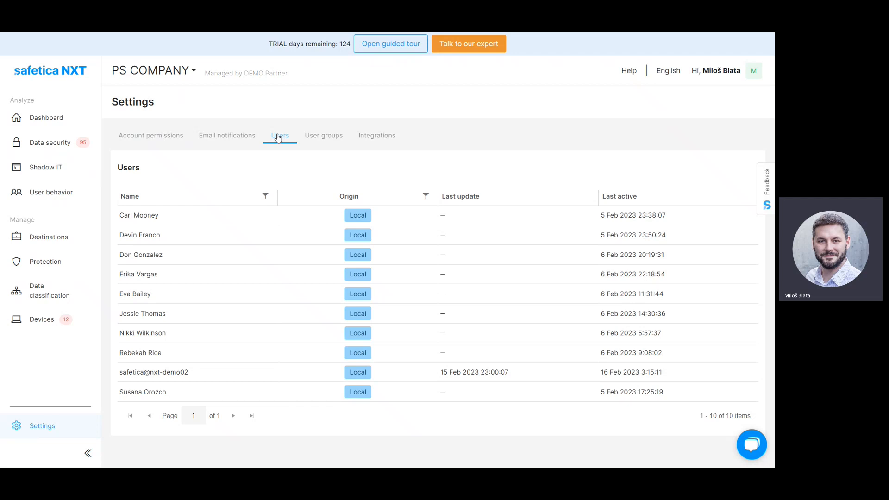
Step: Examine the data security events, including the available table columns and the details of the CZbirthnumbers.txt event
{"action": "left_click", "coordinate": [63, 139]}
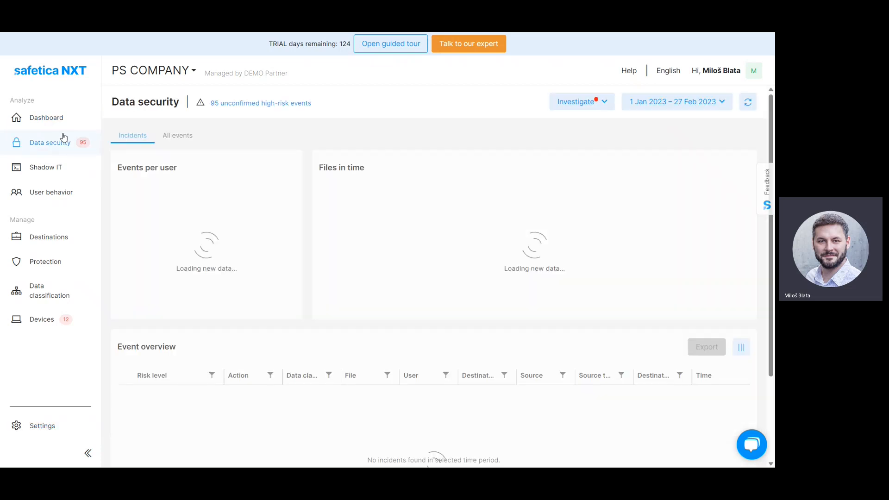
{"action": "scroll", "coordinate": [216, 353], "scroll_direction": "down", "scroll_amount": 1}
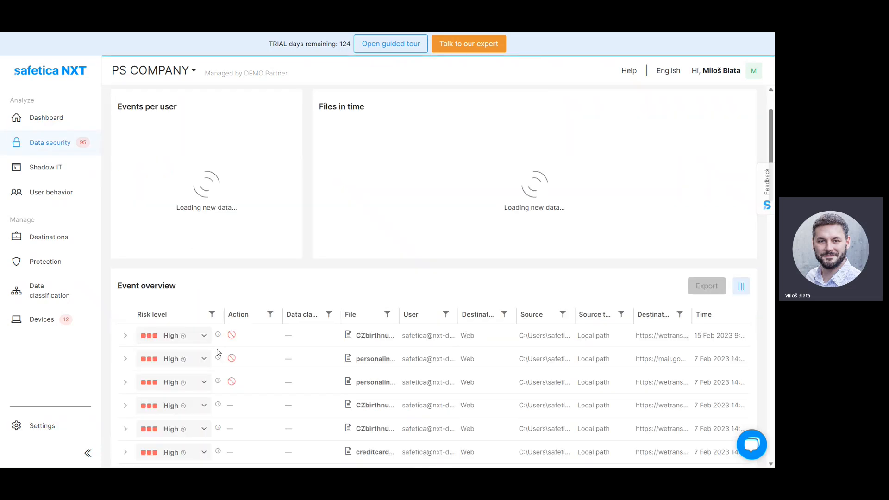
{"action": "scroll", "coordinate": [373, 373], "scroll_direction": "up", "scroll_amount": 1}
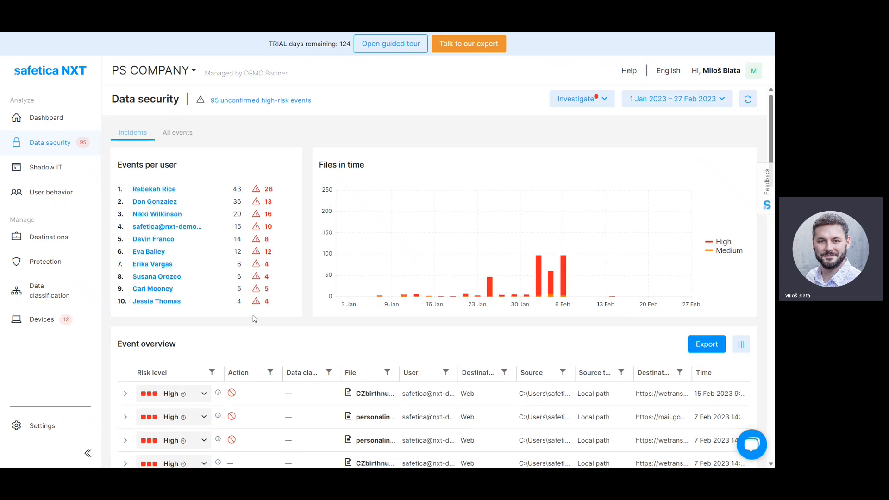
{"action": "scroll", "coordinate": [255, 298], "scroll_direction": "down", "scroll_amount": 2}
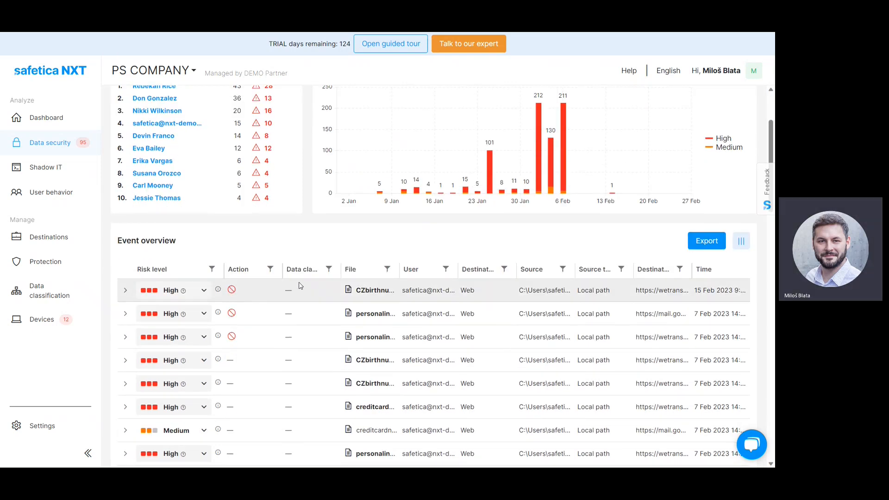
{"action": "left_click", "coordinate": [741, 241]}
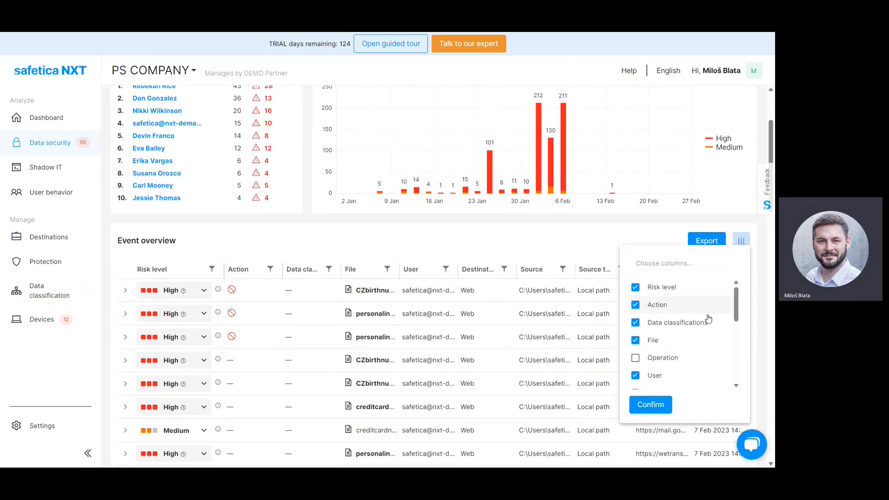
{"action": "scroll", "coordinate": [698, 332], "scroll_direction": "down", "scroll_amount": 1}
{"action": "scroll", "coordinate": [698, 332], "scroll_direction": "down", "scroll_amount": 1}
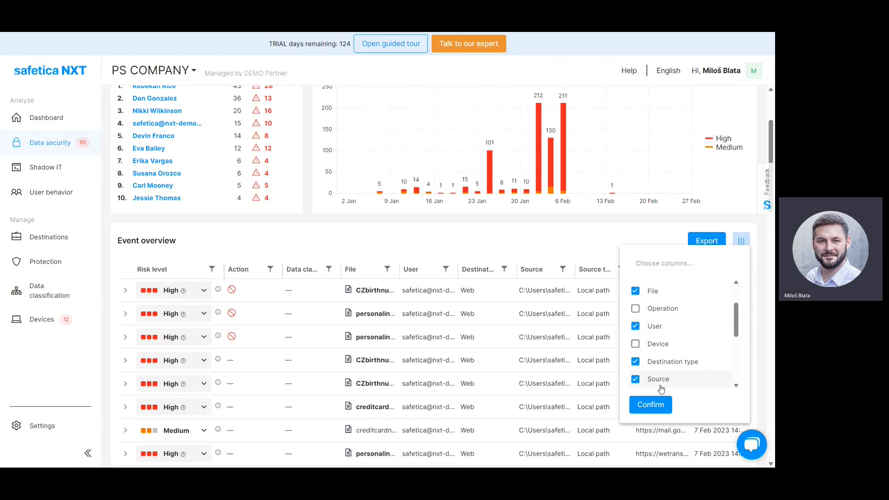
{"action": "double_click", "coordinate": [427, 293]}
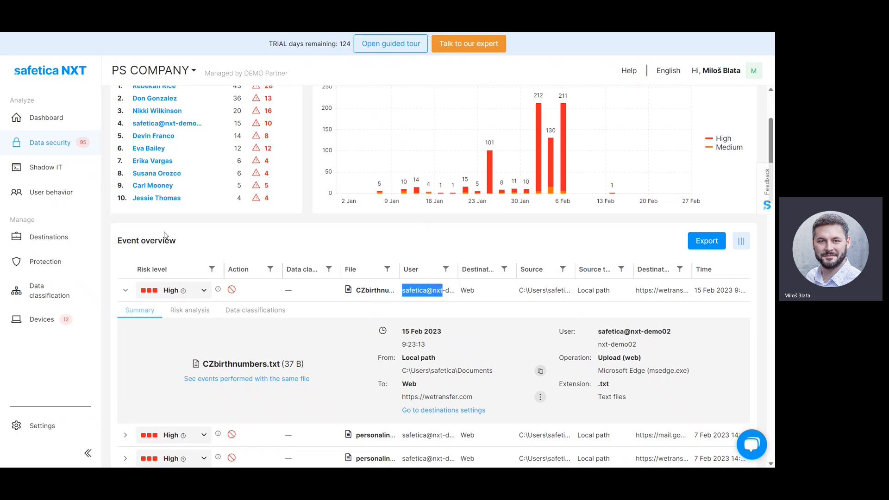
Step: Review the users and user groups in the settings, including the members of the Sales & finance group, without changing it
{"action": "left_click", "coordinate": [51, 426]}
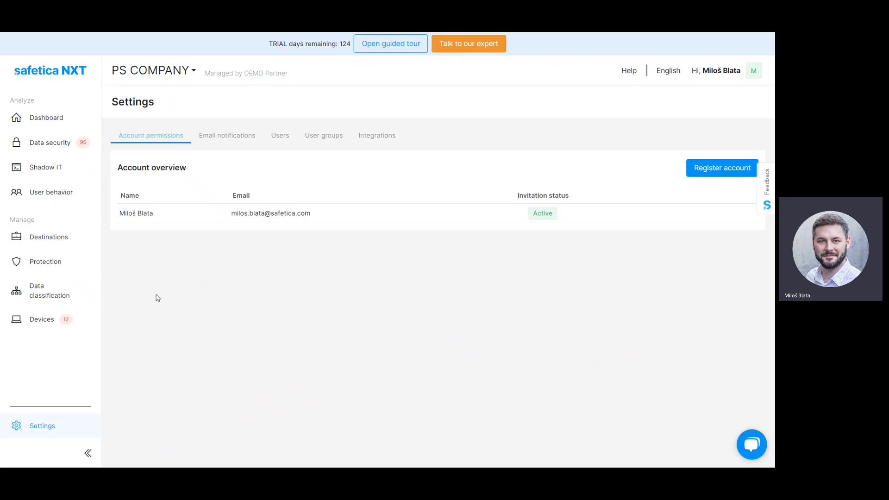
{"action": "left_click", "coordinate": [278, 135]}
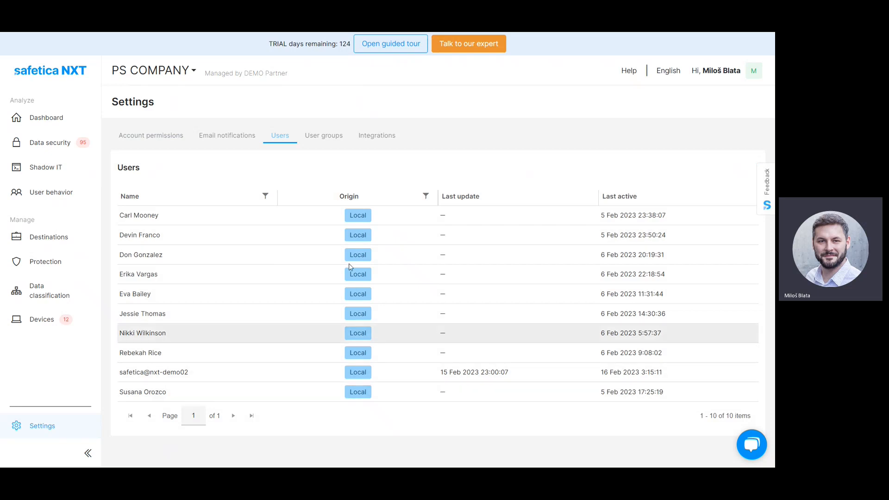
{"action": "left_click", "coordinate": [332, 138]}
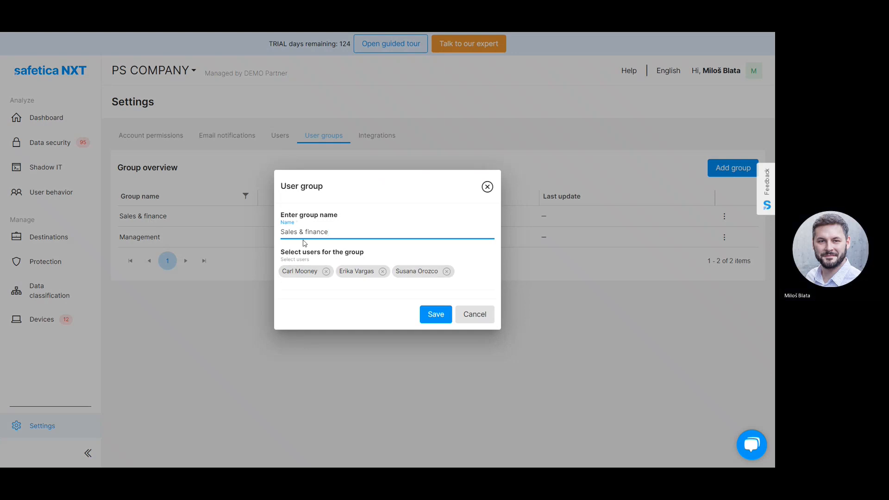
{"action": "left_click", "coordinate": [438, 362]}
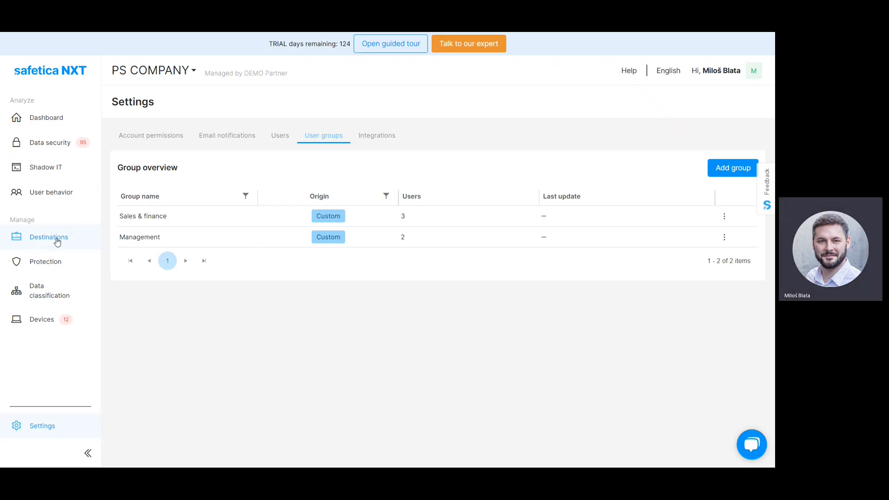
Step: Start a new protection policy, show its selectable user groups again, and close it without saving
{"action": "left_click", "coordinate": [54, 271]}
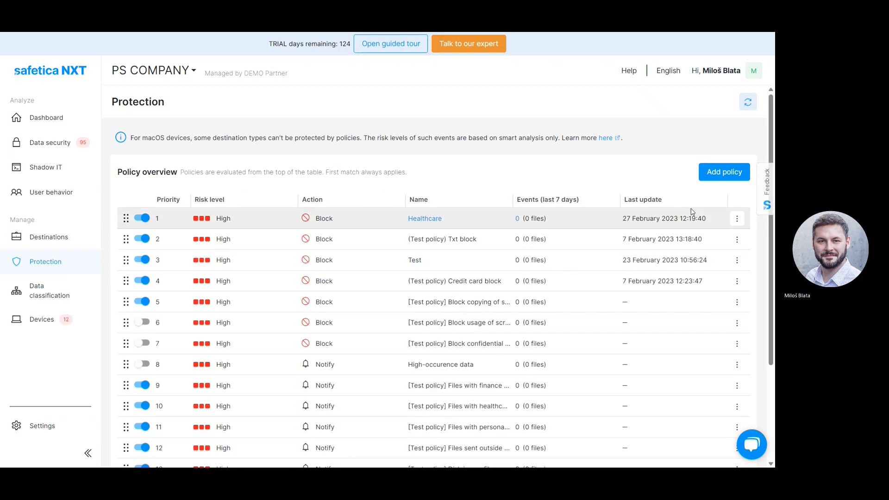
{"action": "left_click", "coordinate": [736, 173]}
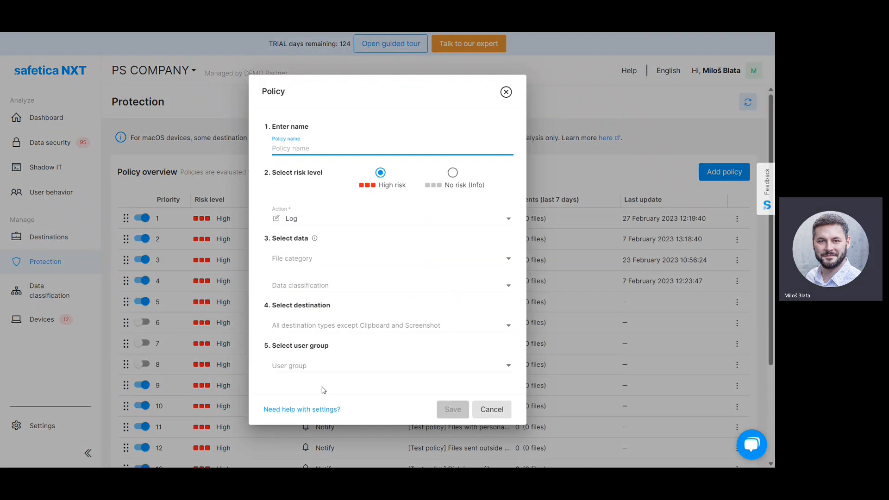
{"action": "left_click", "coordinate": [318, 368]}
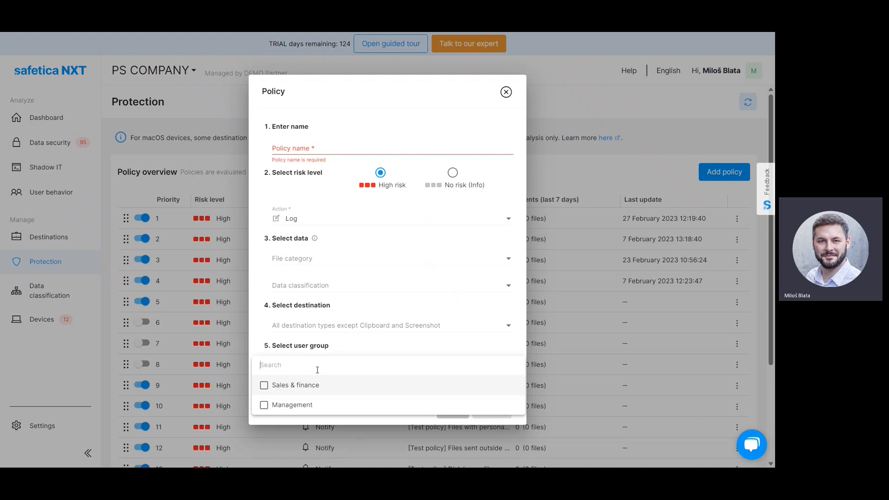
{"action": "key", "text": "Escape"}
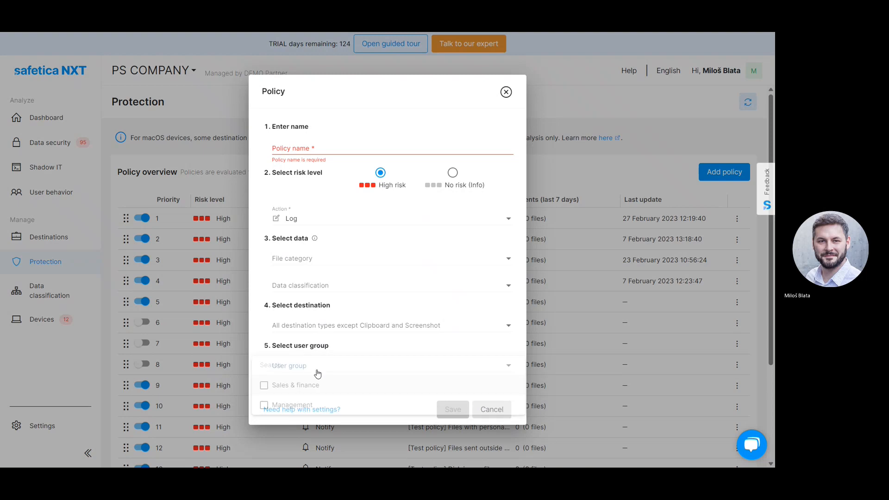
{"action": "key", "text": "Escape"}
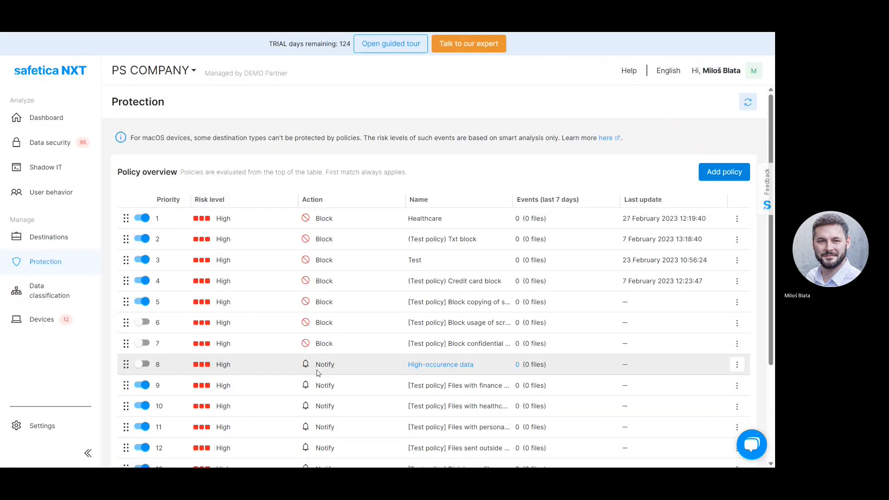
Step: Open the Azure Active Directory integration settings
{"action": "left_click", "coordinate": [46, 425]}
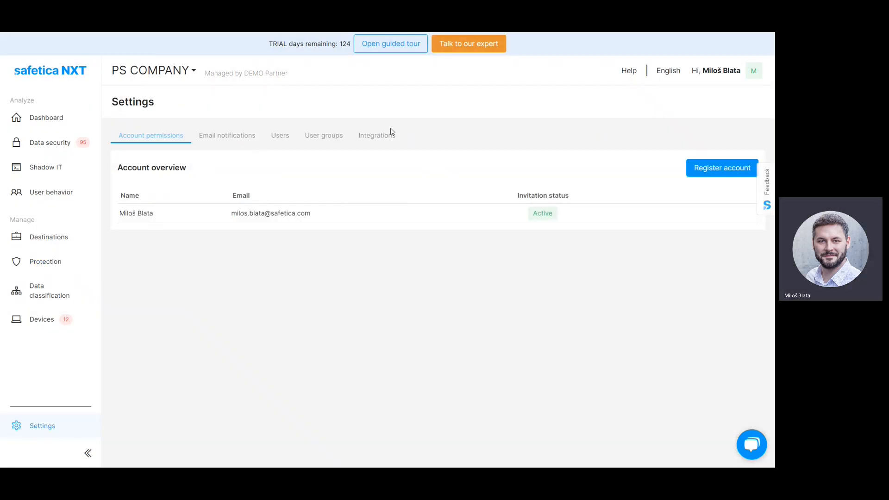
{"action": "left_click", "coordinate": [385, 139]}
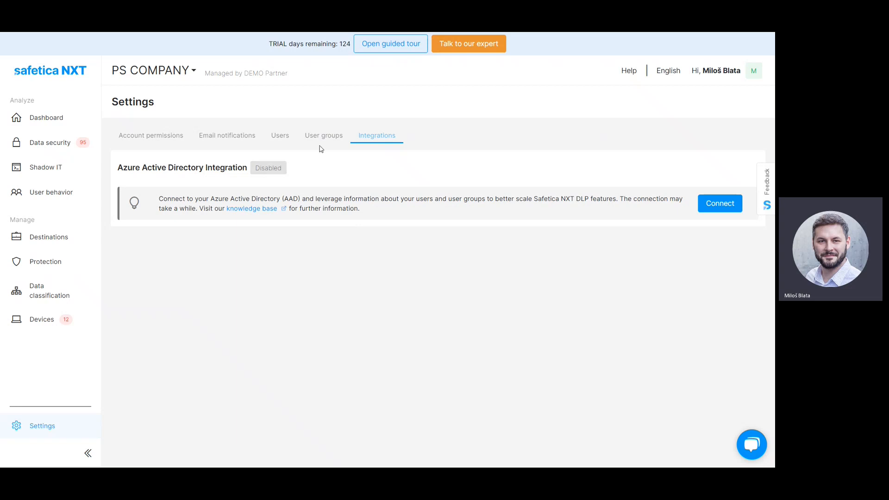
Step: Show the account permissions and highlight the registered account's name and e-mail and the "Managed by DEMO Partner" label
{"action": "left_click", "coordinate": [124, 139]}
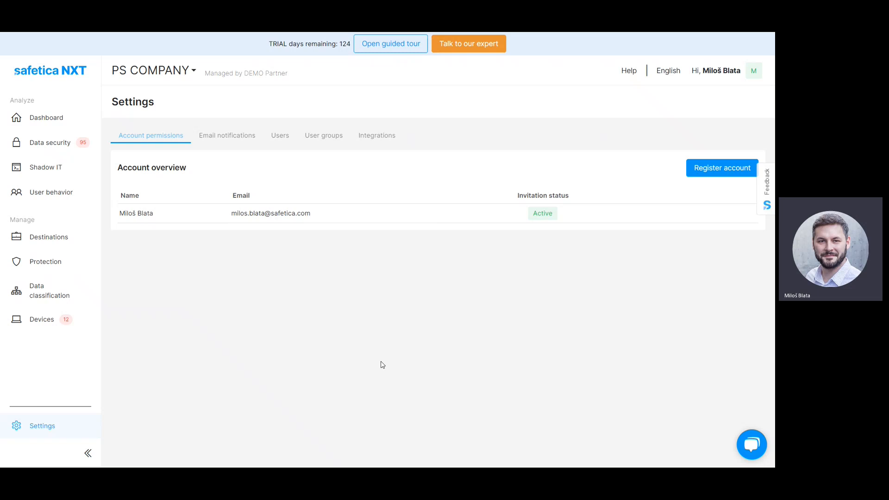
{"action": "left_click_drag", "start_coordinate": [119, 214], "coordinate": [323, 223]}
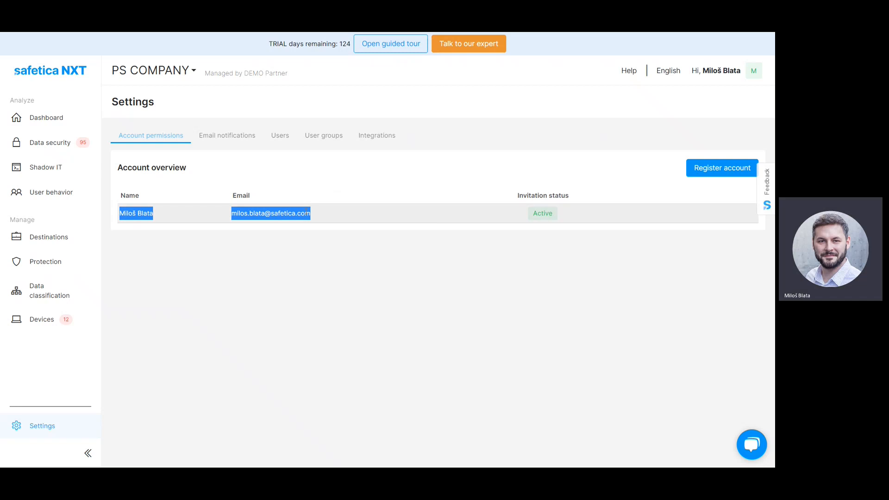
{"action": "left_click_drag", "start_coordinate": [205, 73], "coordinate": [294, 73]}
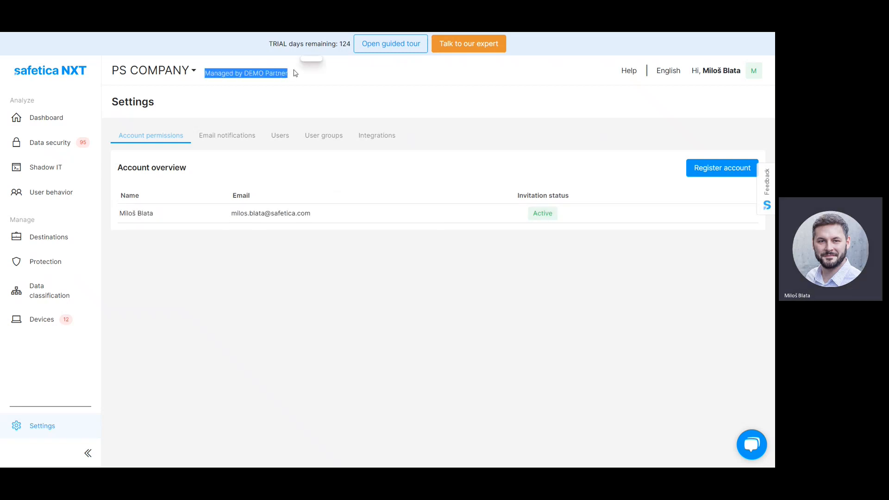
{"action": "left_click", "coordinate": [295, 74]}
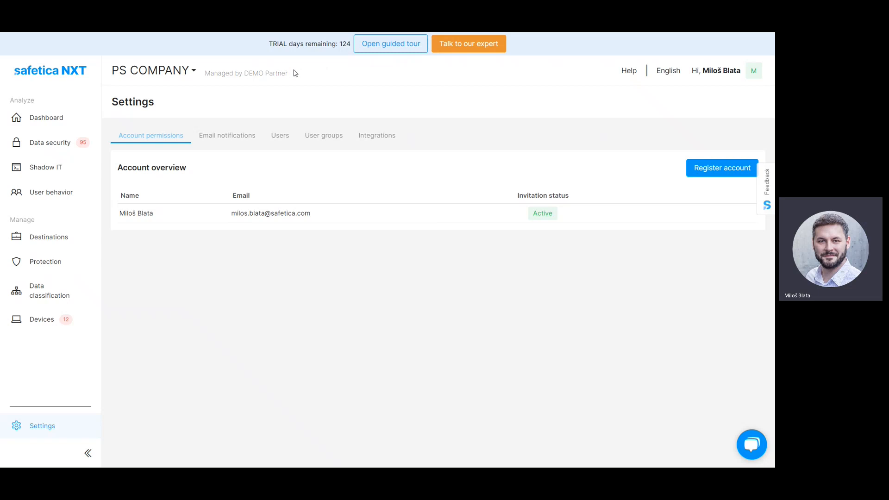
{"action": "left_click_drag", "start_coordinate": [206, 73], "coordinate": [303, 73]}
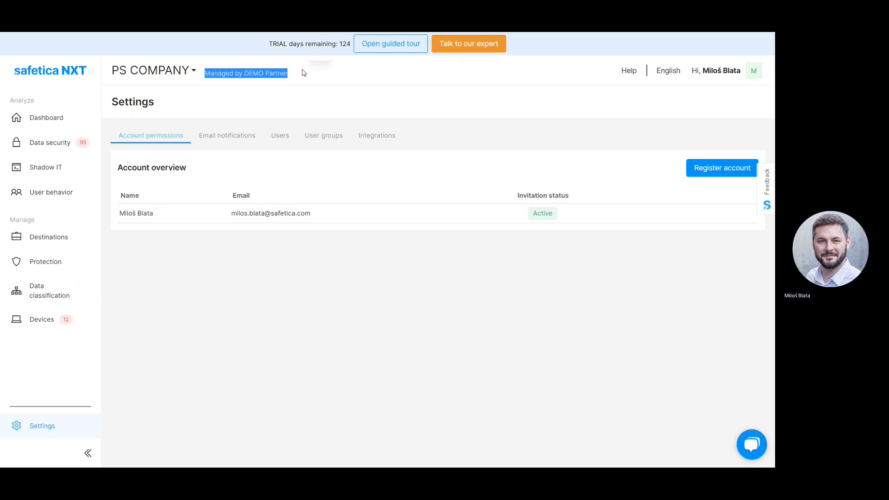
{"action": "left_click_drag", "start_coordinate": [231, 213], "coordinate": [305, 212]}
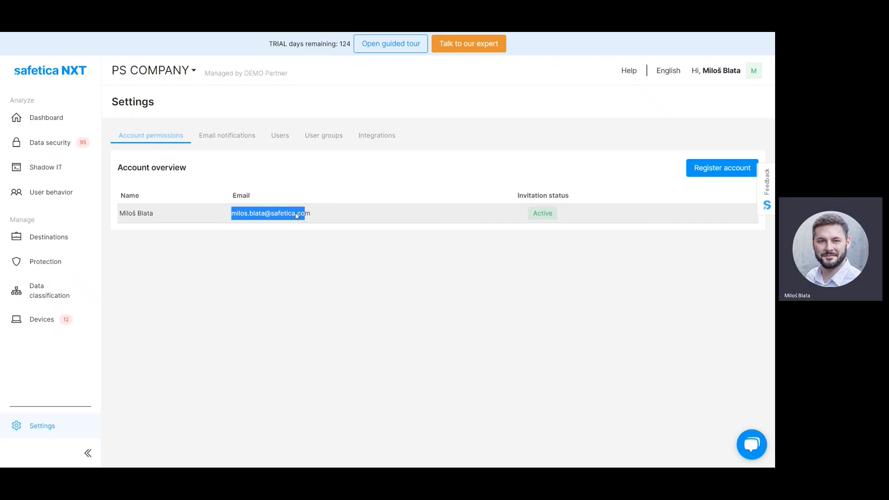
{"action": "left_click_drag", "start_coordinate": [298, 213], "coordinate": [217, 78]}
{"action": "triple_click", "coordinate": [220, 75]}
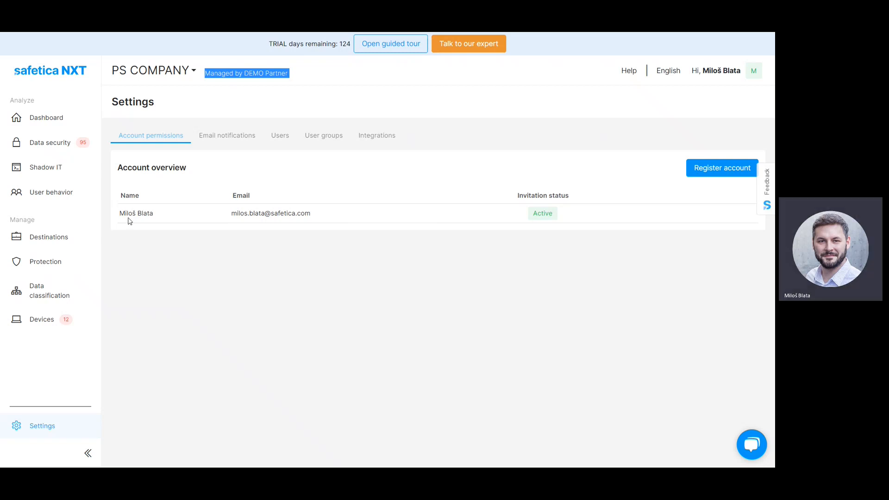
Step: Return to the dashboard overview and open the data security incidents
{"action": "left_click", "coordinate": [46, 118]}
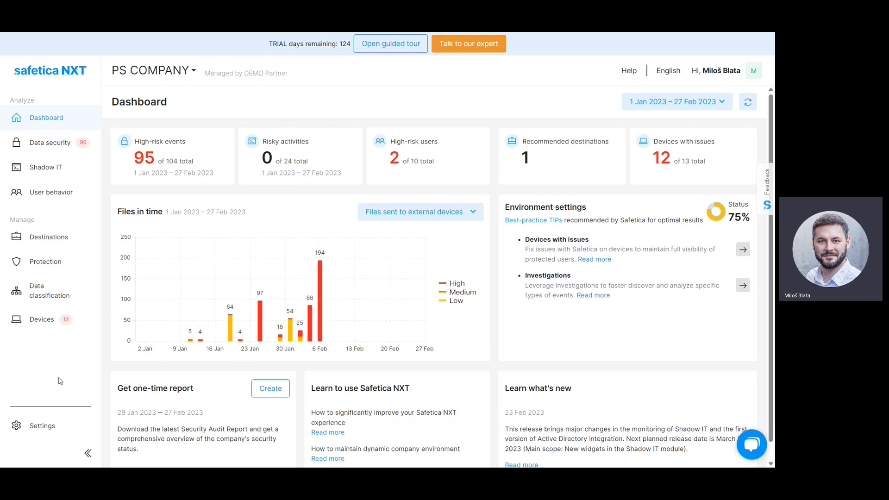
{"action": "left_click", "coordinate": [81, 142]}
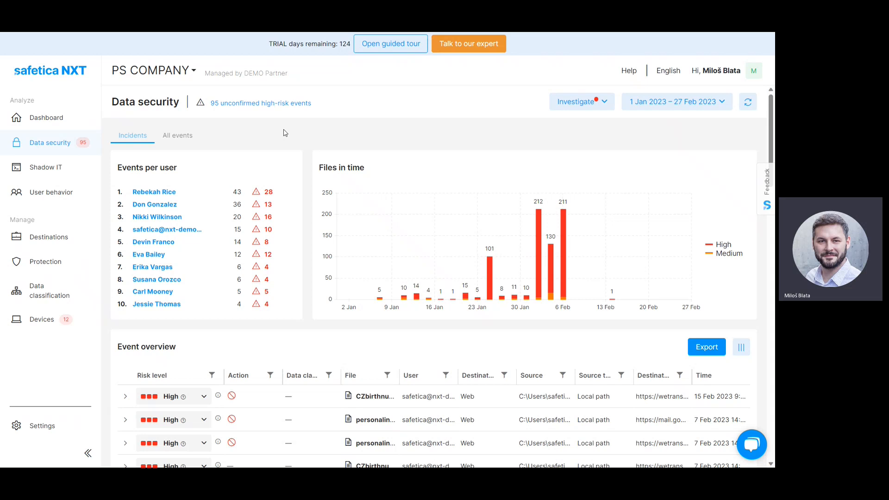
Step: Leave the browser's full-screen mode and look through the other open windows
{"action": "key", "text": "F11"}
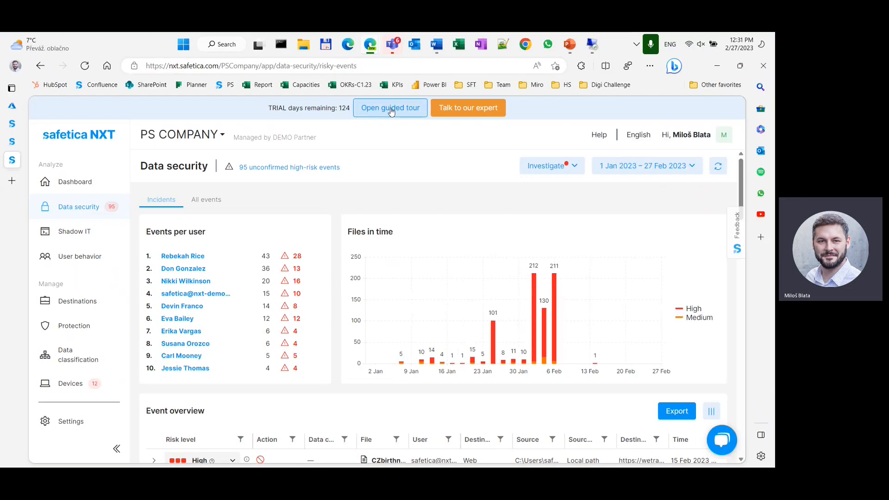
{"action": "key", "text": "alt+Tab"}
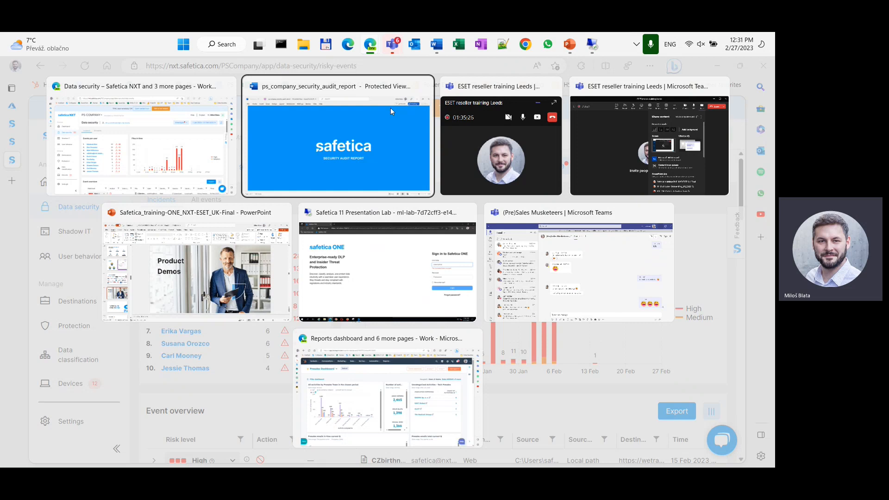
{"action": "key", "text": "alt+Tab"}
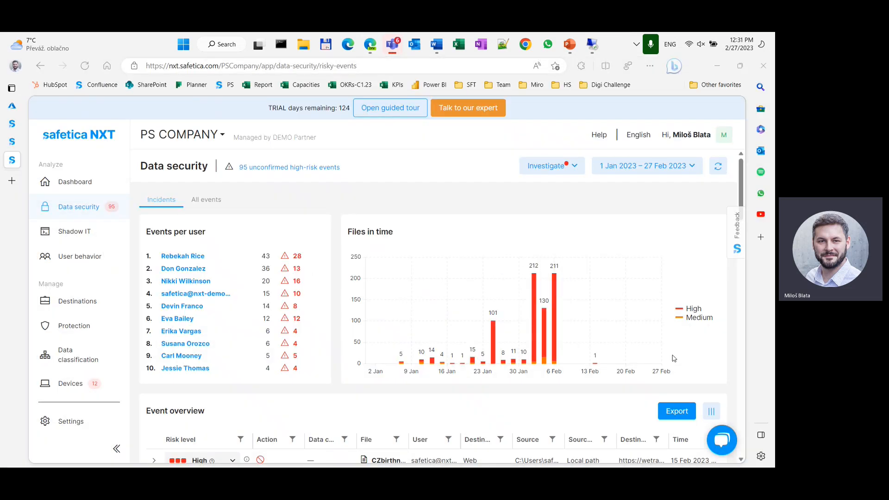